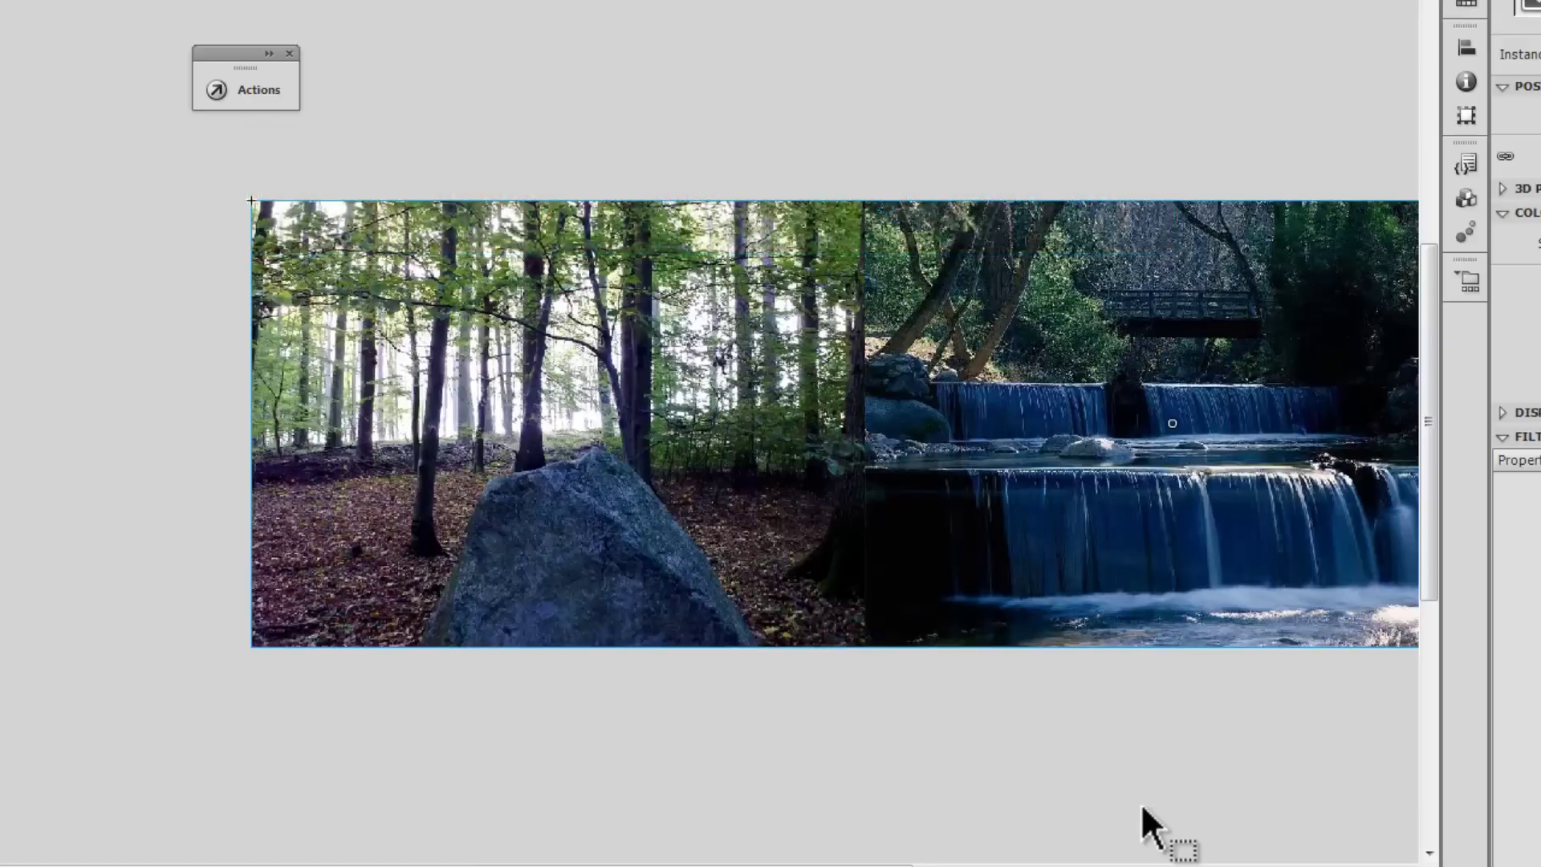
Deselect the banner and test-play it to watch the waterfall, cherry-blossom and forest photos slide.
click(1142, 807)
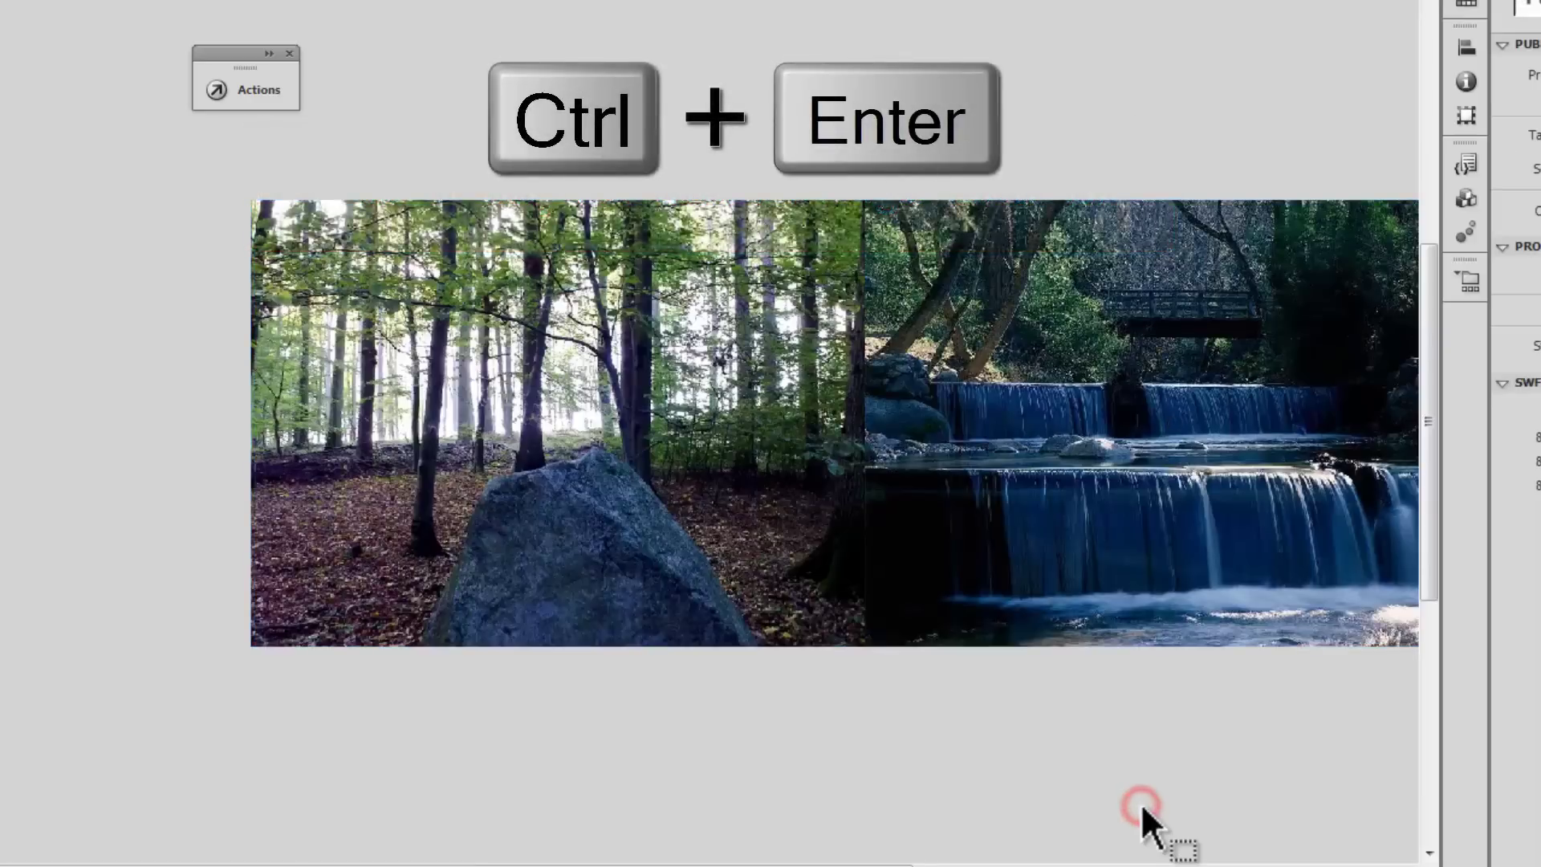
key(ctrl+Return)
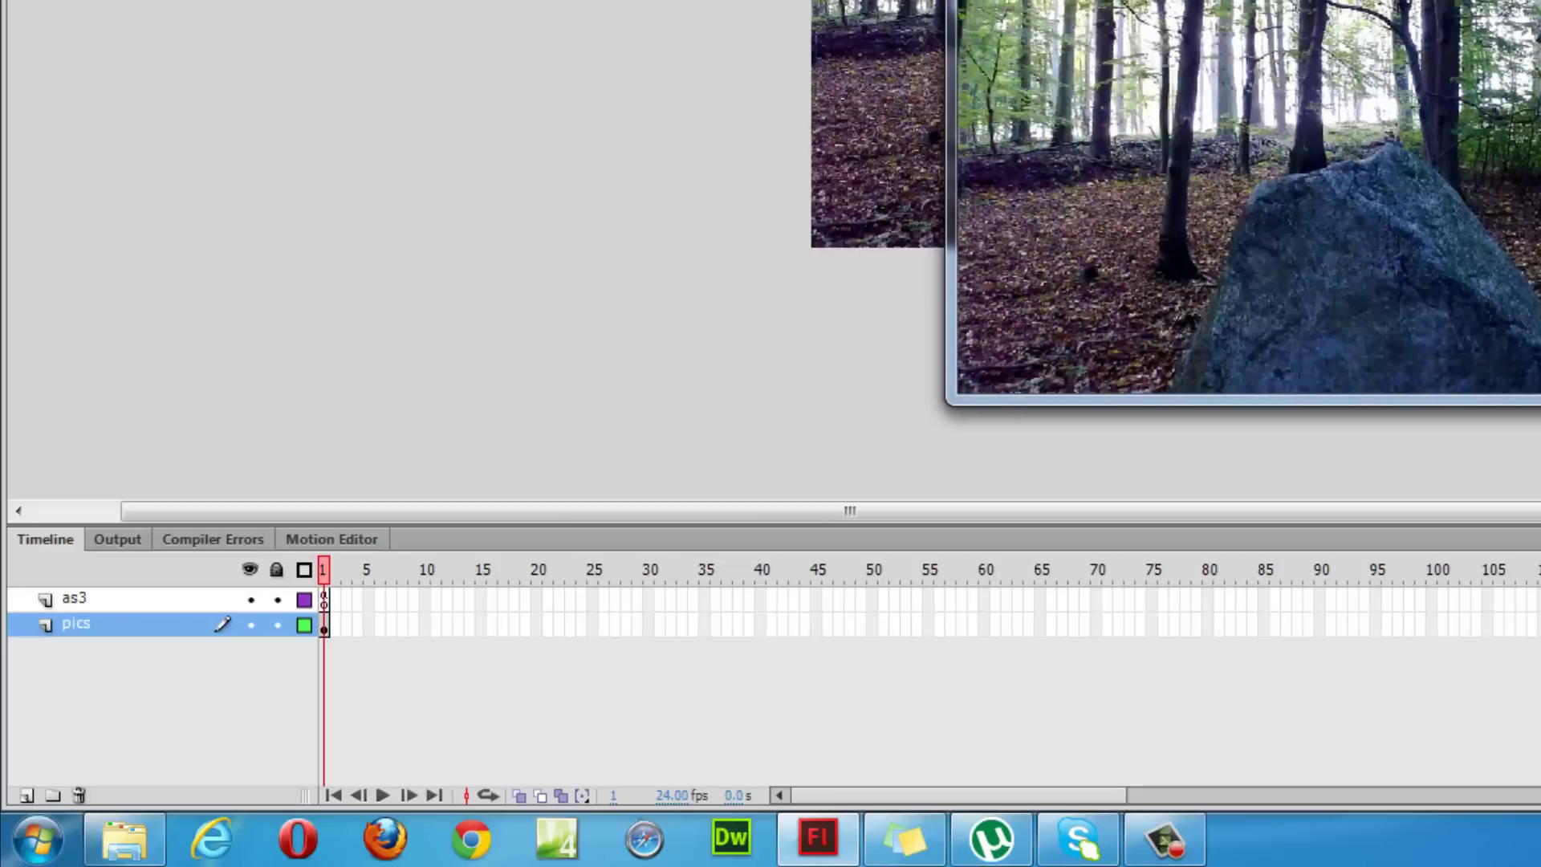
Close the preview, review the frame script in Actions, and delete the pics layer.
key(ctrl+w)
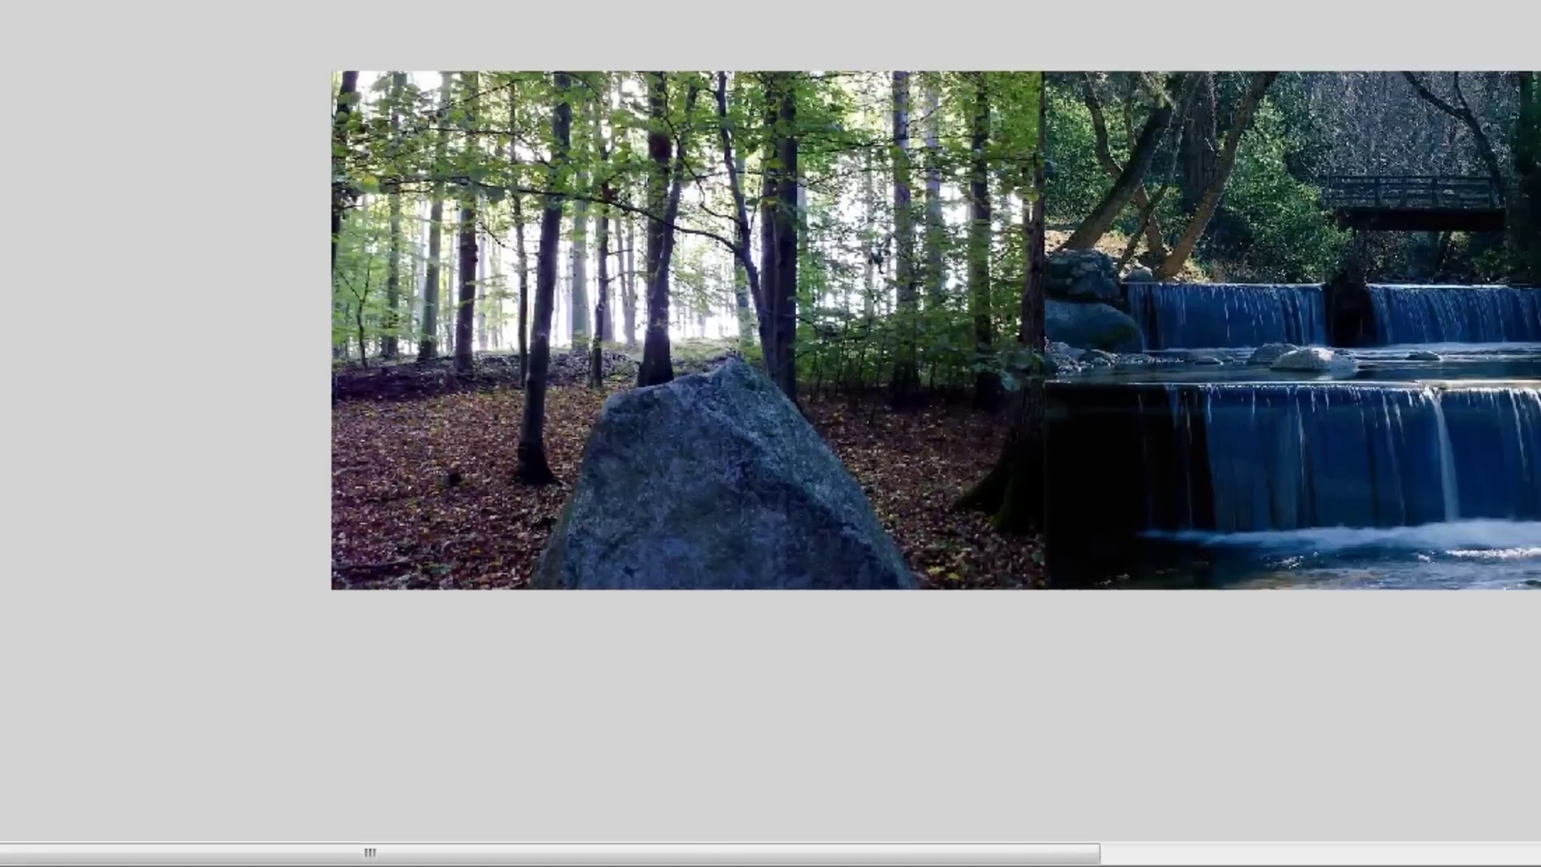
click(52, 113)
key(F9)
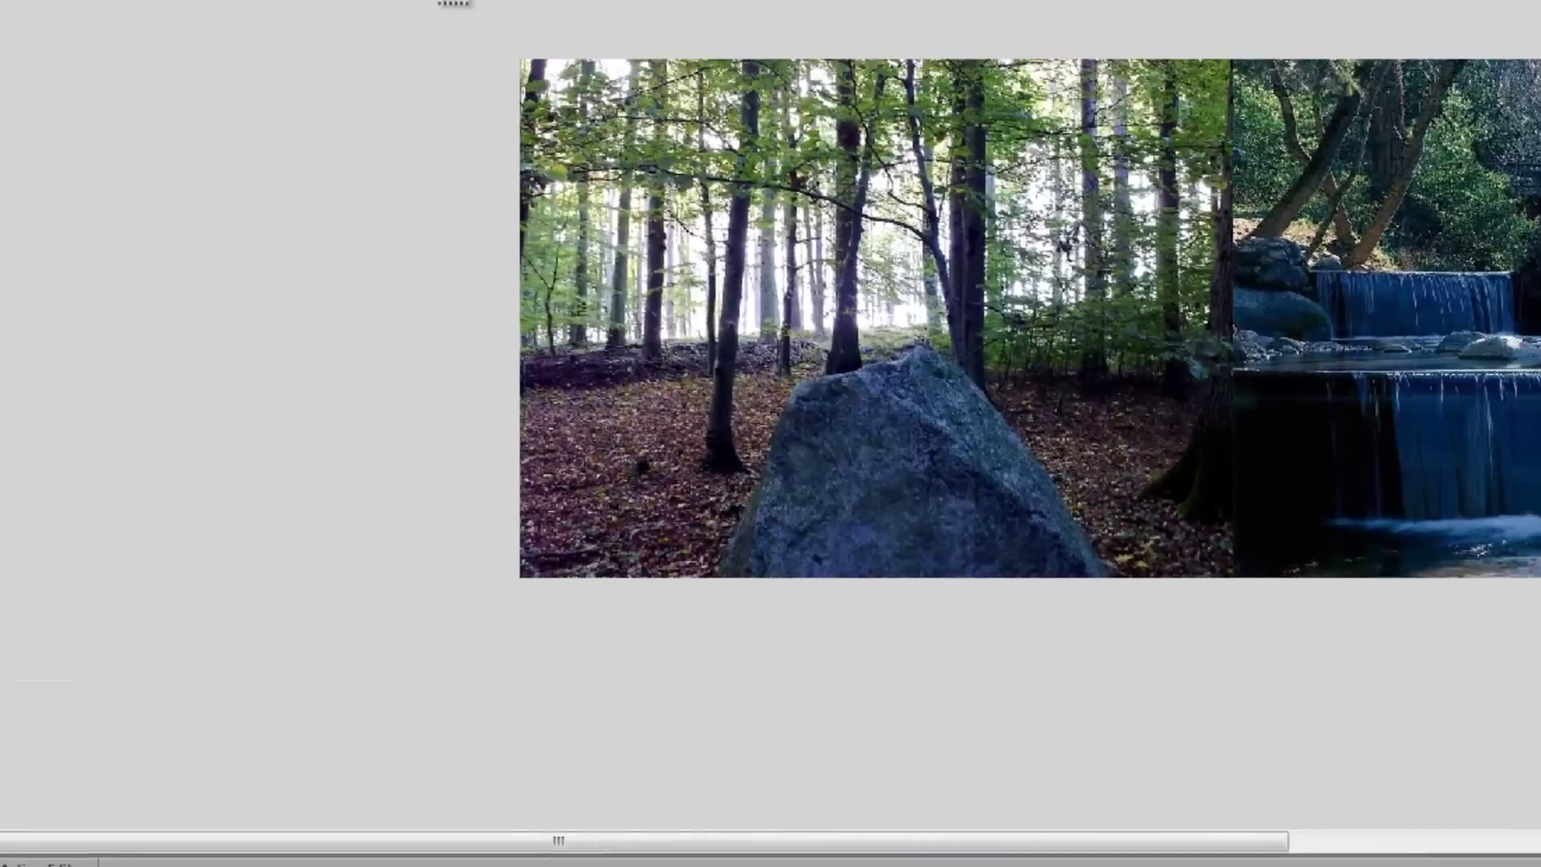
click(262, 117)
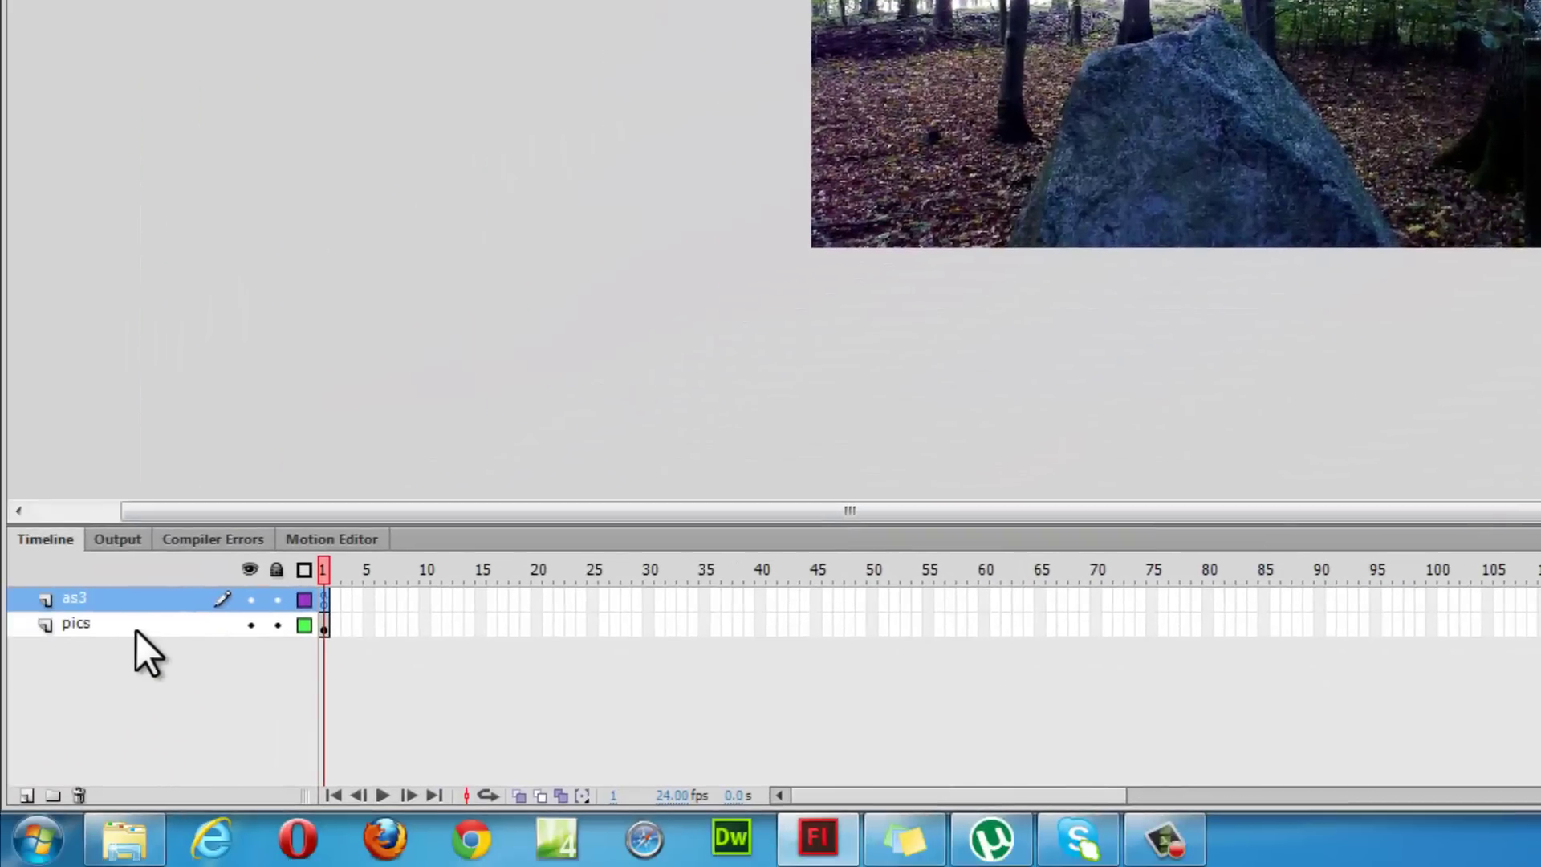
click(136, 626)
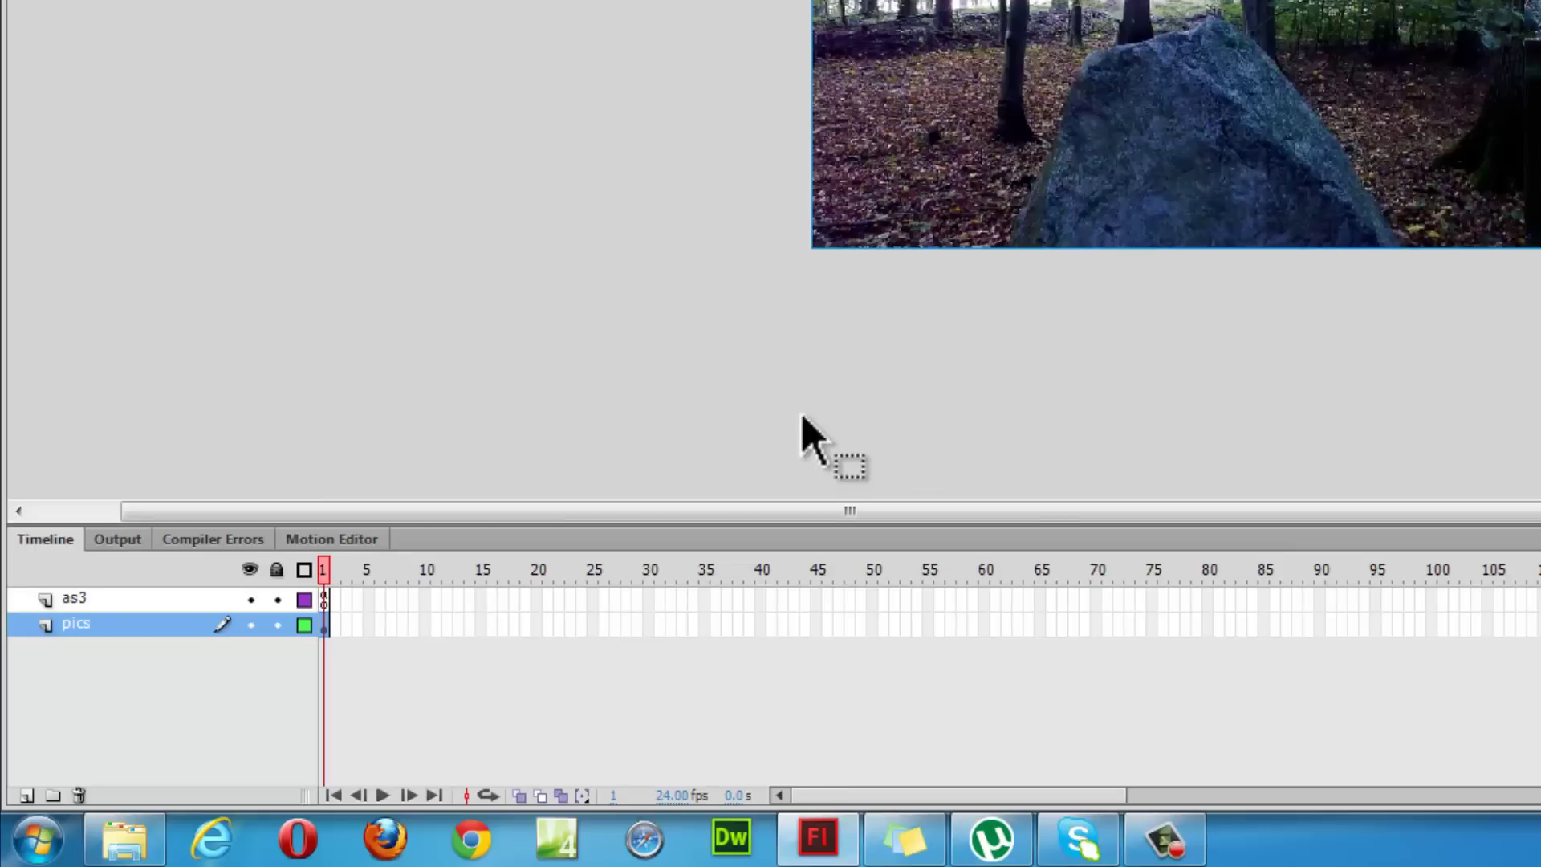
click(80, 795)
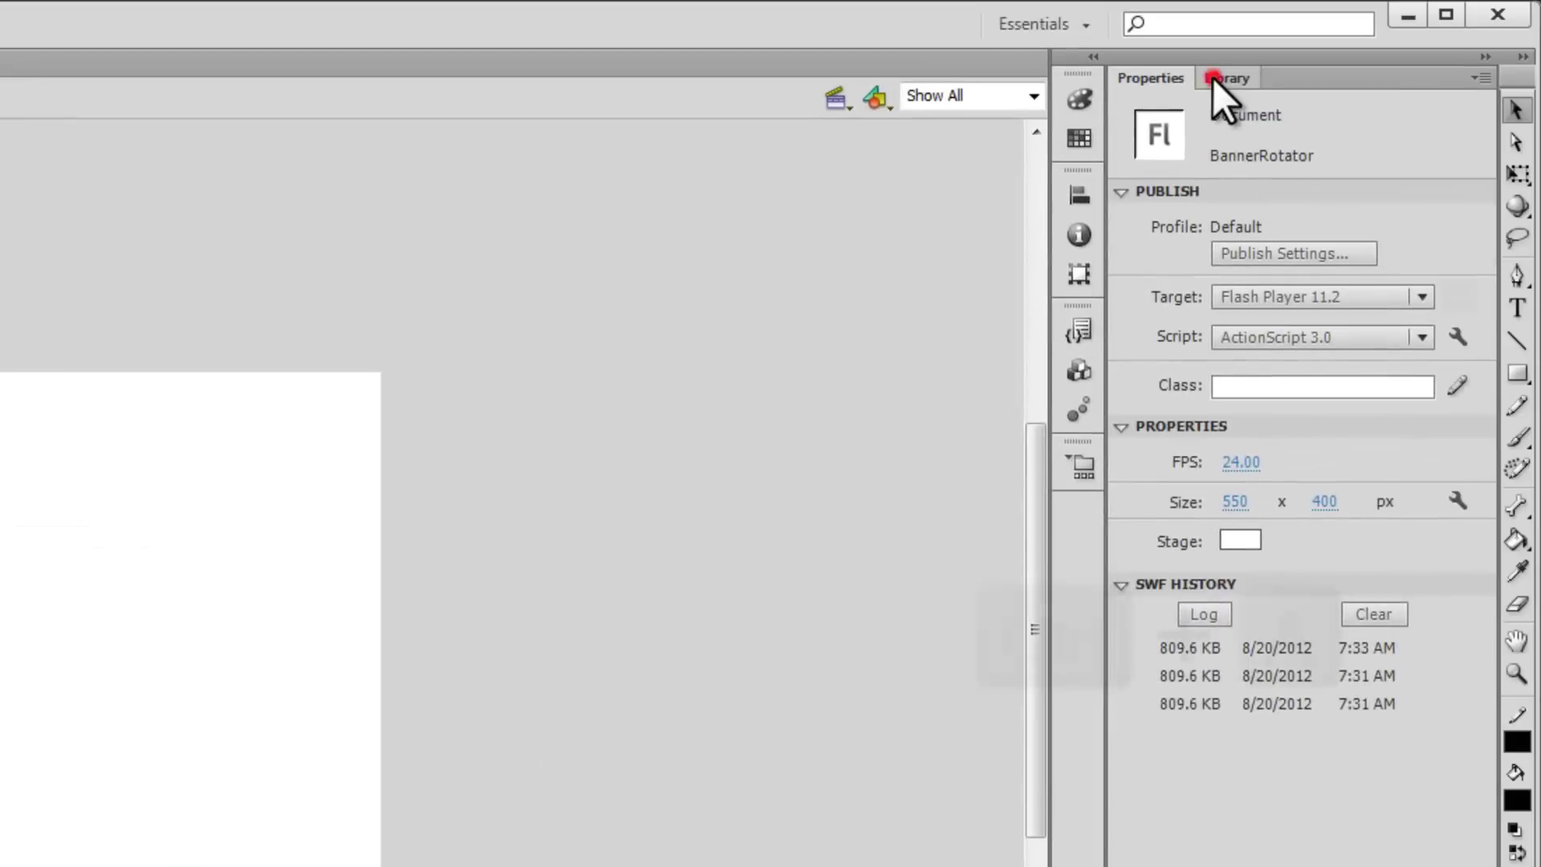
Select all four library items (pic1.jpg, pic2.jpg, pic3.jpg, Symbol 1) and delete them.
click(1214, 78)
key(ctrl+a)
click(1212, 403)
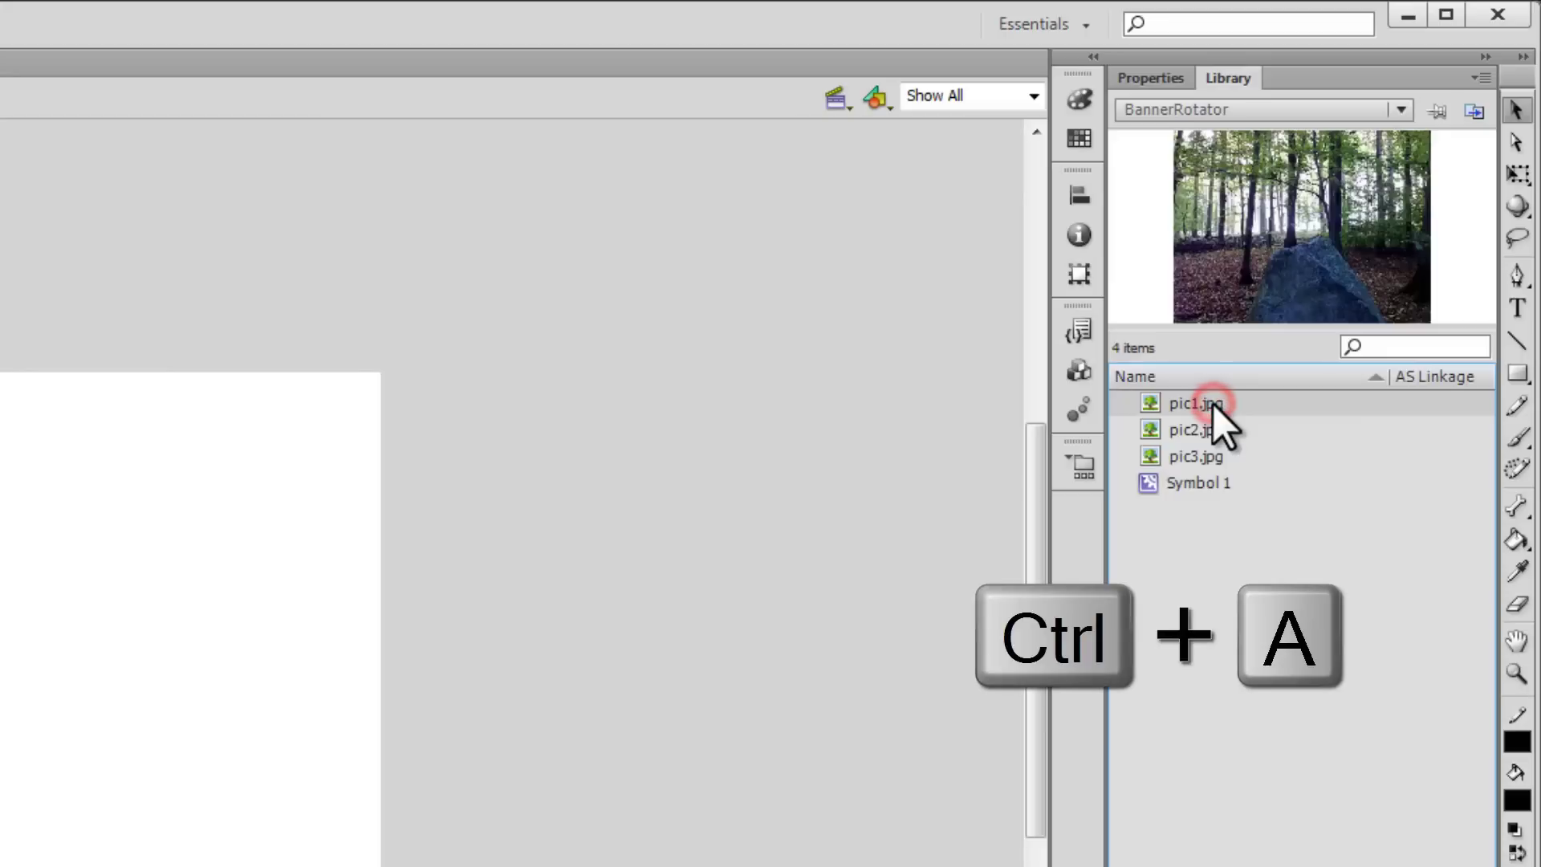
key(ctrl+a)
right_click(1212, 403)
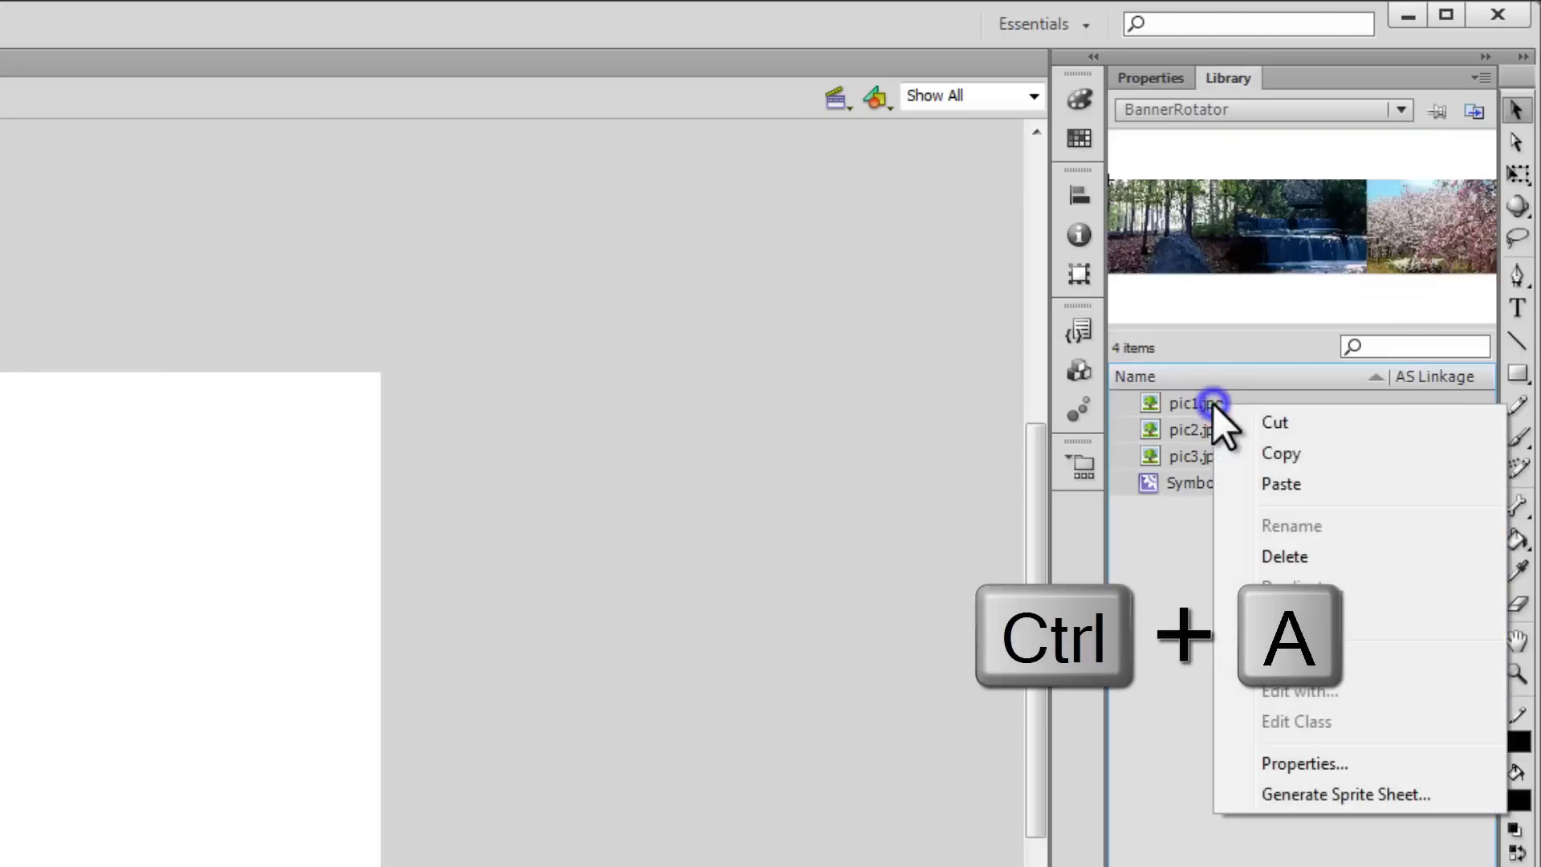
click(1304, 549)
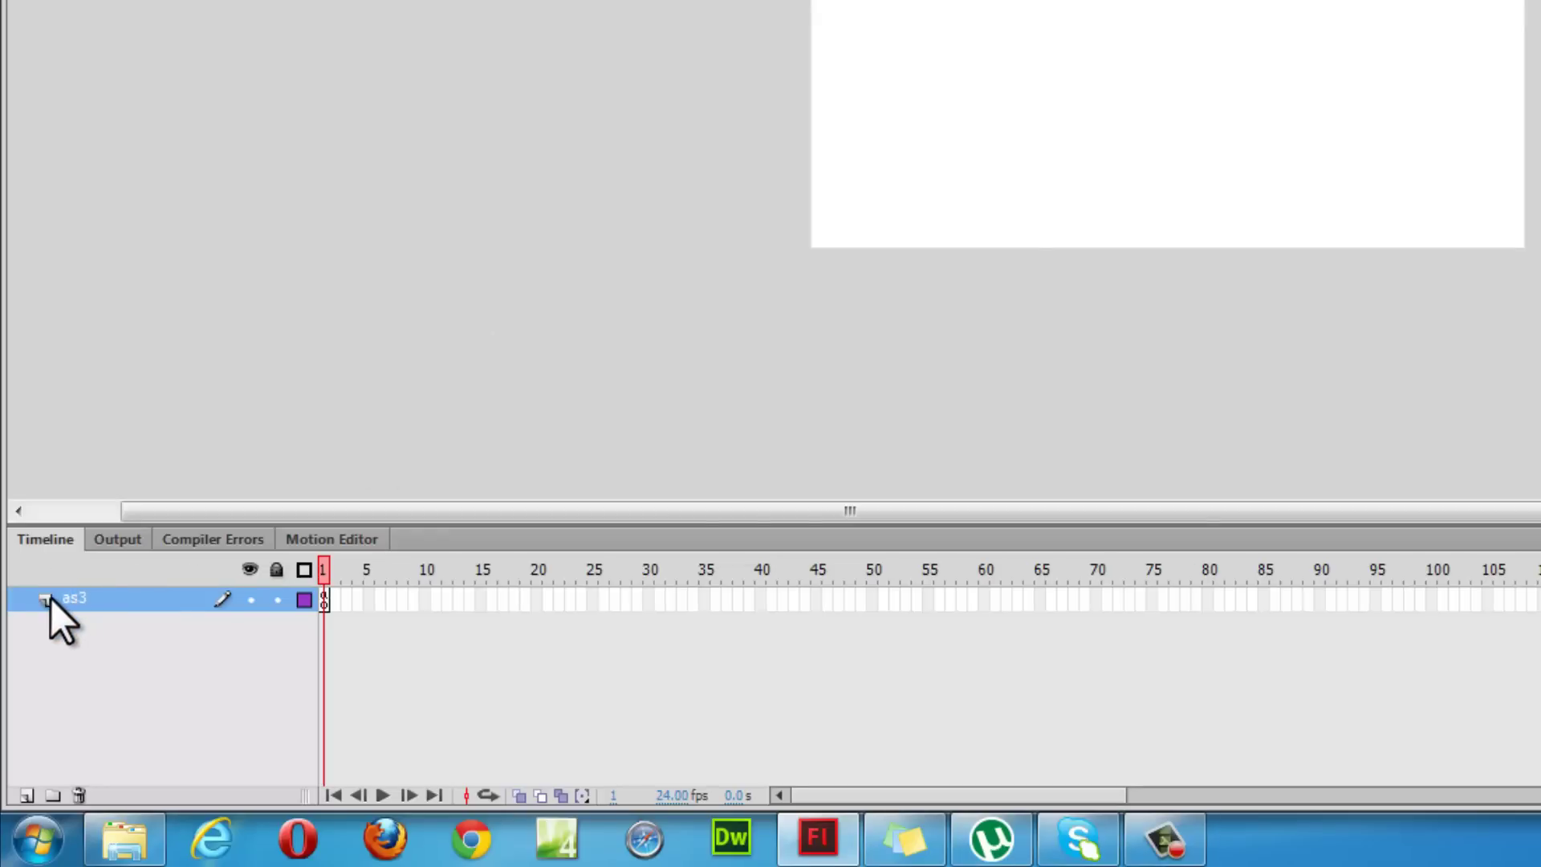
Check the script on frame 1 of the as3 layer.
right_click(322, 605)
click(358, 588)
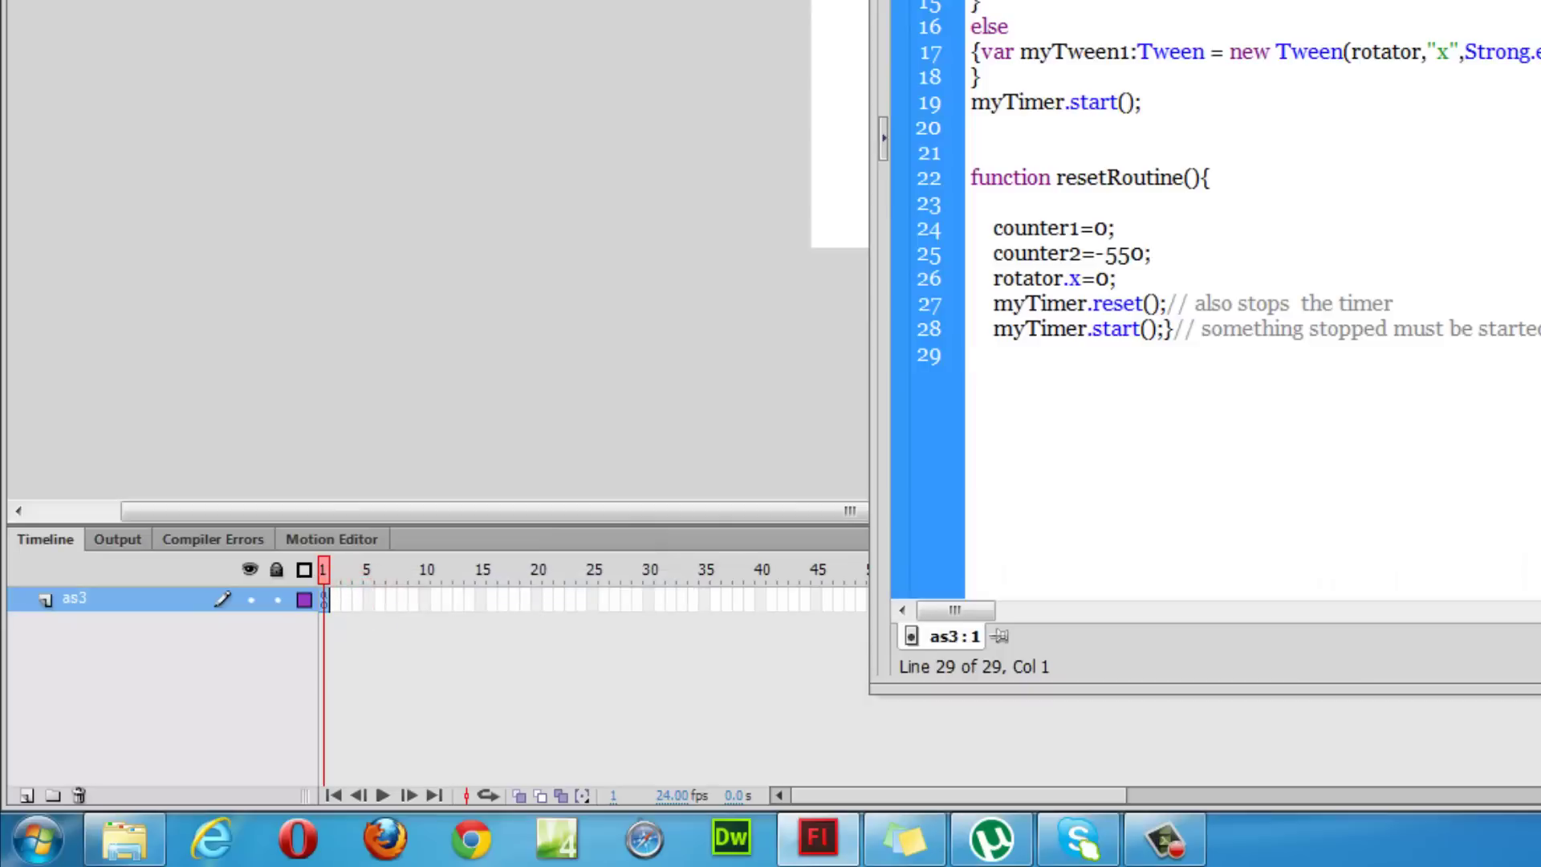
key(F9)
Add a new layer above as3 and name it pics.
click(24, 795)
double_click(104, 598)
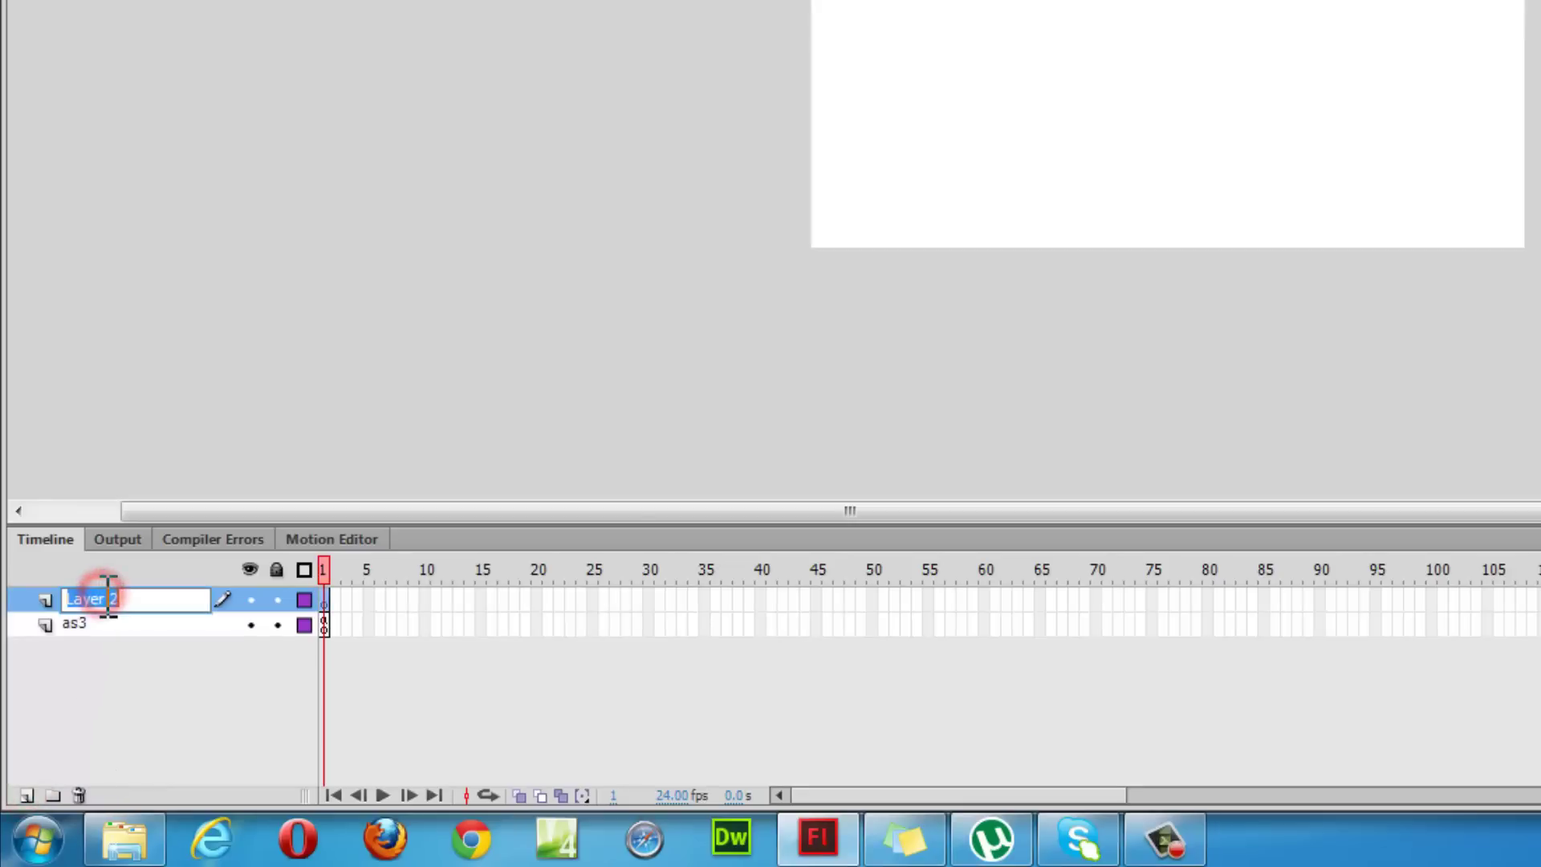
text(pics)
key(Return)
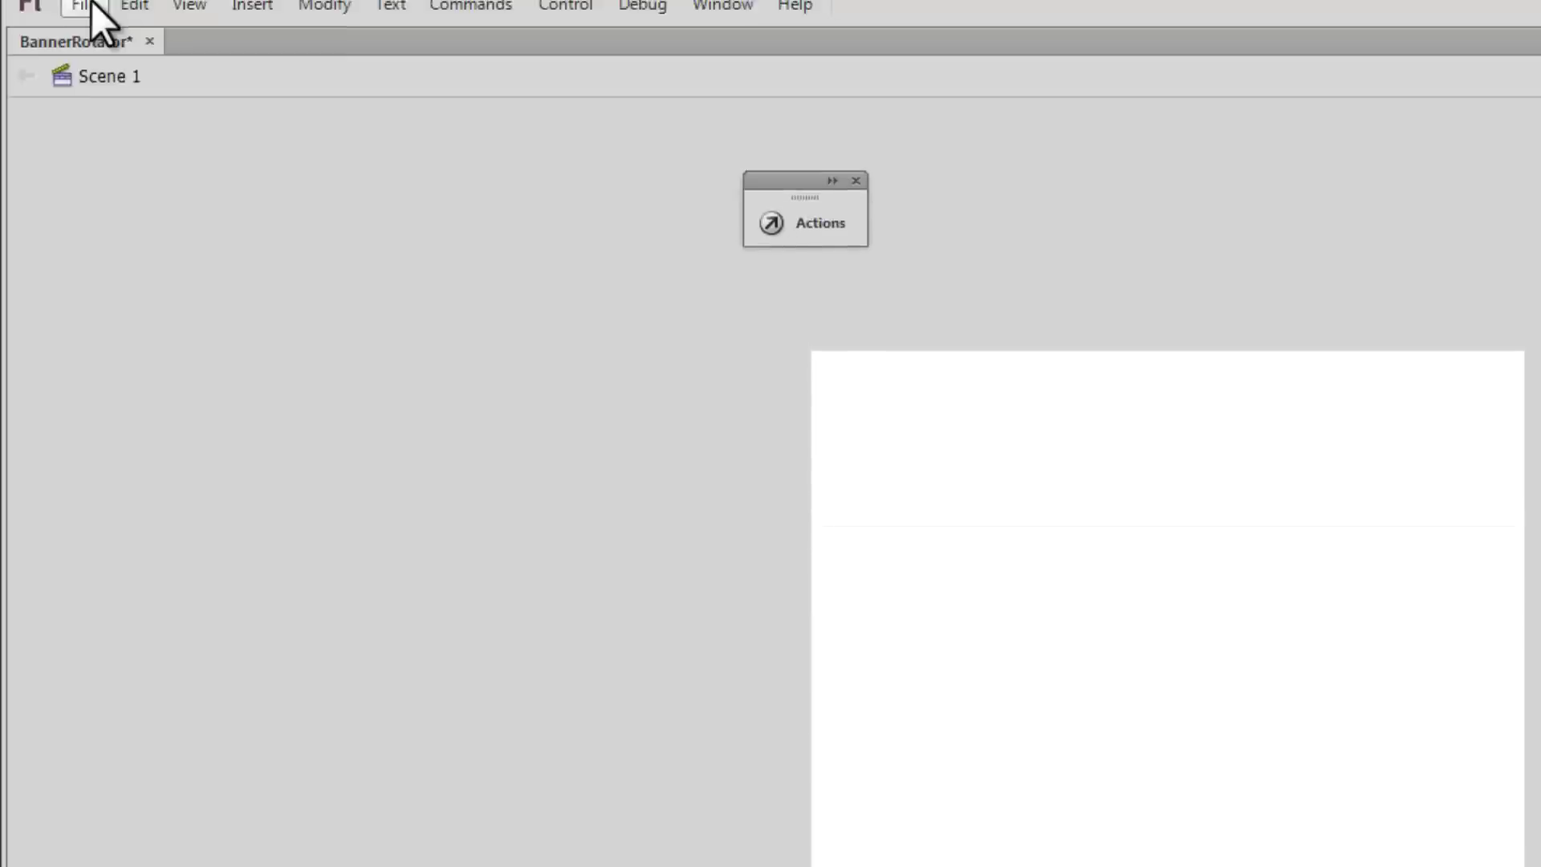
click(90, 24)
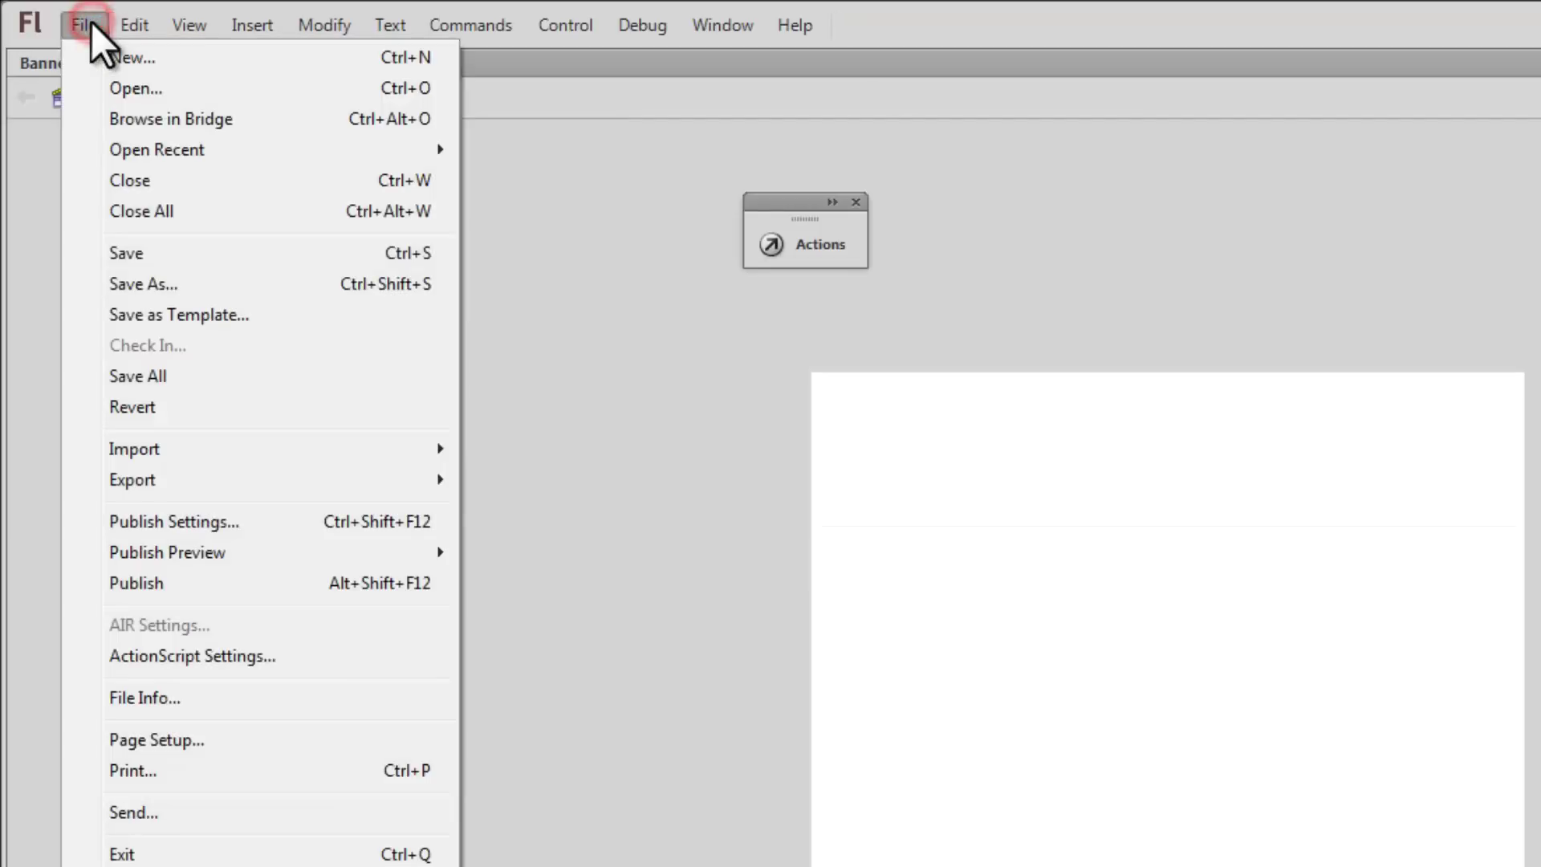
Import pic1, pic2 and pic3 into the library with Import to Library.
click(278, 444)
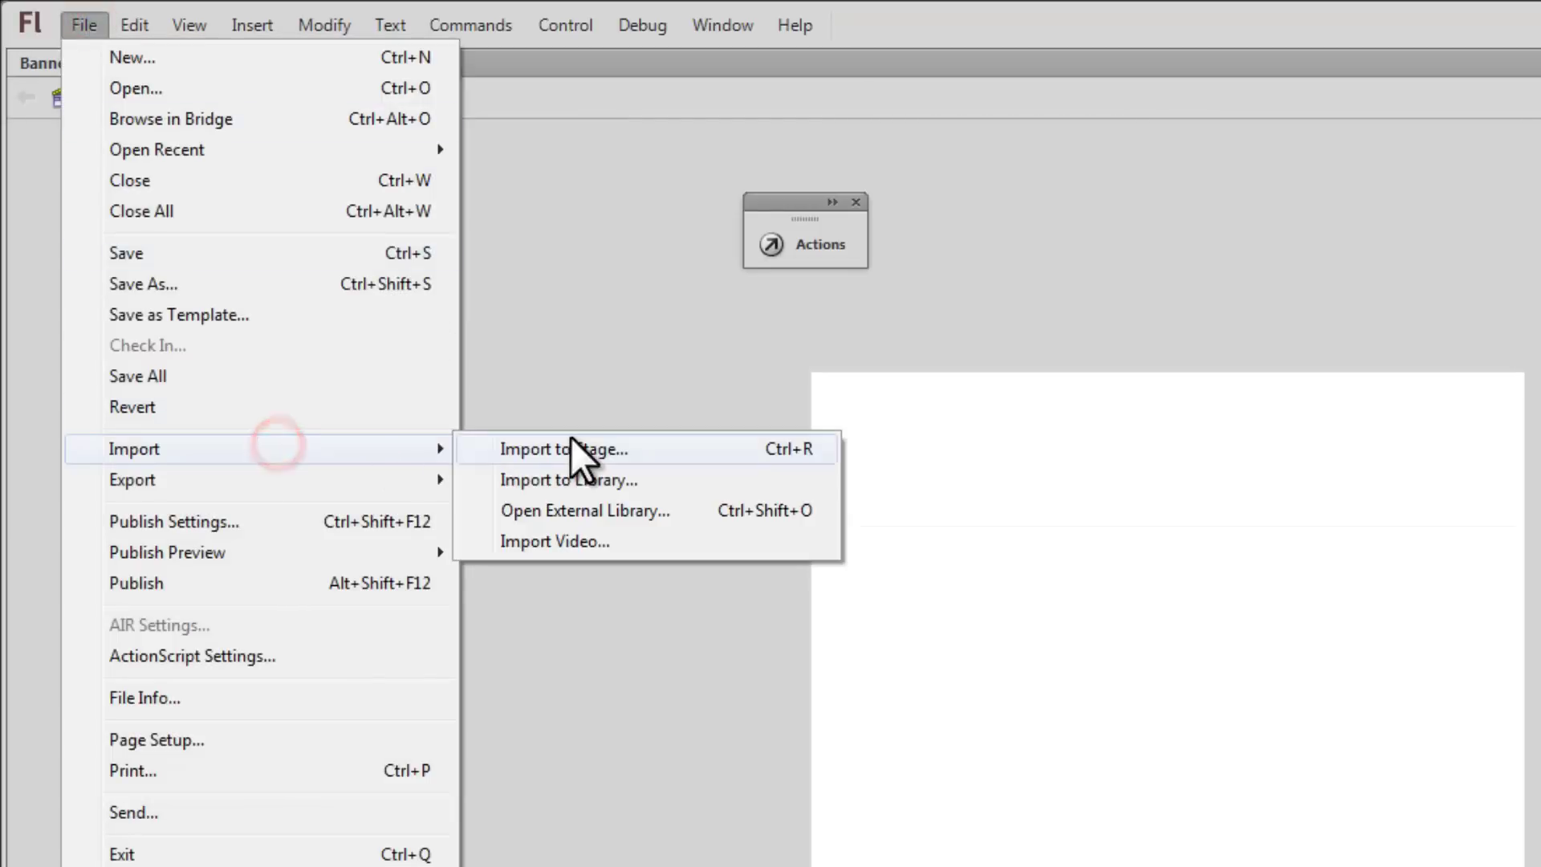
click(589, 472)
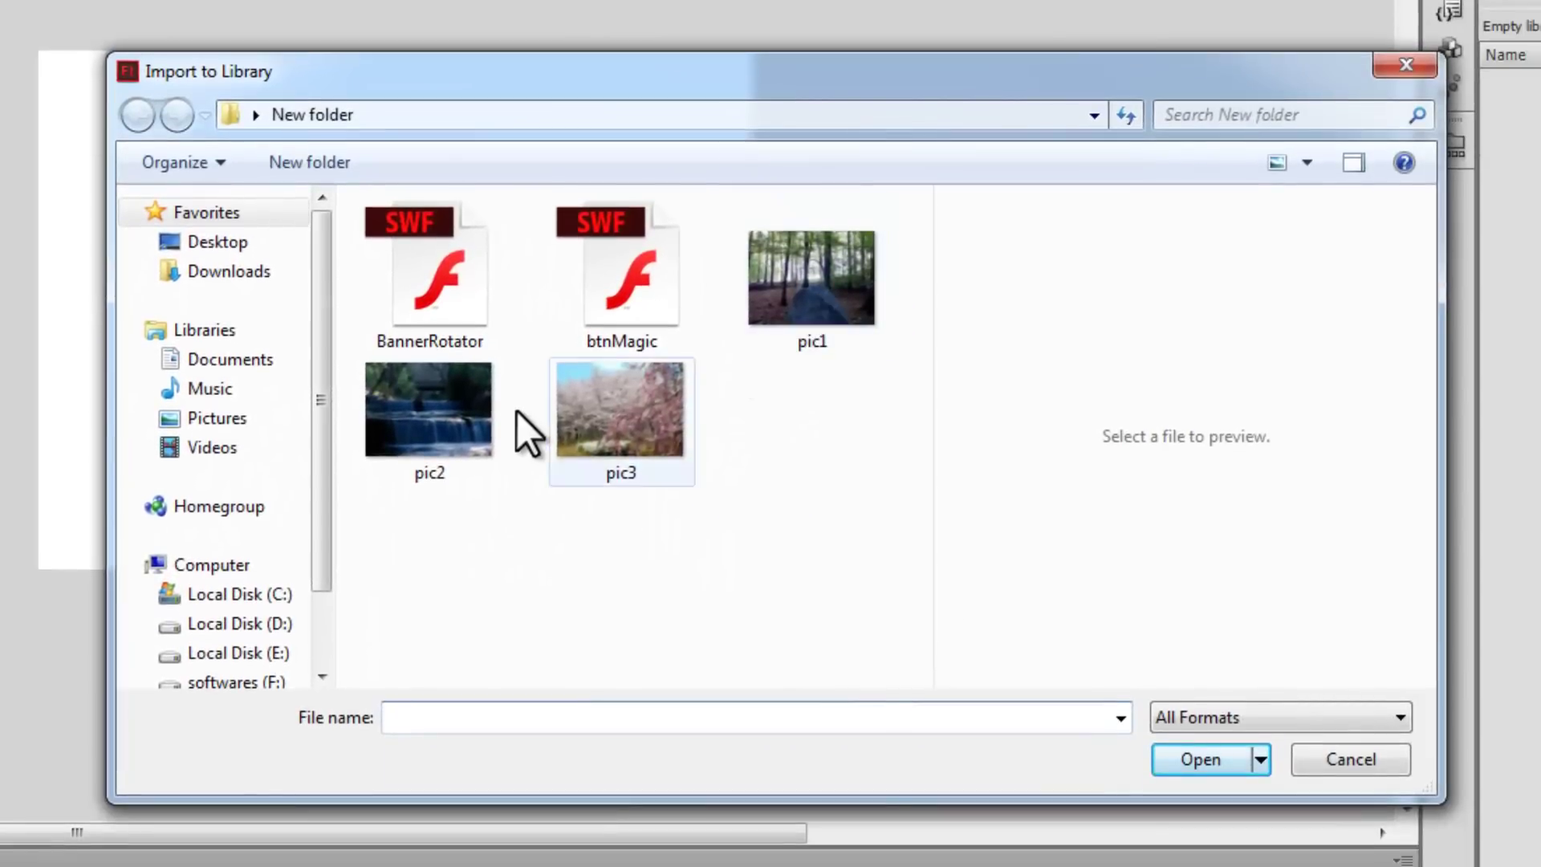
ctrl+click(794, 266)
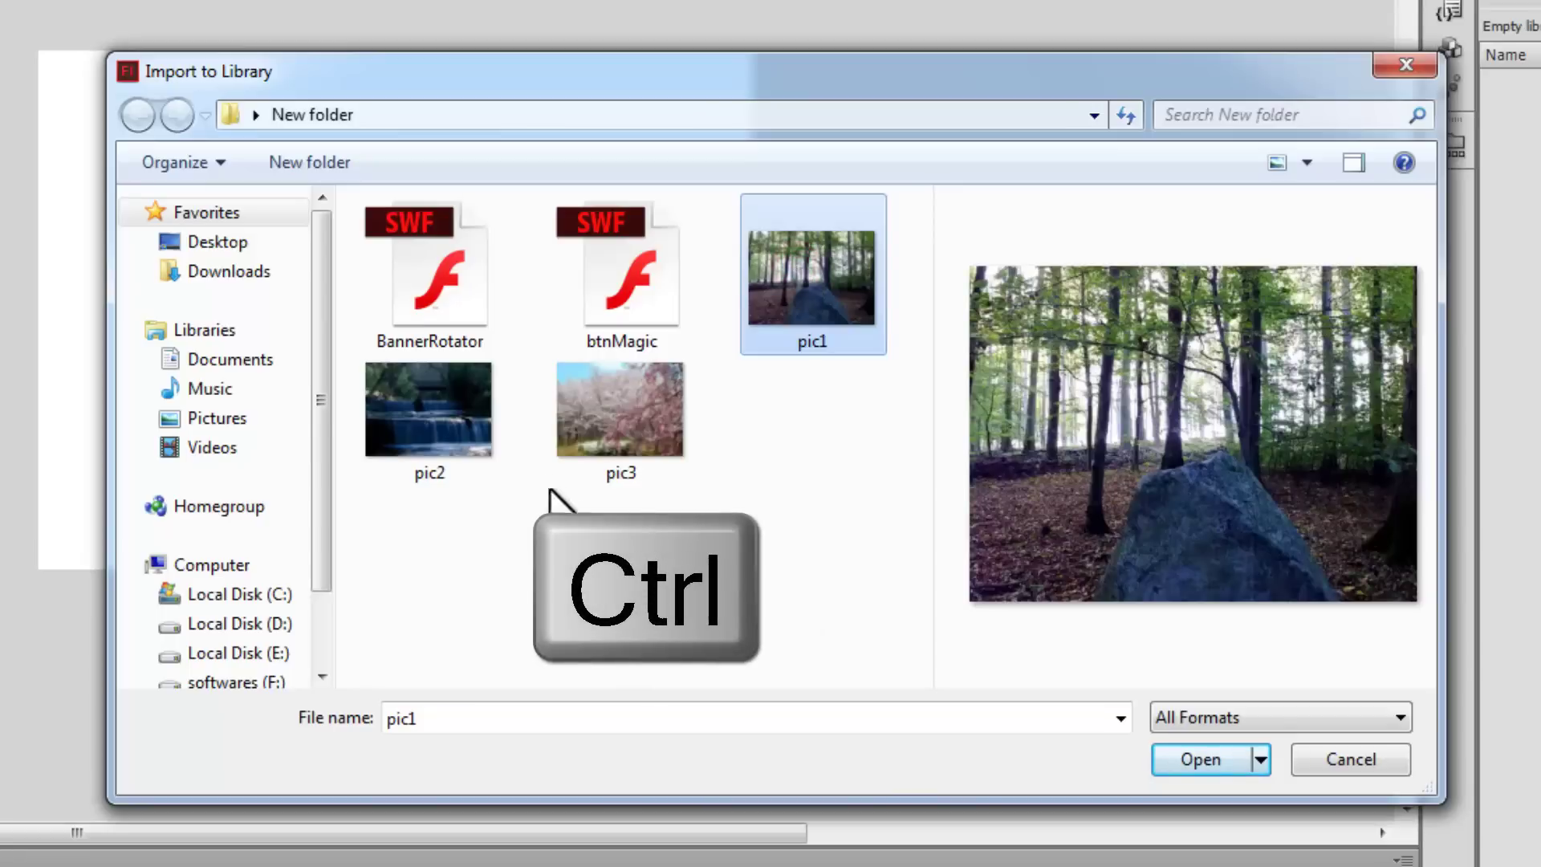
ctrl+click(475, 429)
ctrl+click(645, 436)
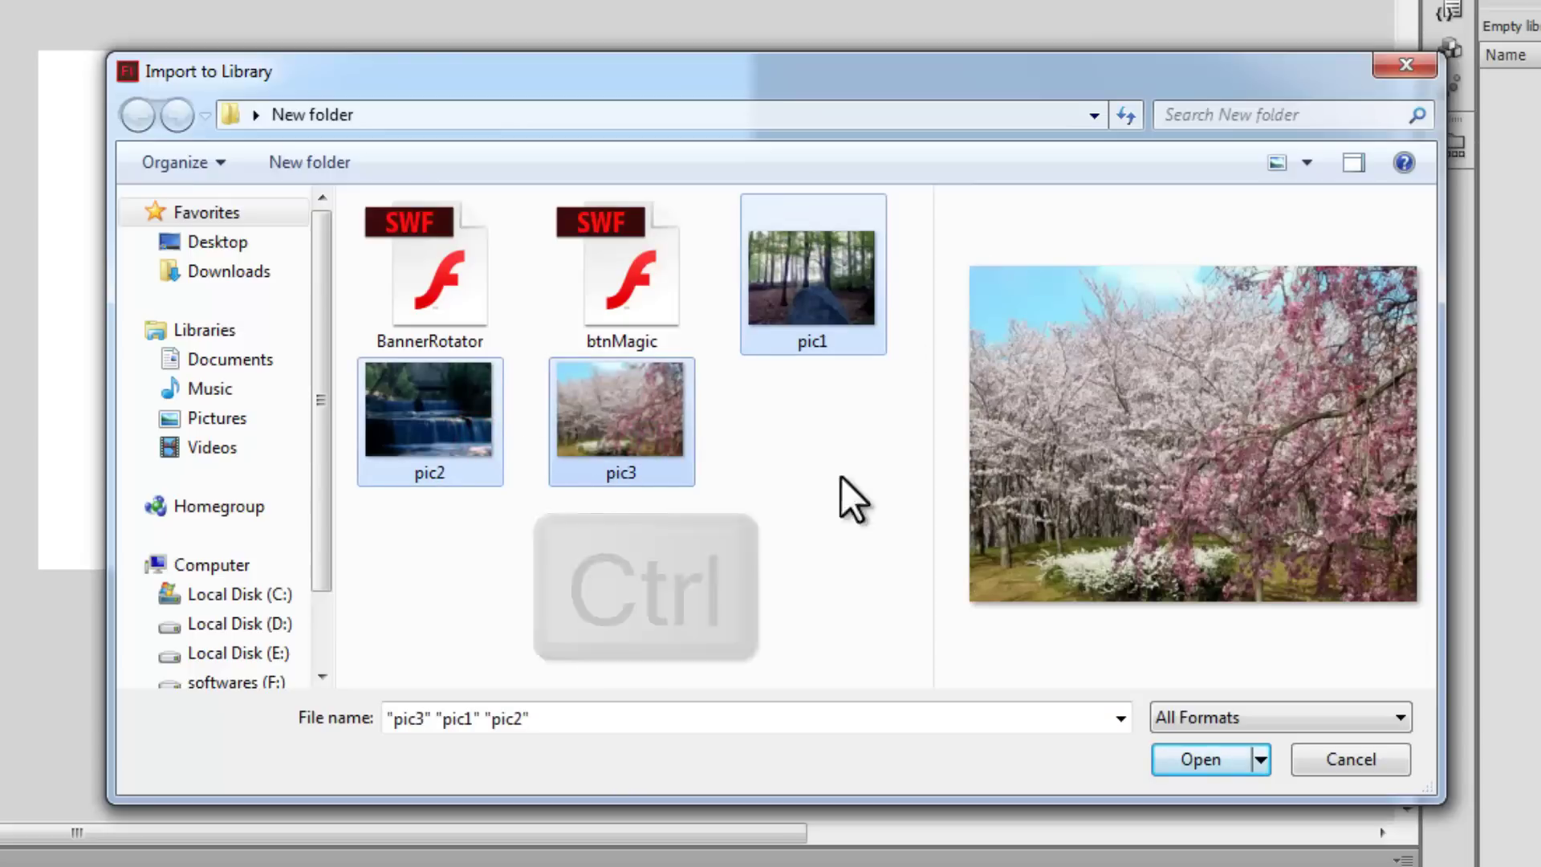
click(1209, 763)
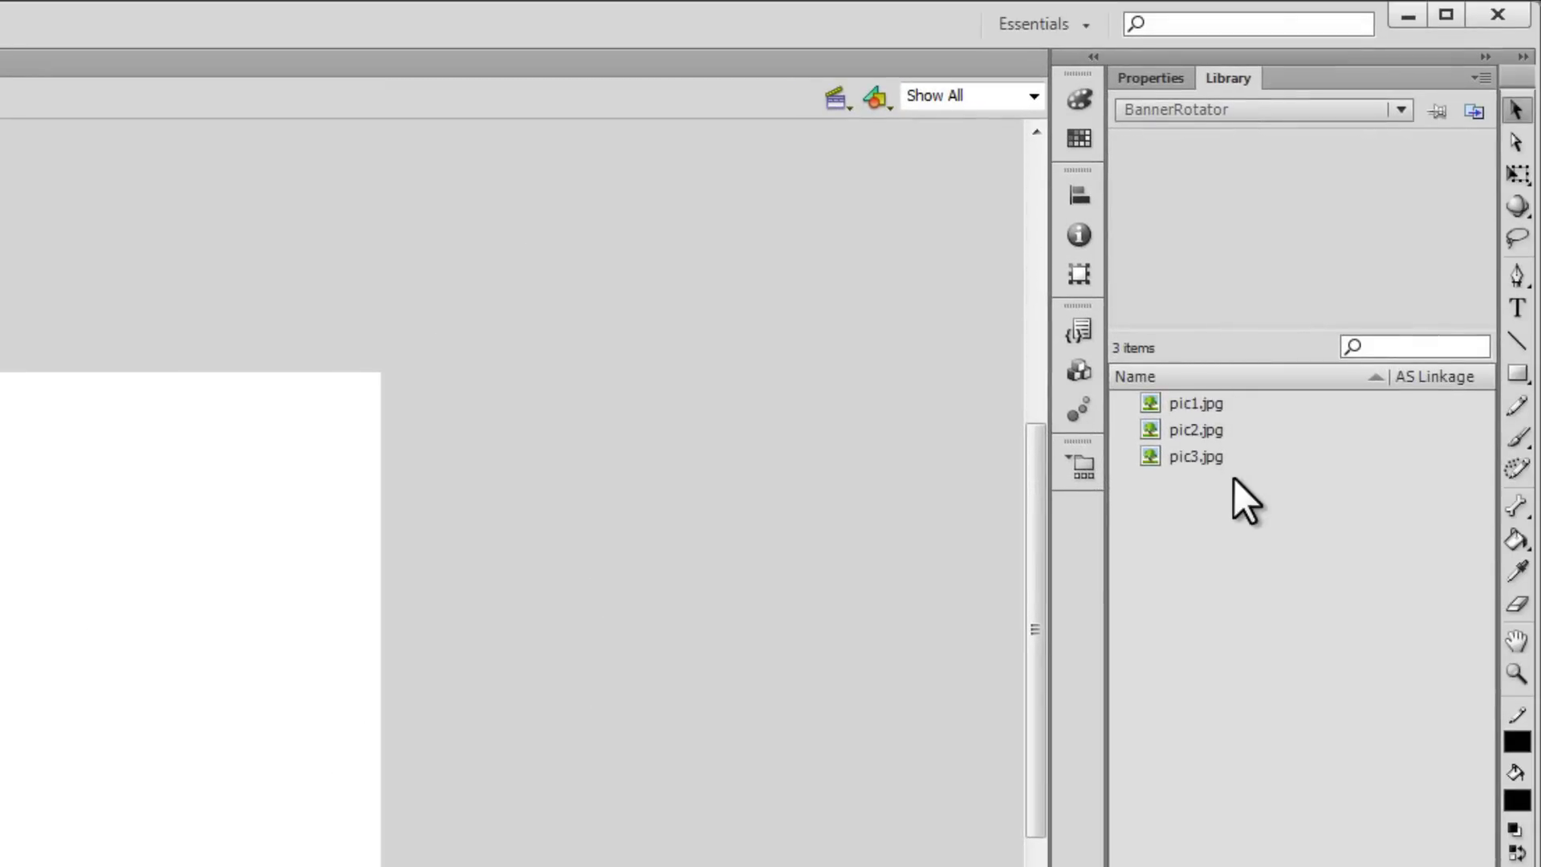
Drag the pic1.jpg forest photo from the Library onto the stage.
click(1146, 77)
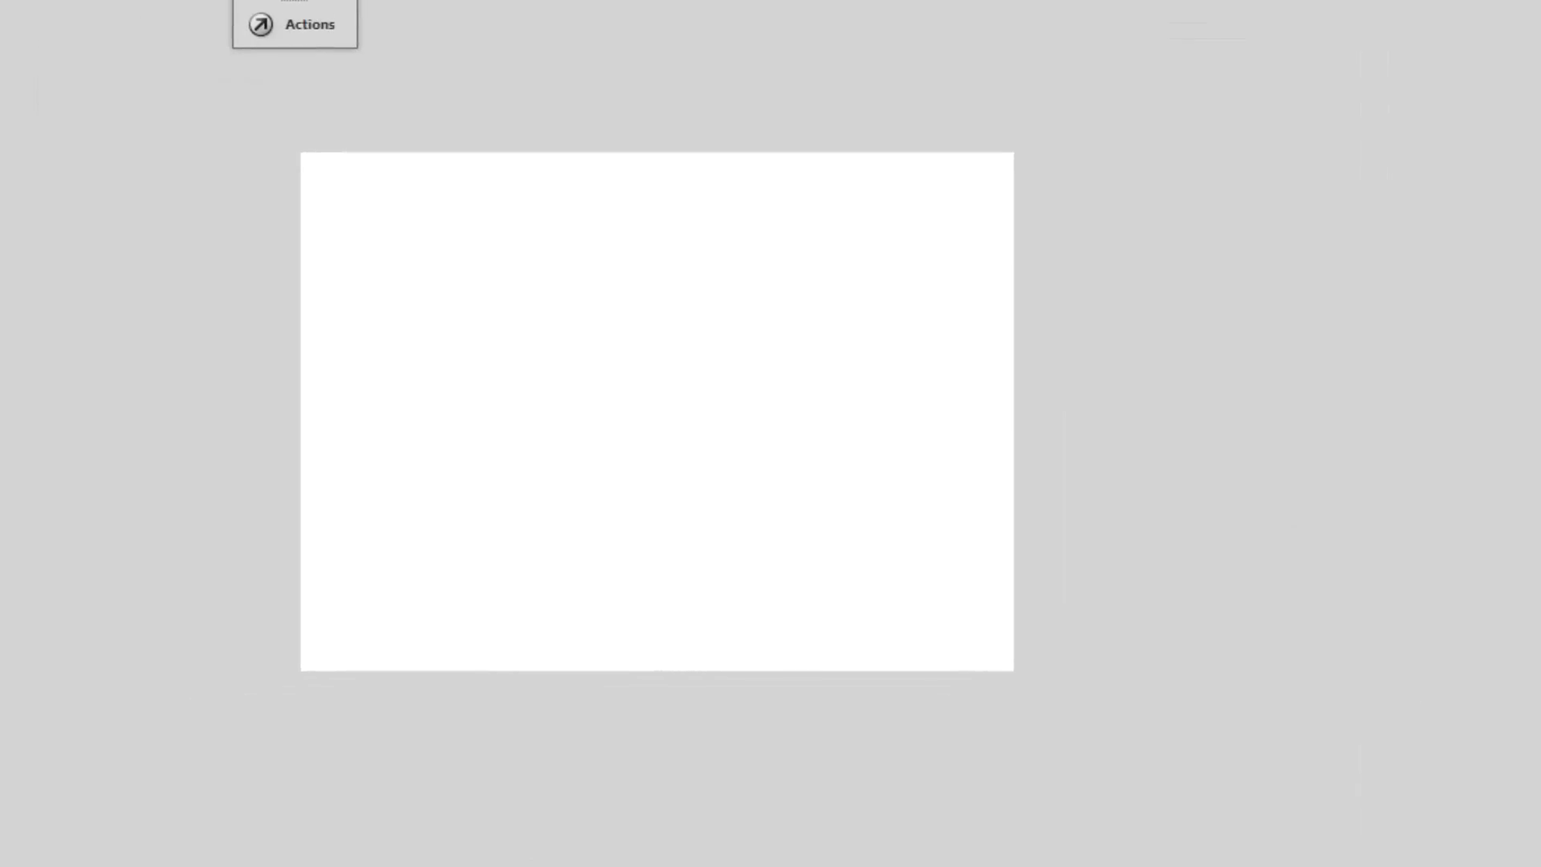
click(1225, 75)
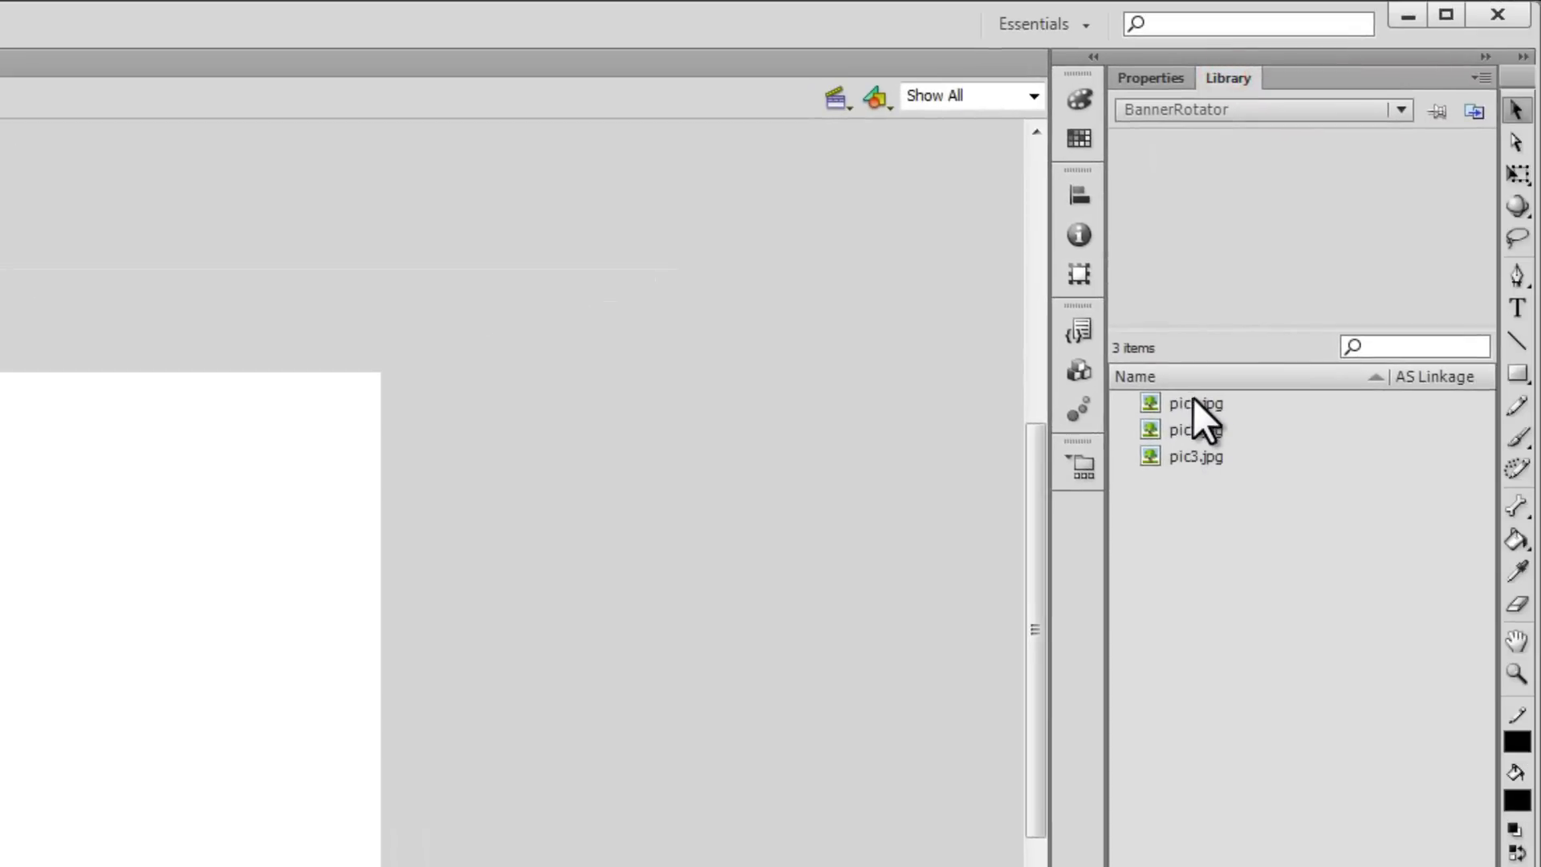
click(1194, 403)
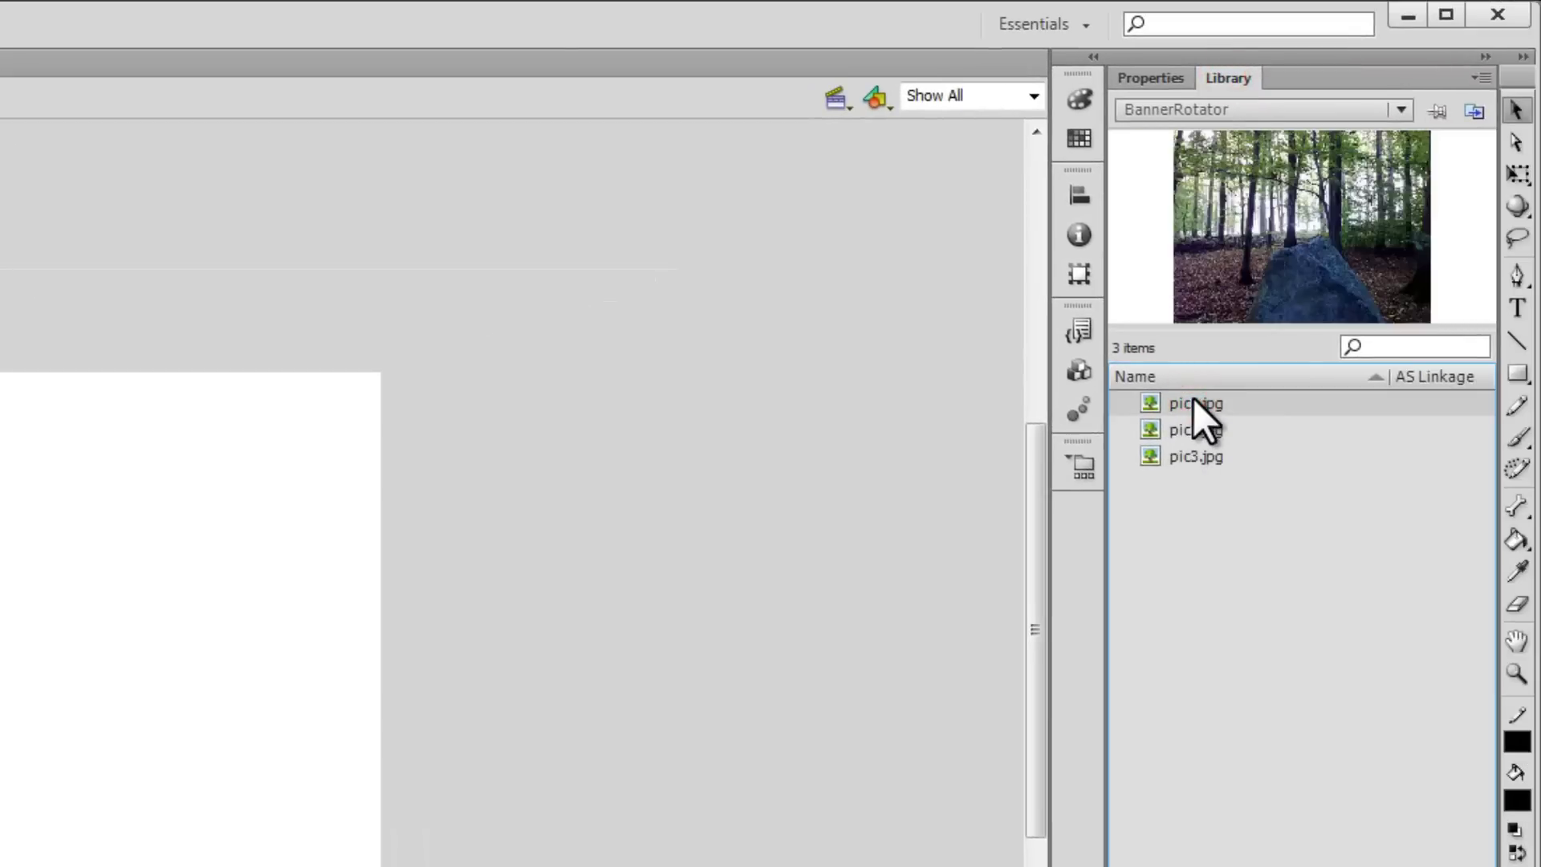
drag(1192, 399, 0, 608)
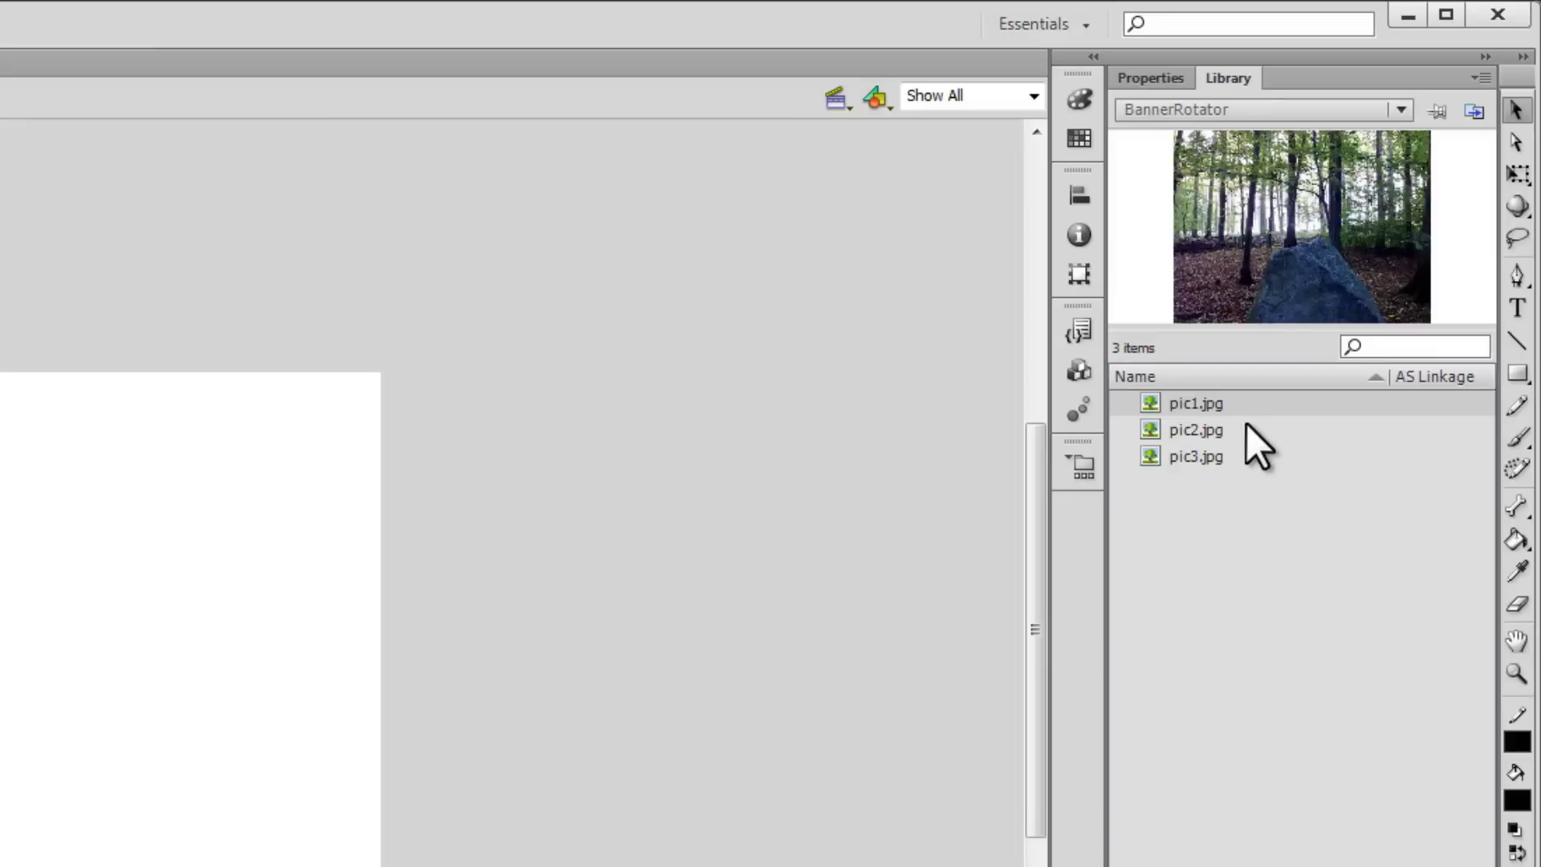
drag(1235, 403, 268, 585)
drag(874, 456, 875, 456)
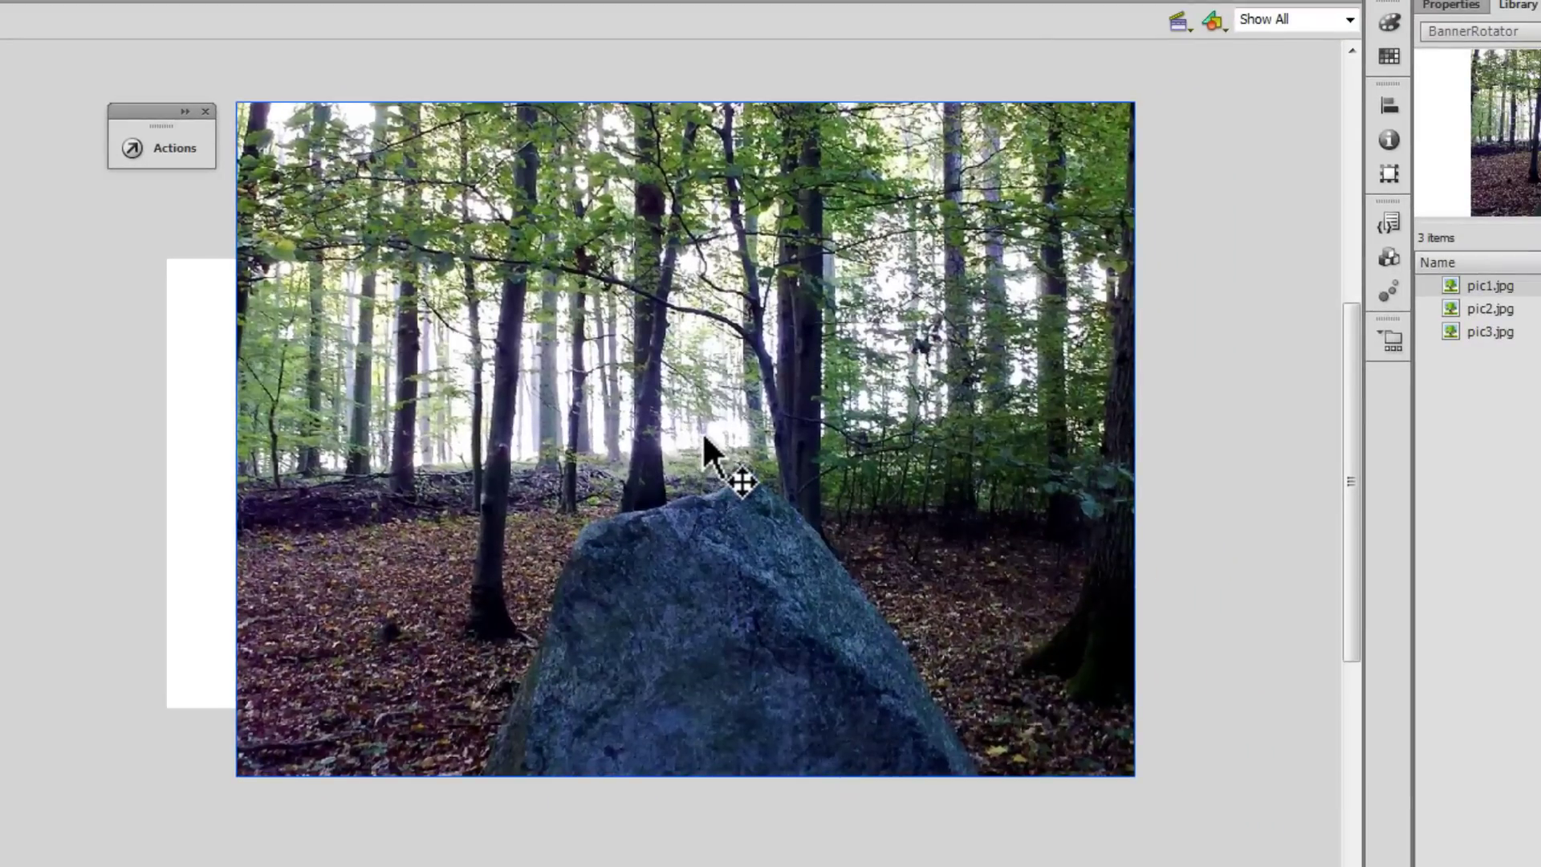
Match the photo to the stage size and align it to the left and top edges.
click(1475, 6)
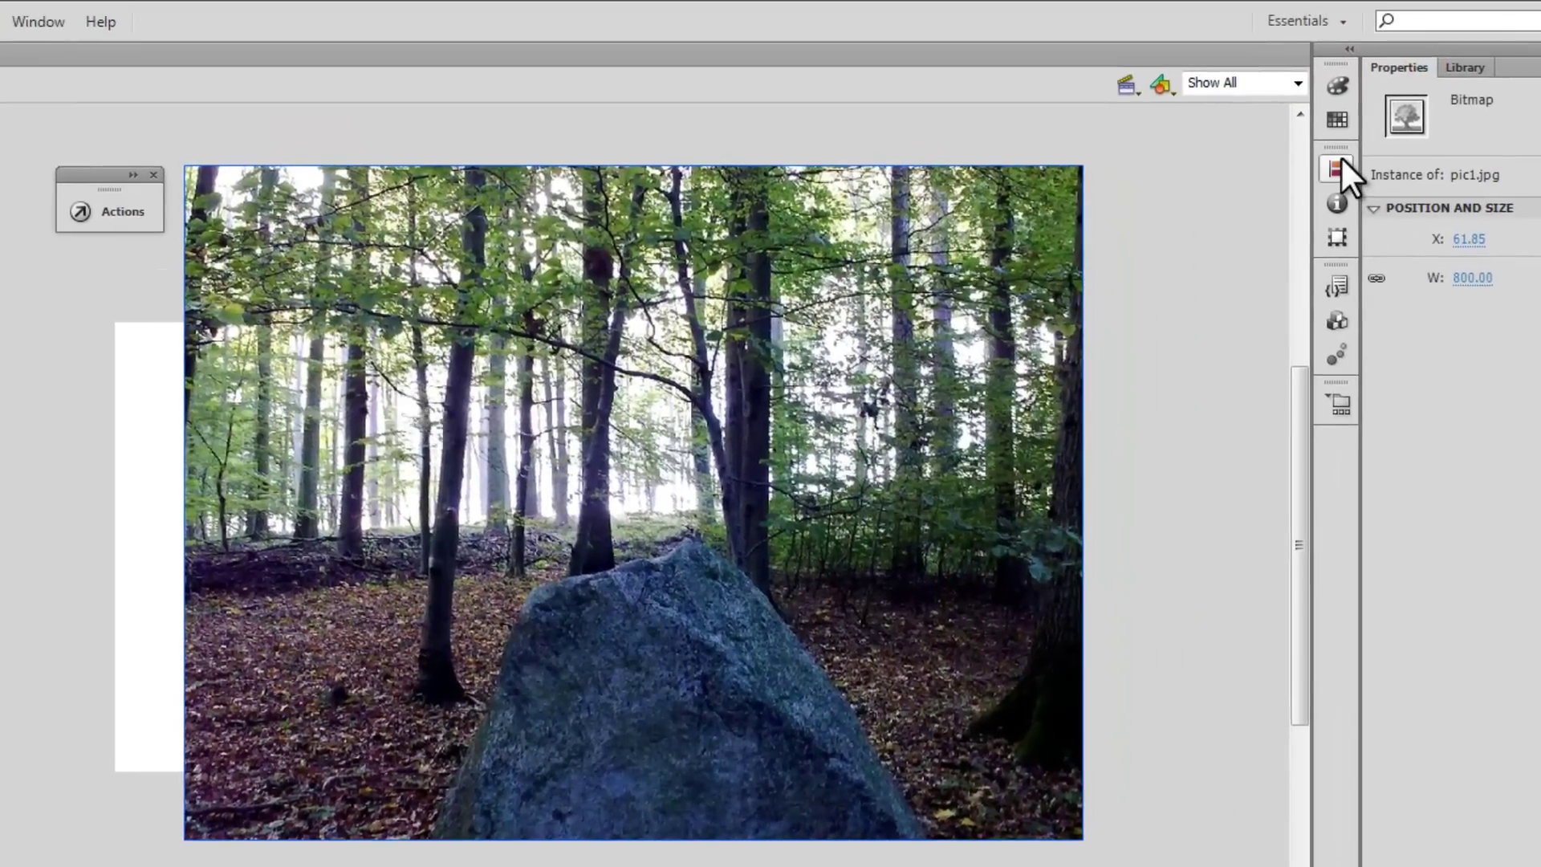
click(1339, 164)
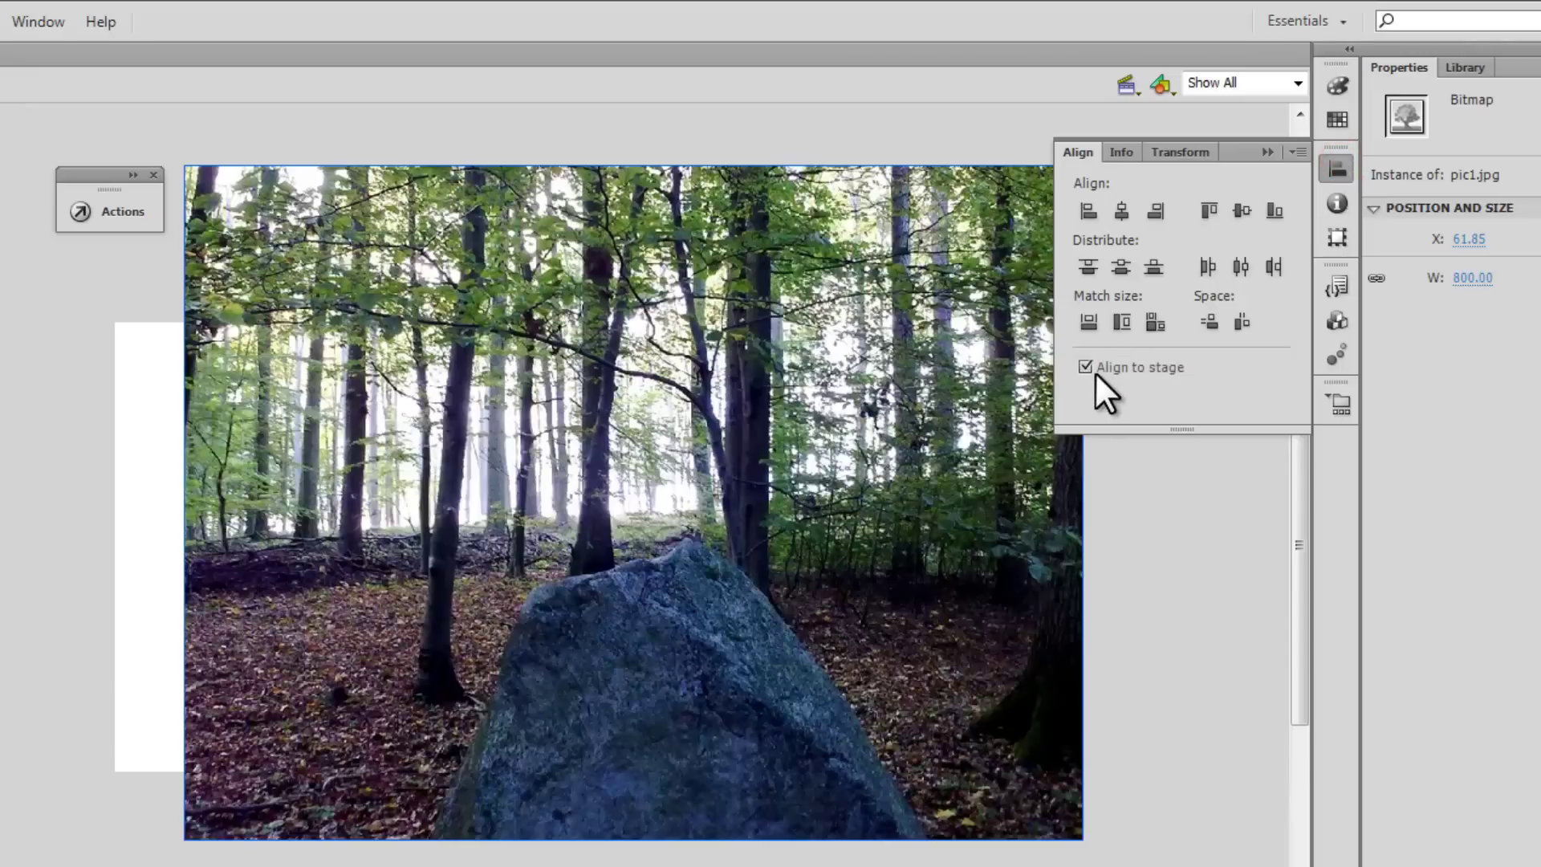
click(1156, 321)
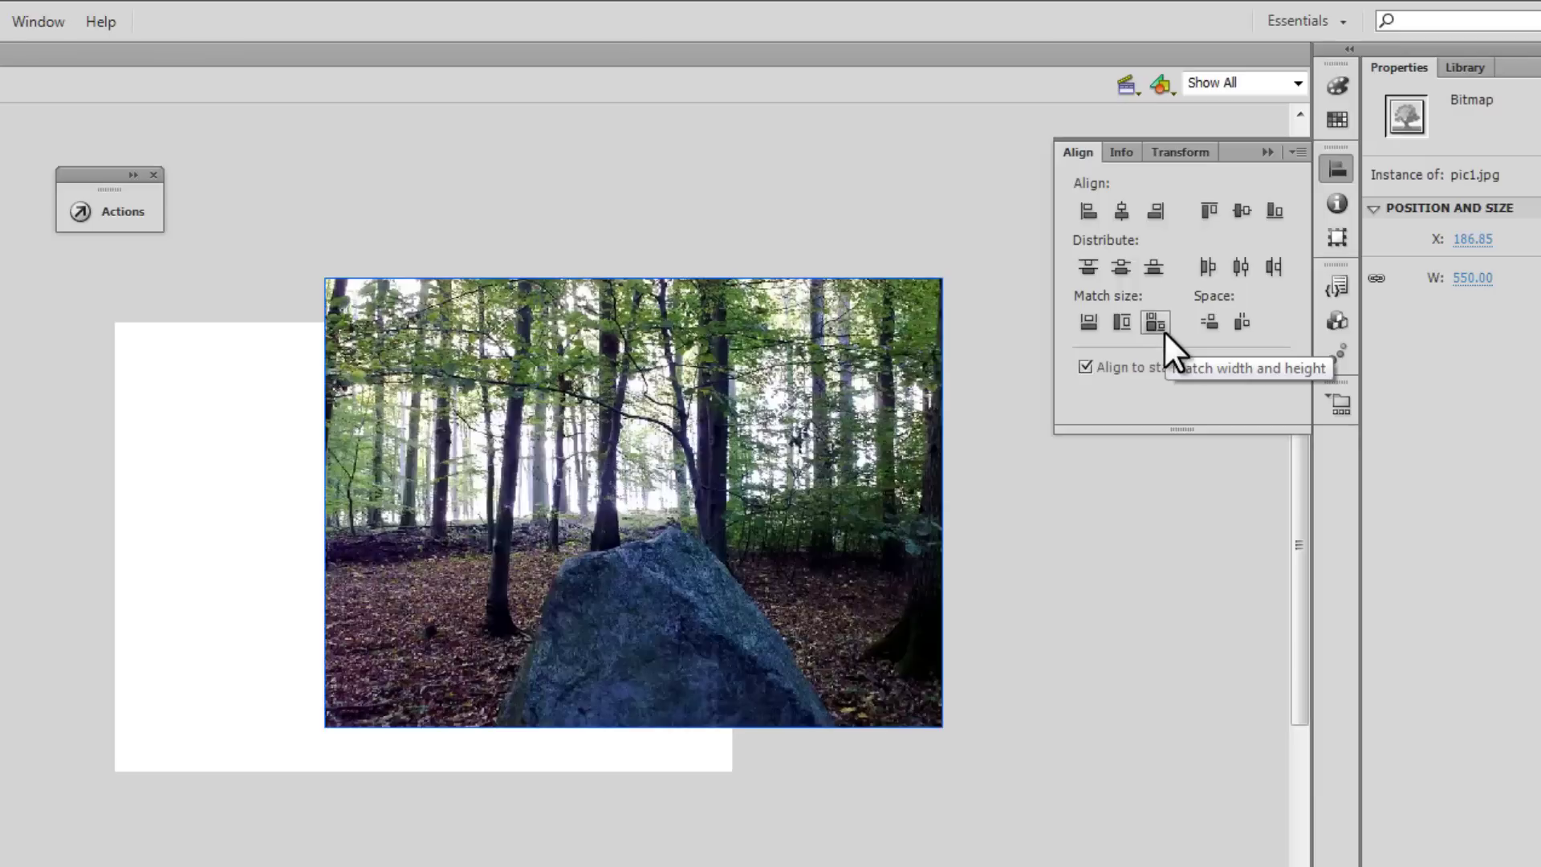
click(1087, 212)
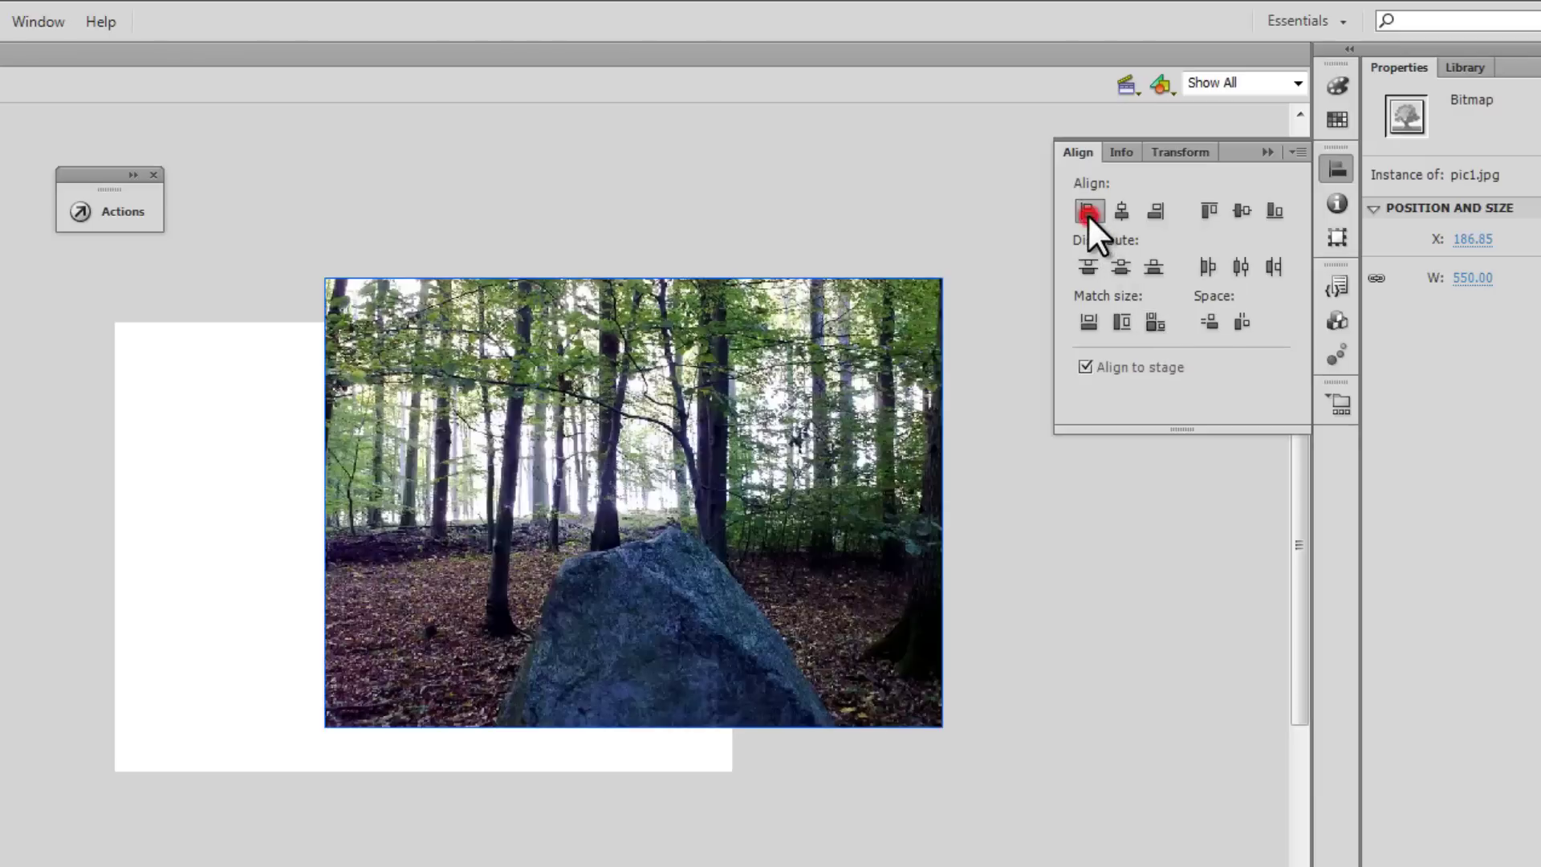
click(1204, 210)
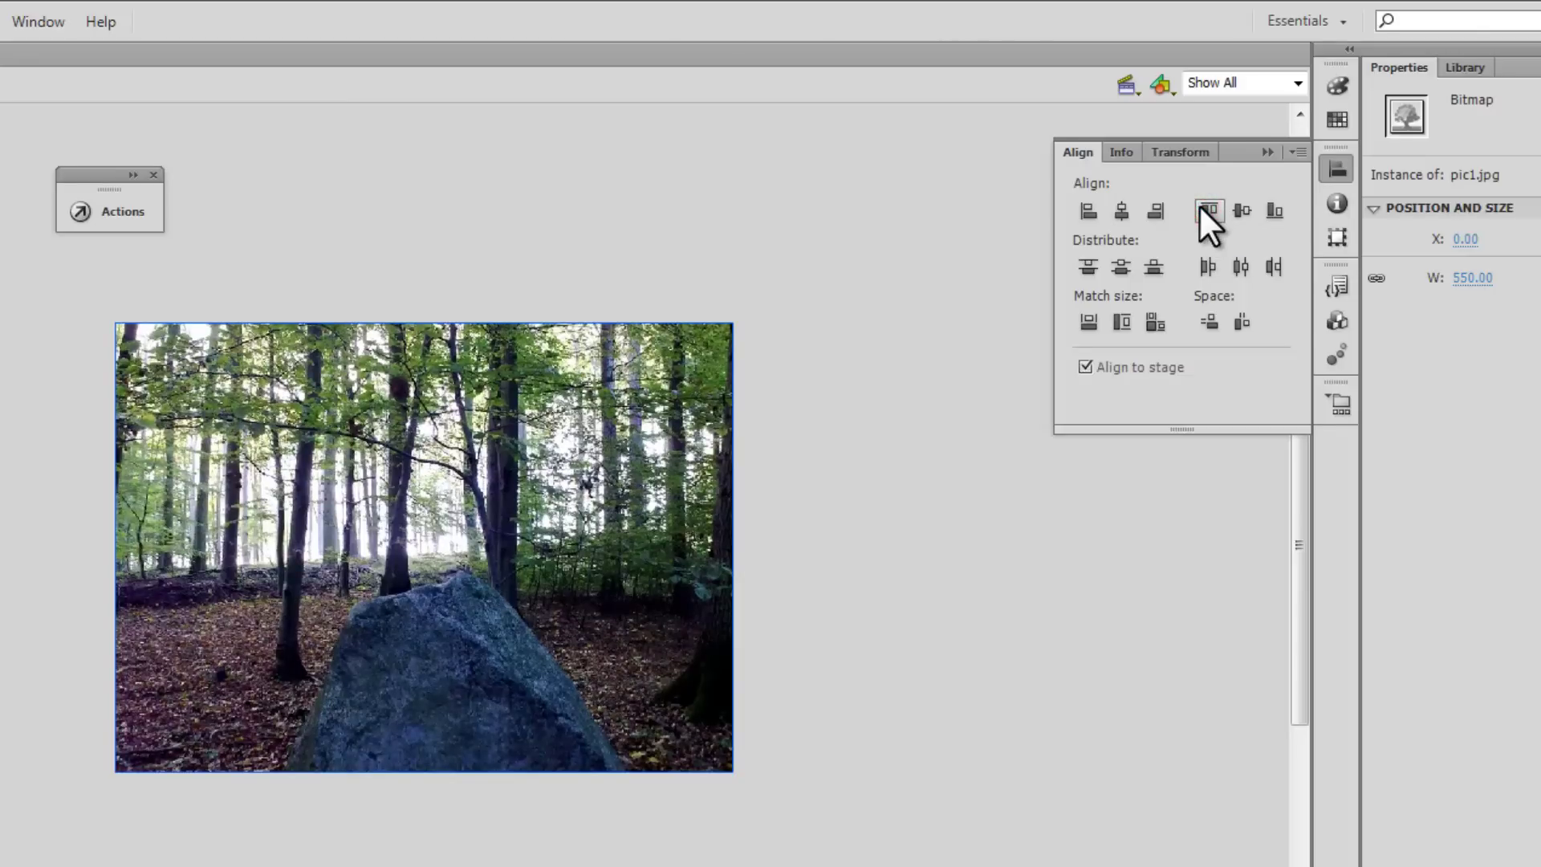
Place pic2.jpg on the stage and match it to 550 x 400.
click(1401, 67)
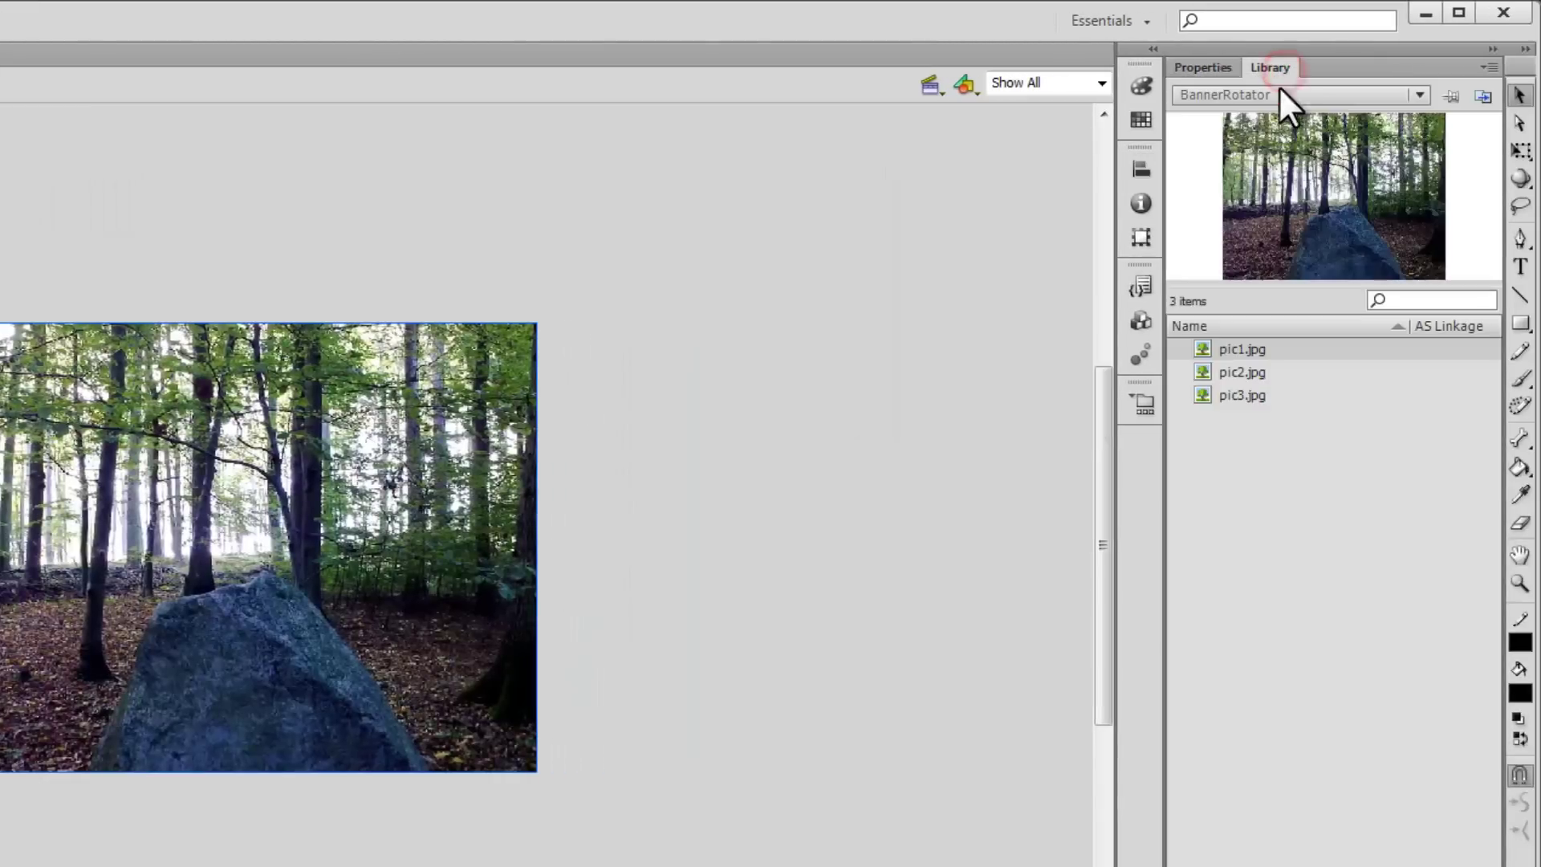
drag(1256, 371, 719, 537)
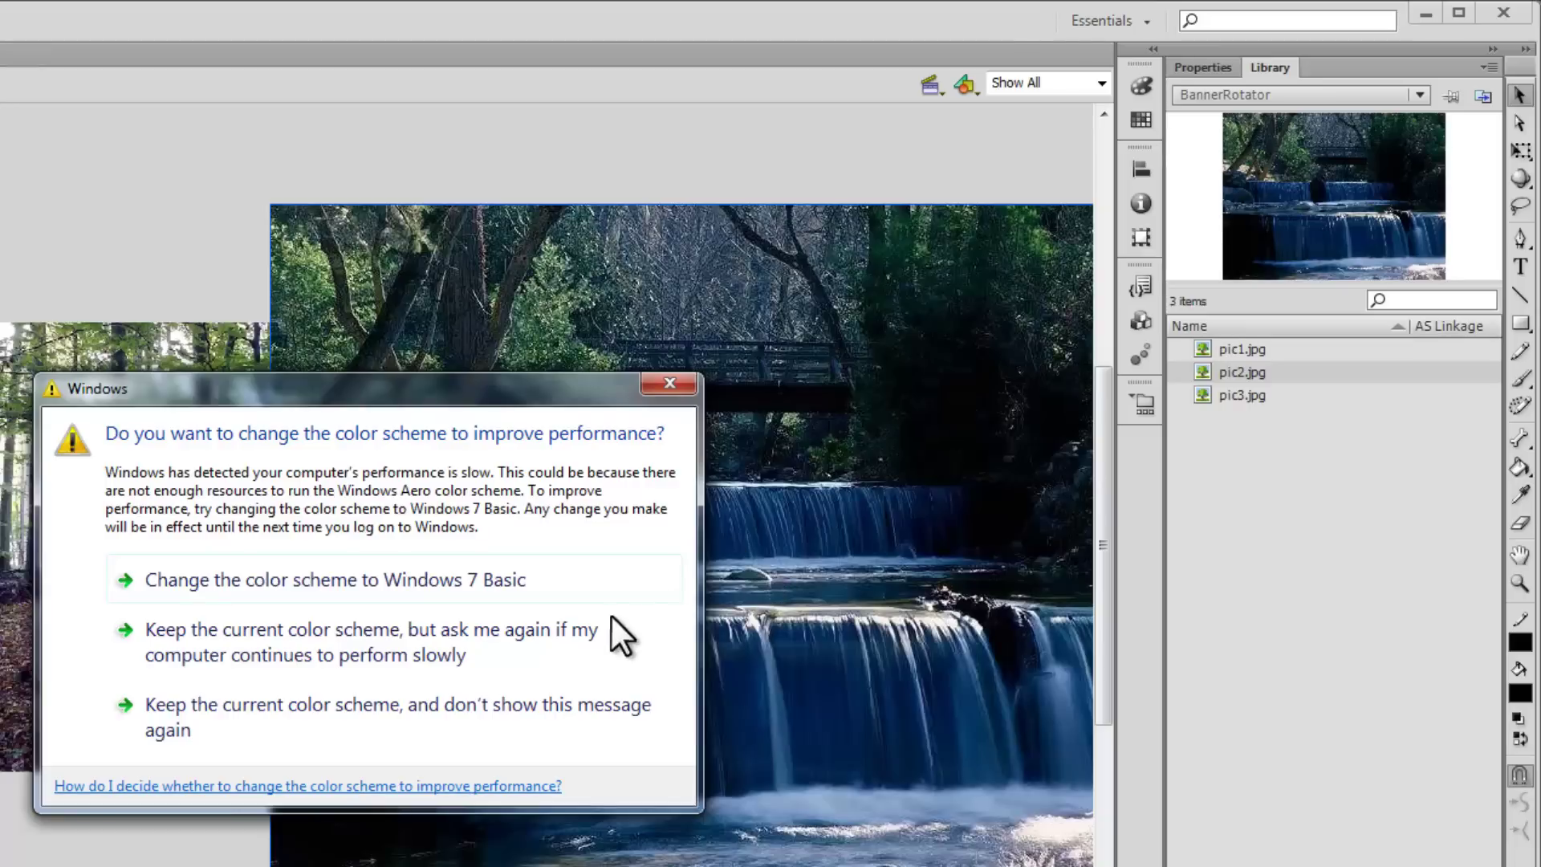
click(577, 719)
click(1140, 168)
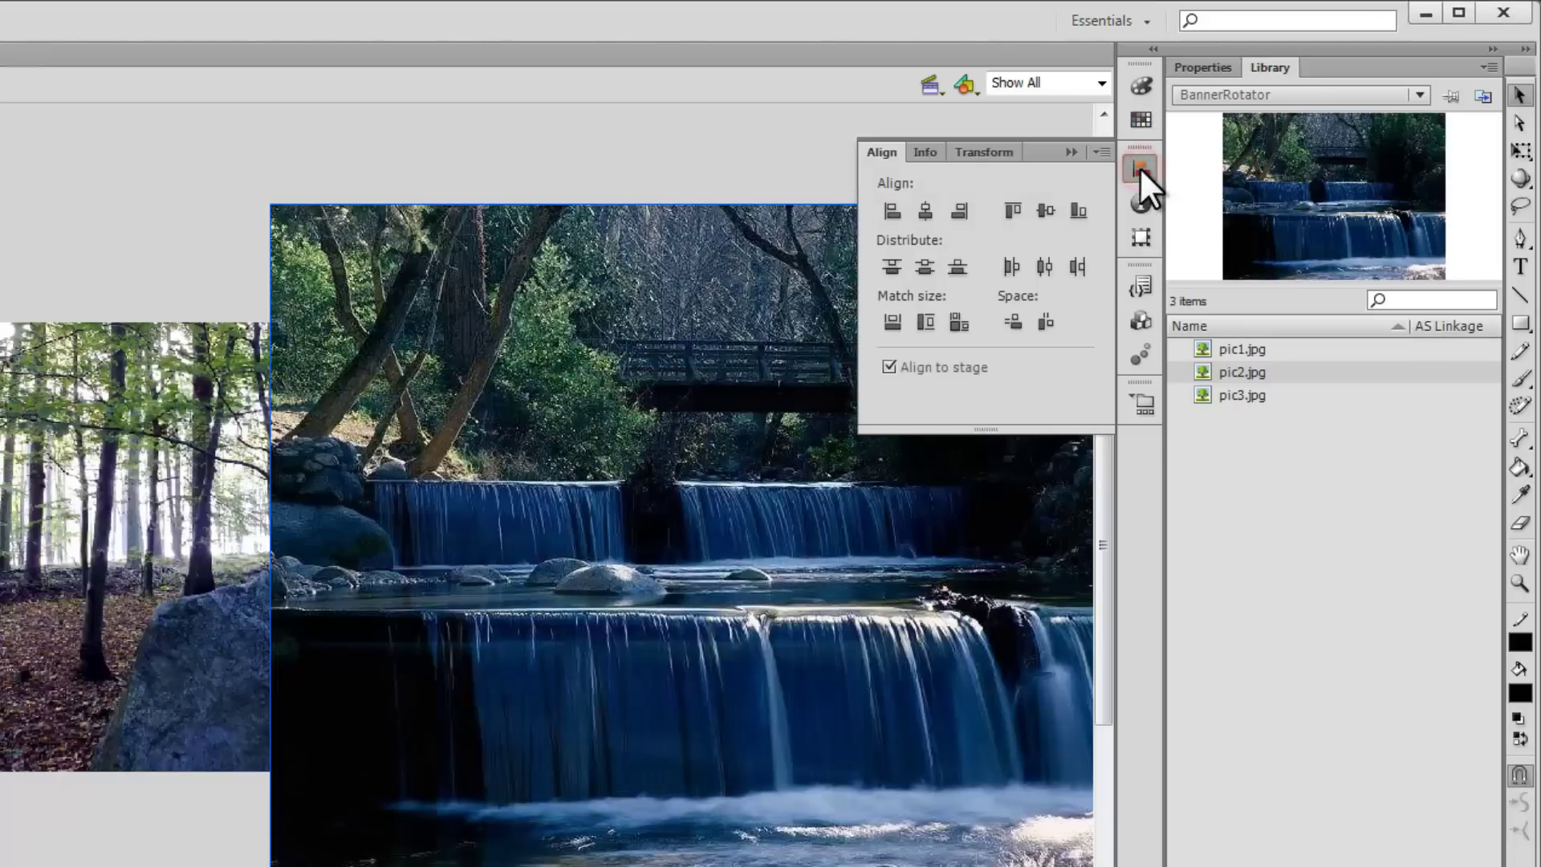
click(960, 323)
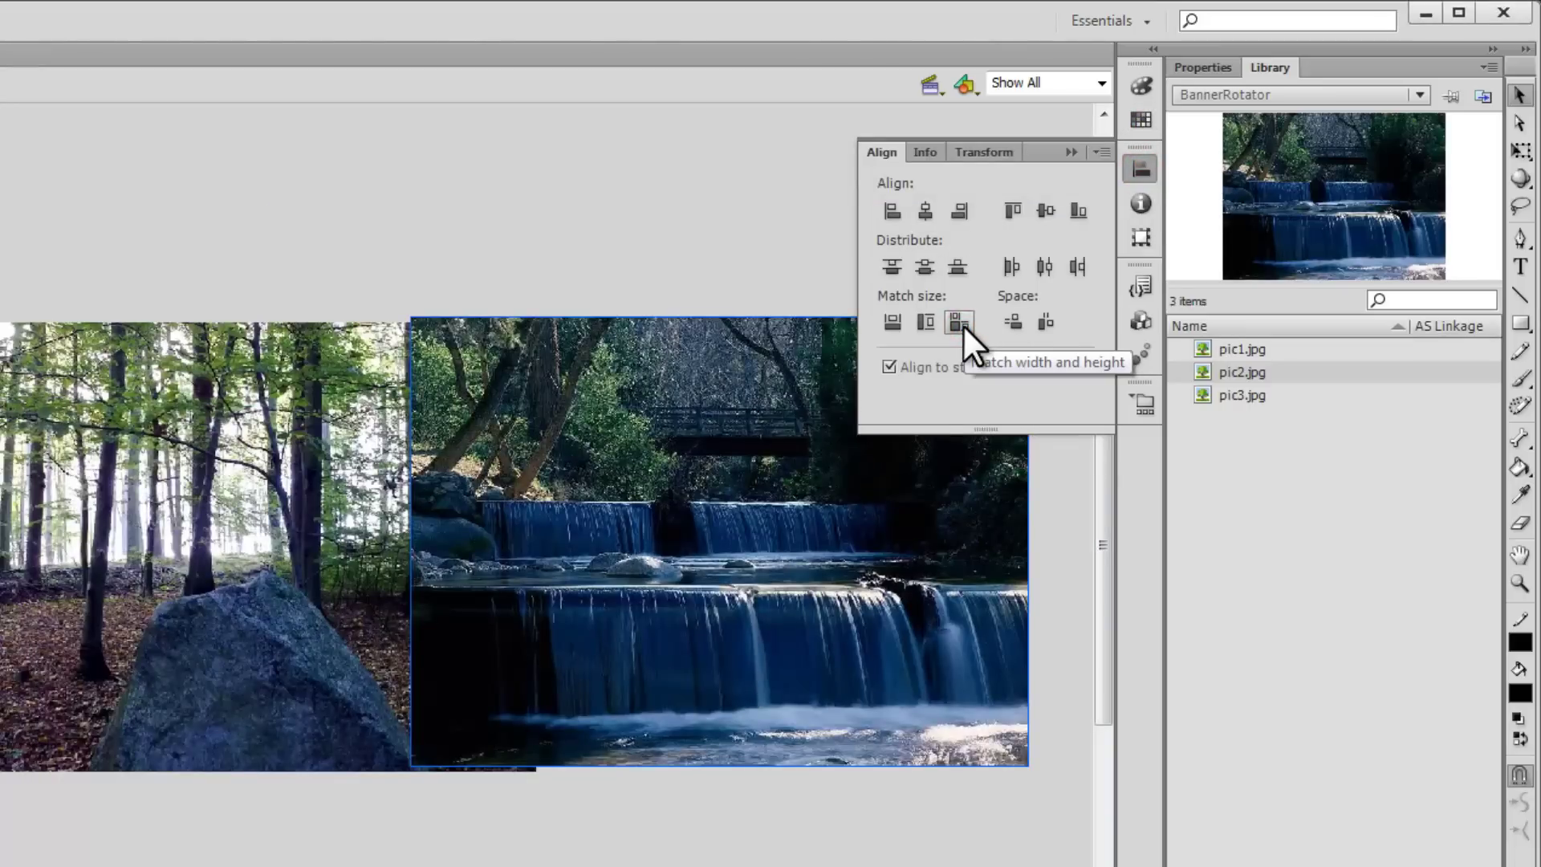
click(1073, 150)
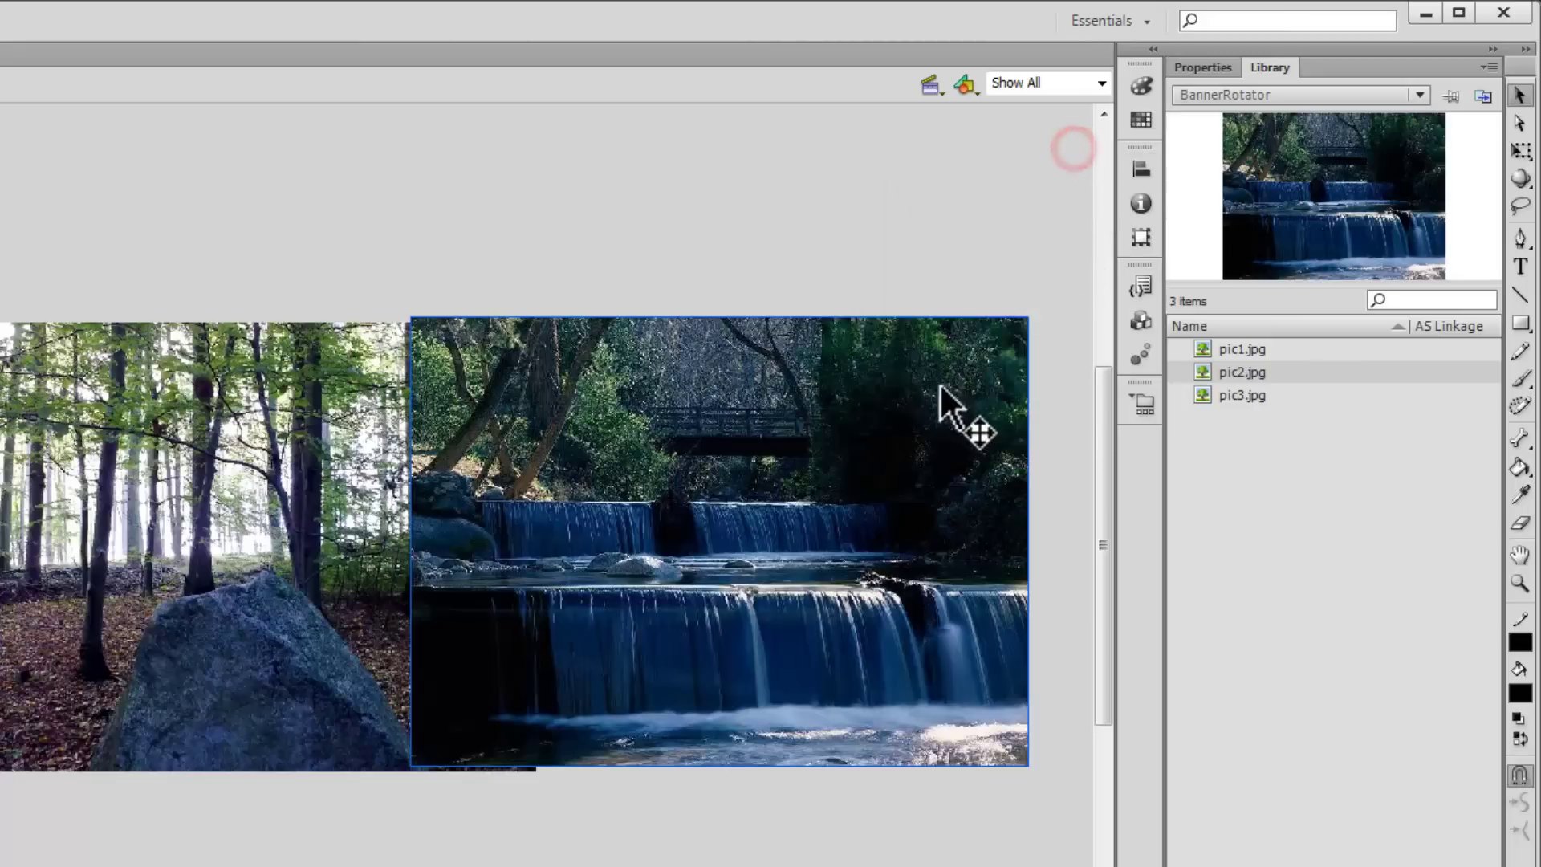
Position the waterfall photo at X 550, Y 0.
click(1203, 68)
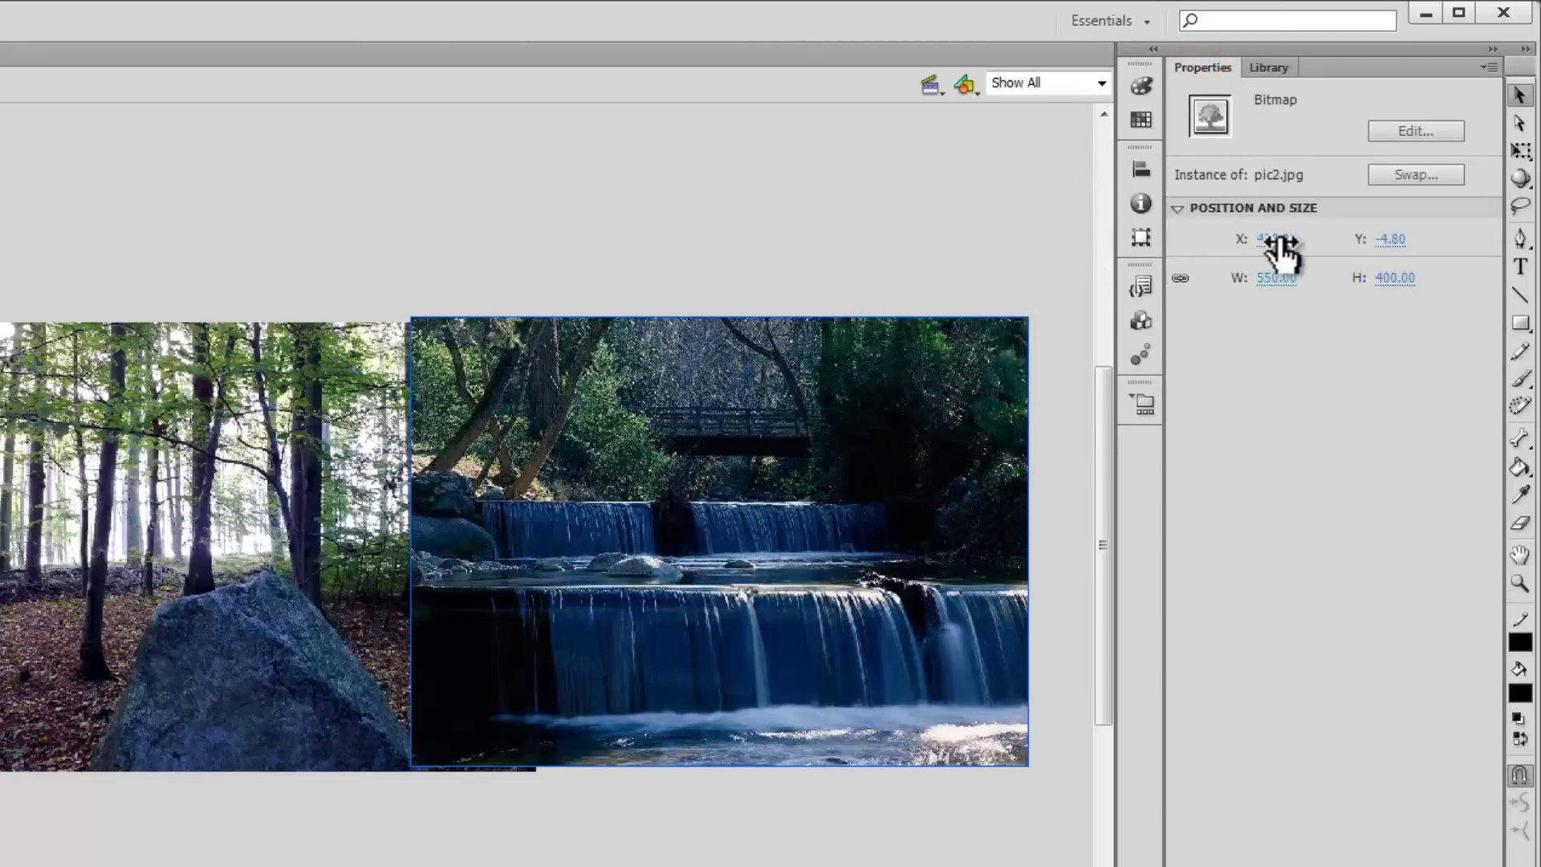
text(550)
click(1390, 239)
text(0)
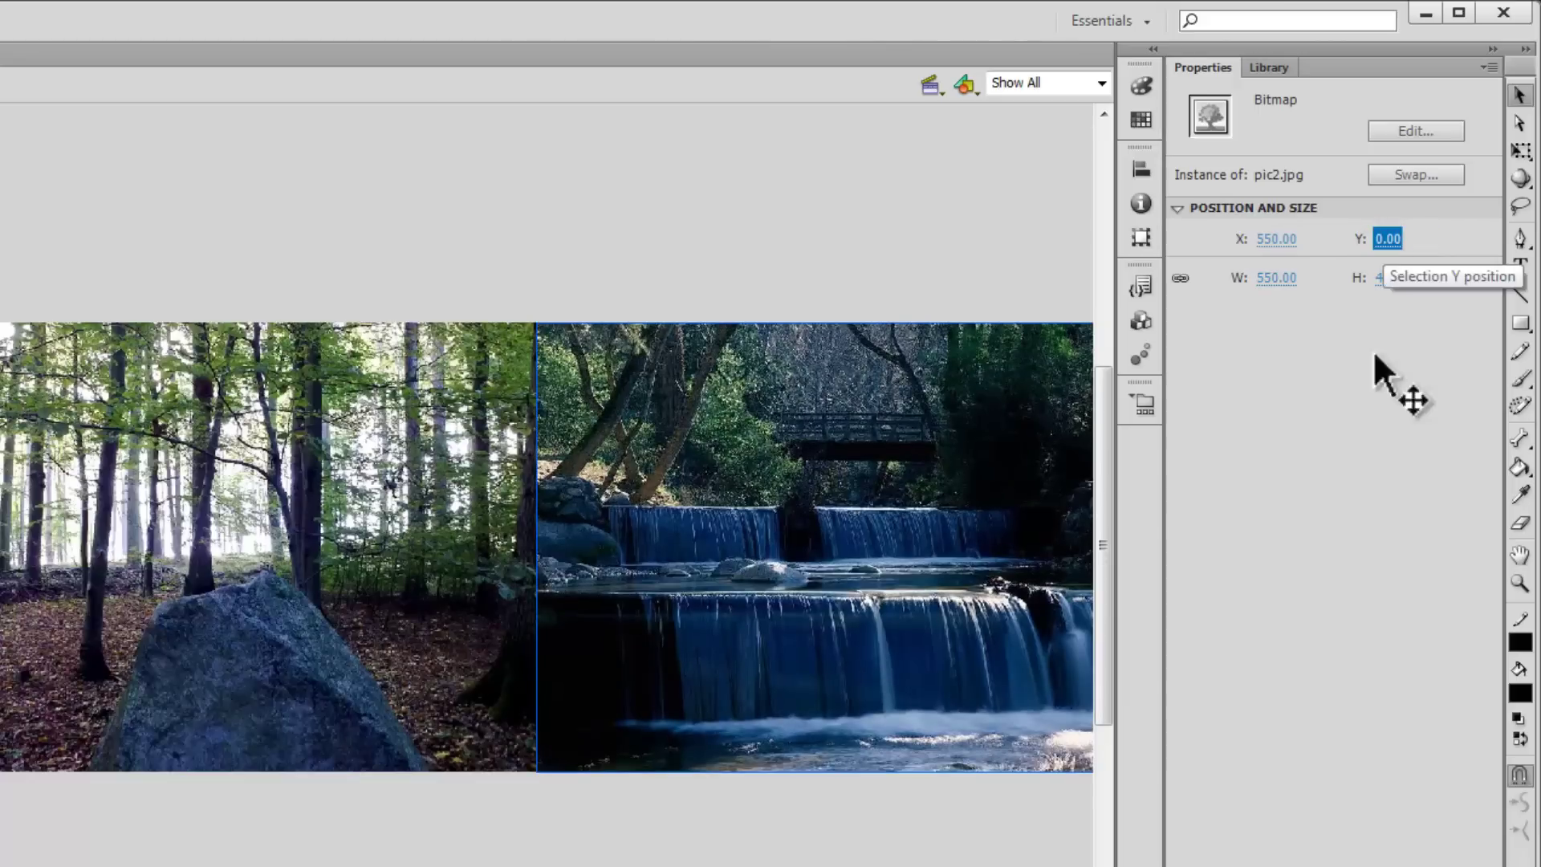
scroll(546, 546, right, 5)
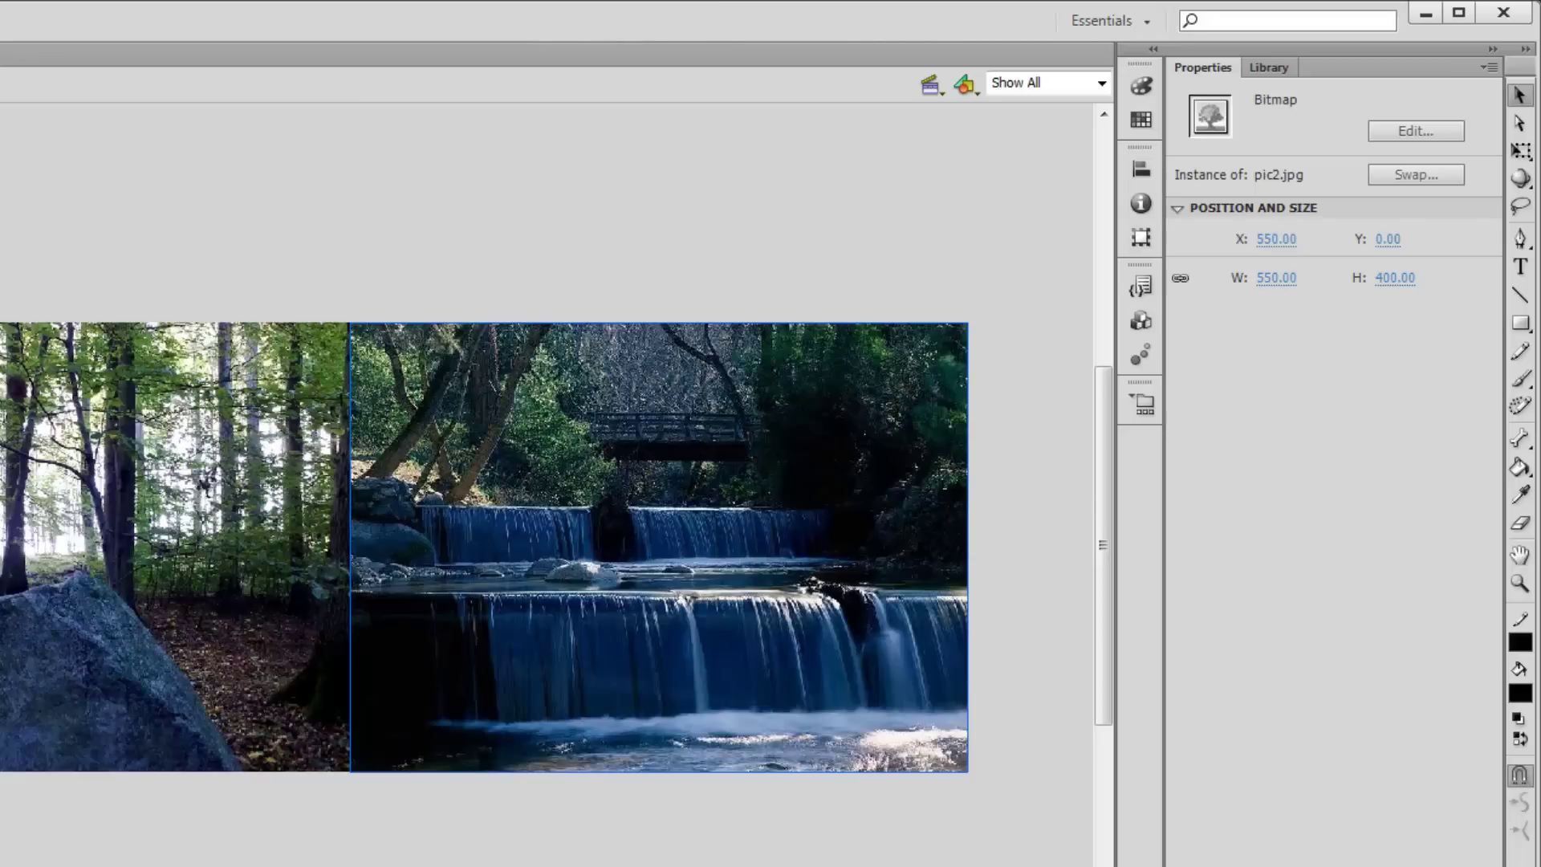
scroll(485, 546, right, 7)
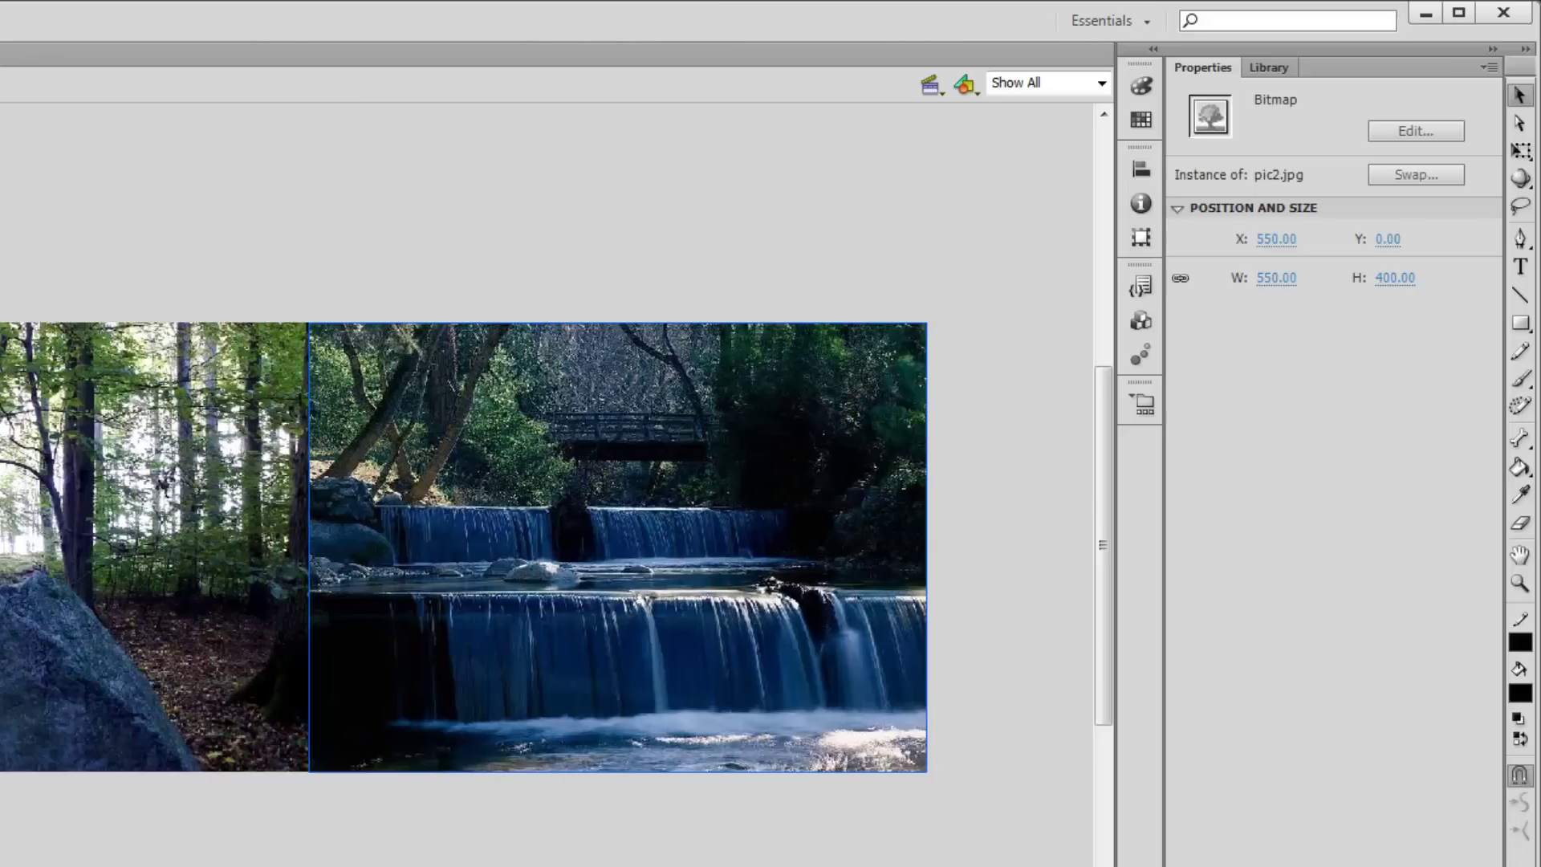
scroll(486, 545, right, 1)
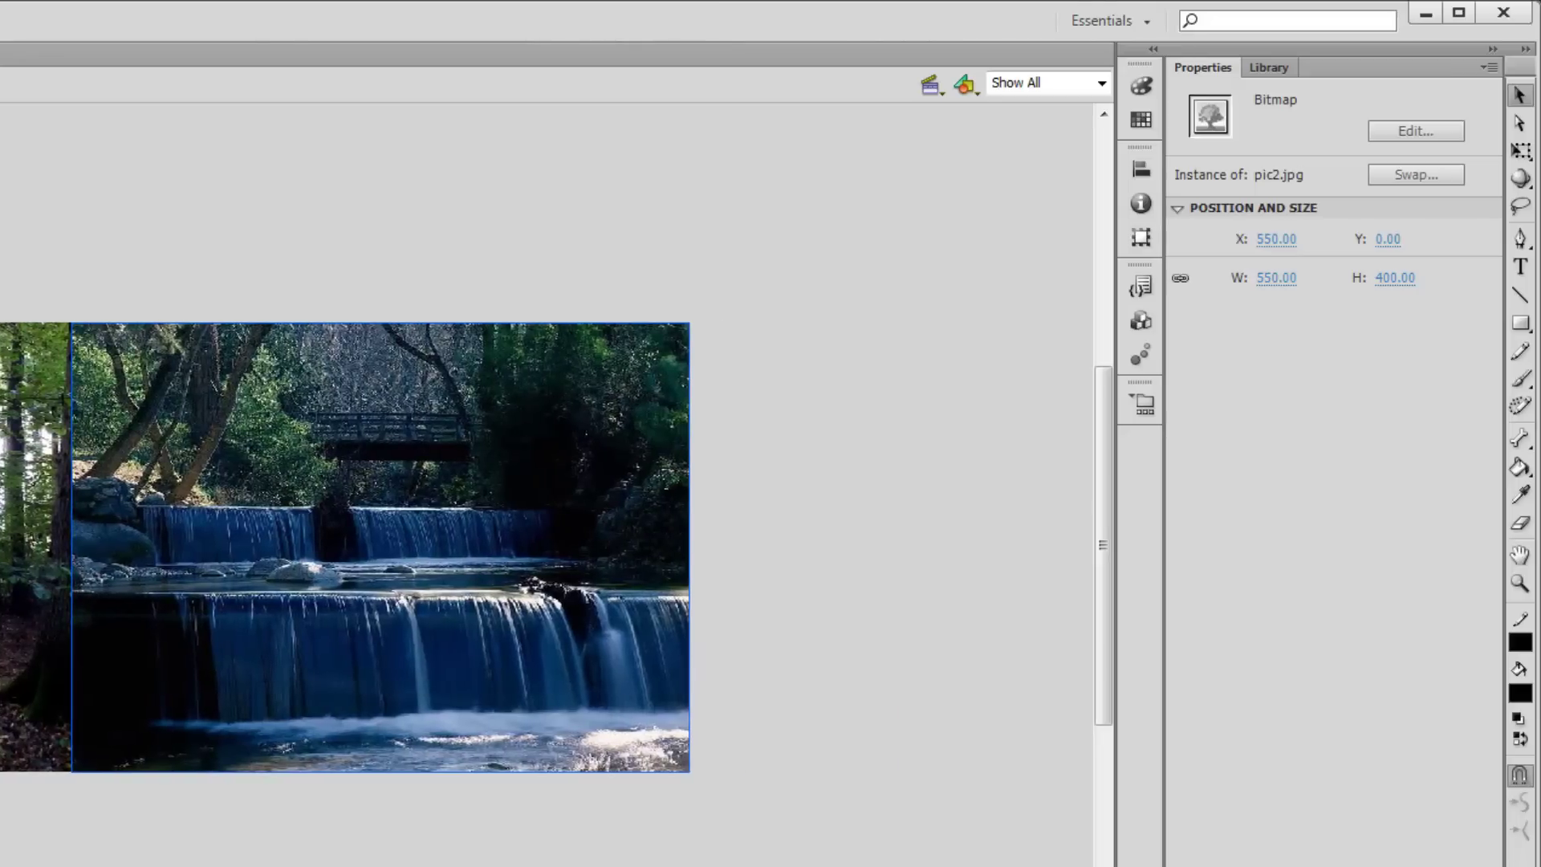
click(1273, 64)
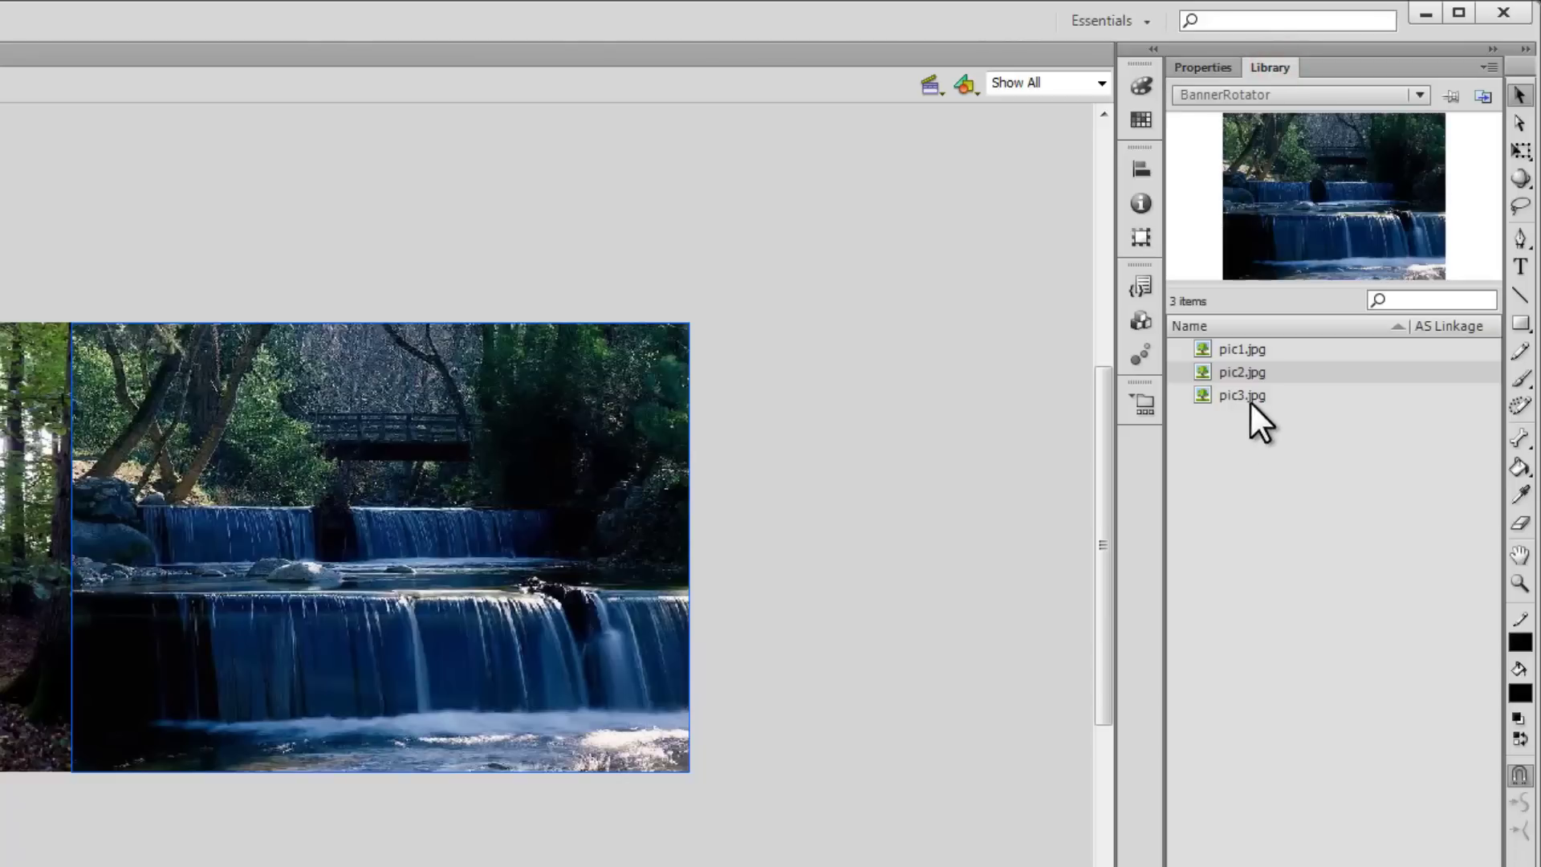
Place pic3.jpg on the stage and match it to 550 x 400.
mouse_move(1250, 395)
mouse_down()
mouse_move(909, 469)
mouse_move(748, 477)
mouse_up()
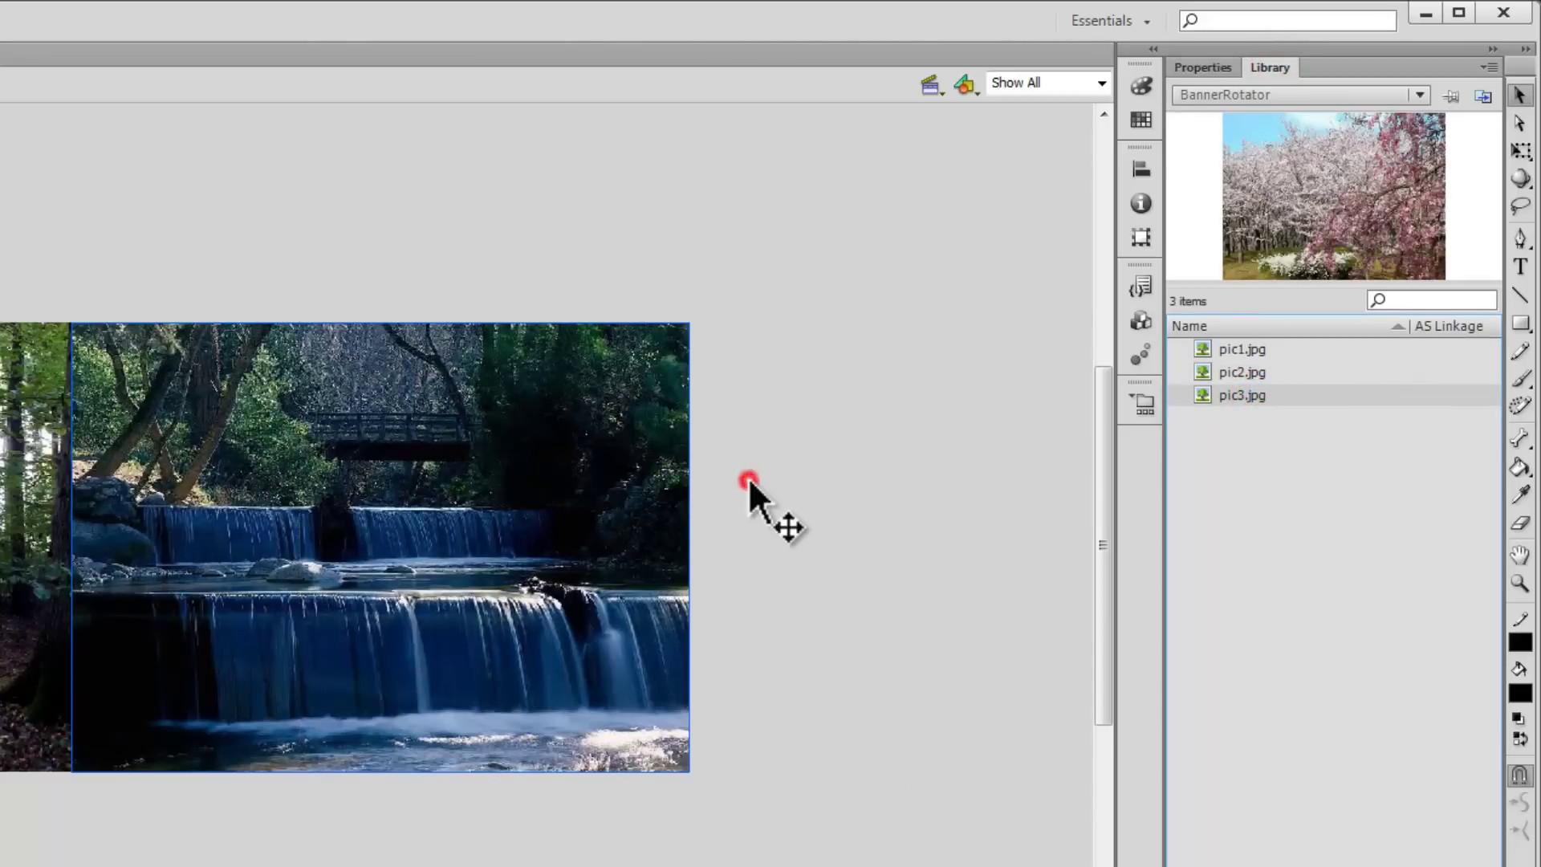
click(1143, 156)
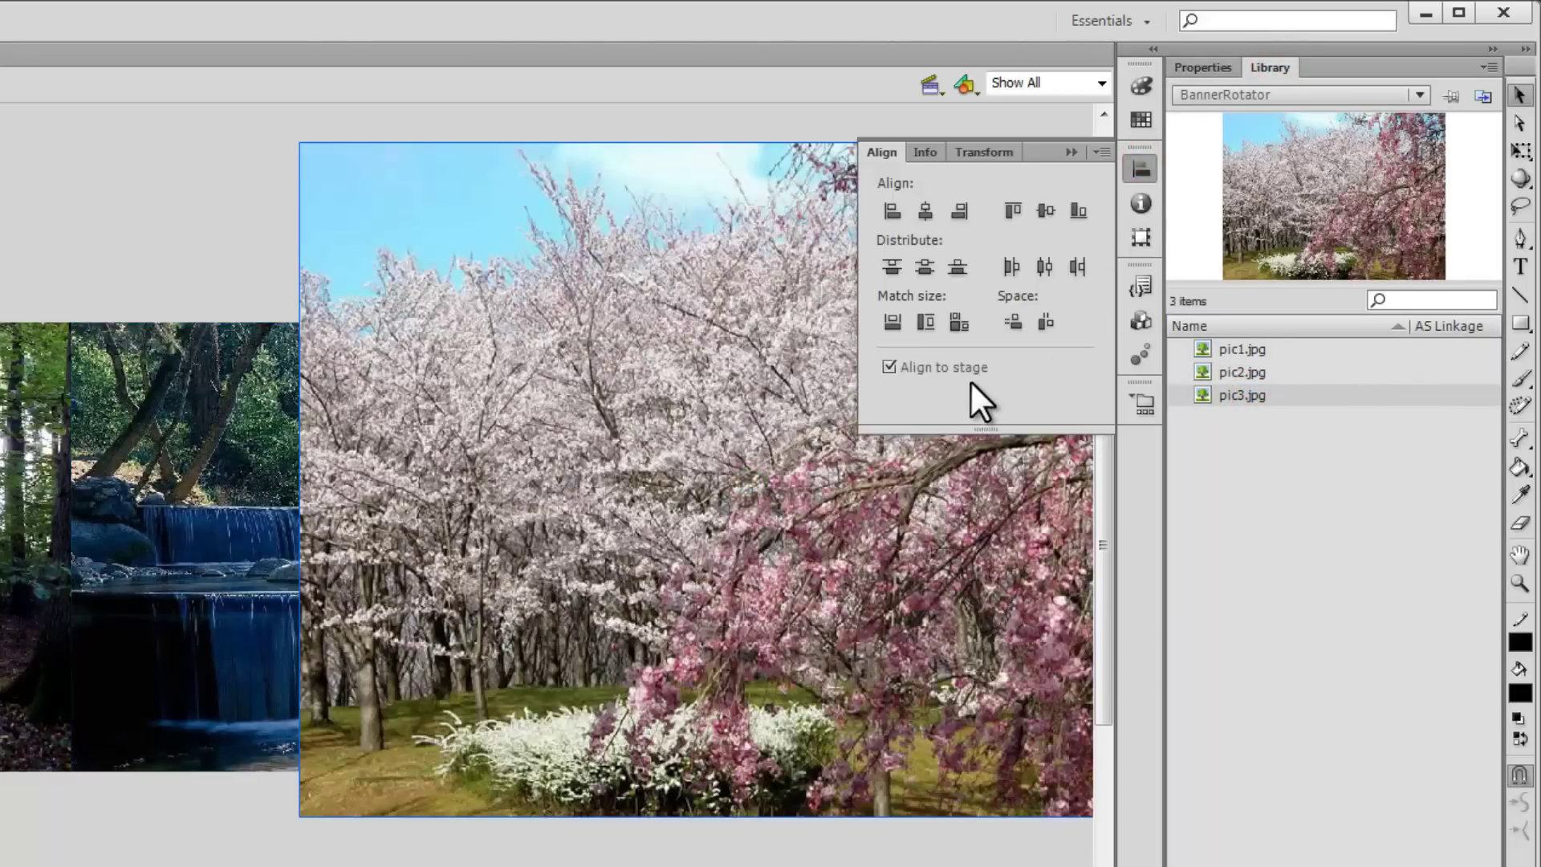
click(969, 327)
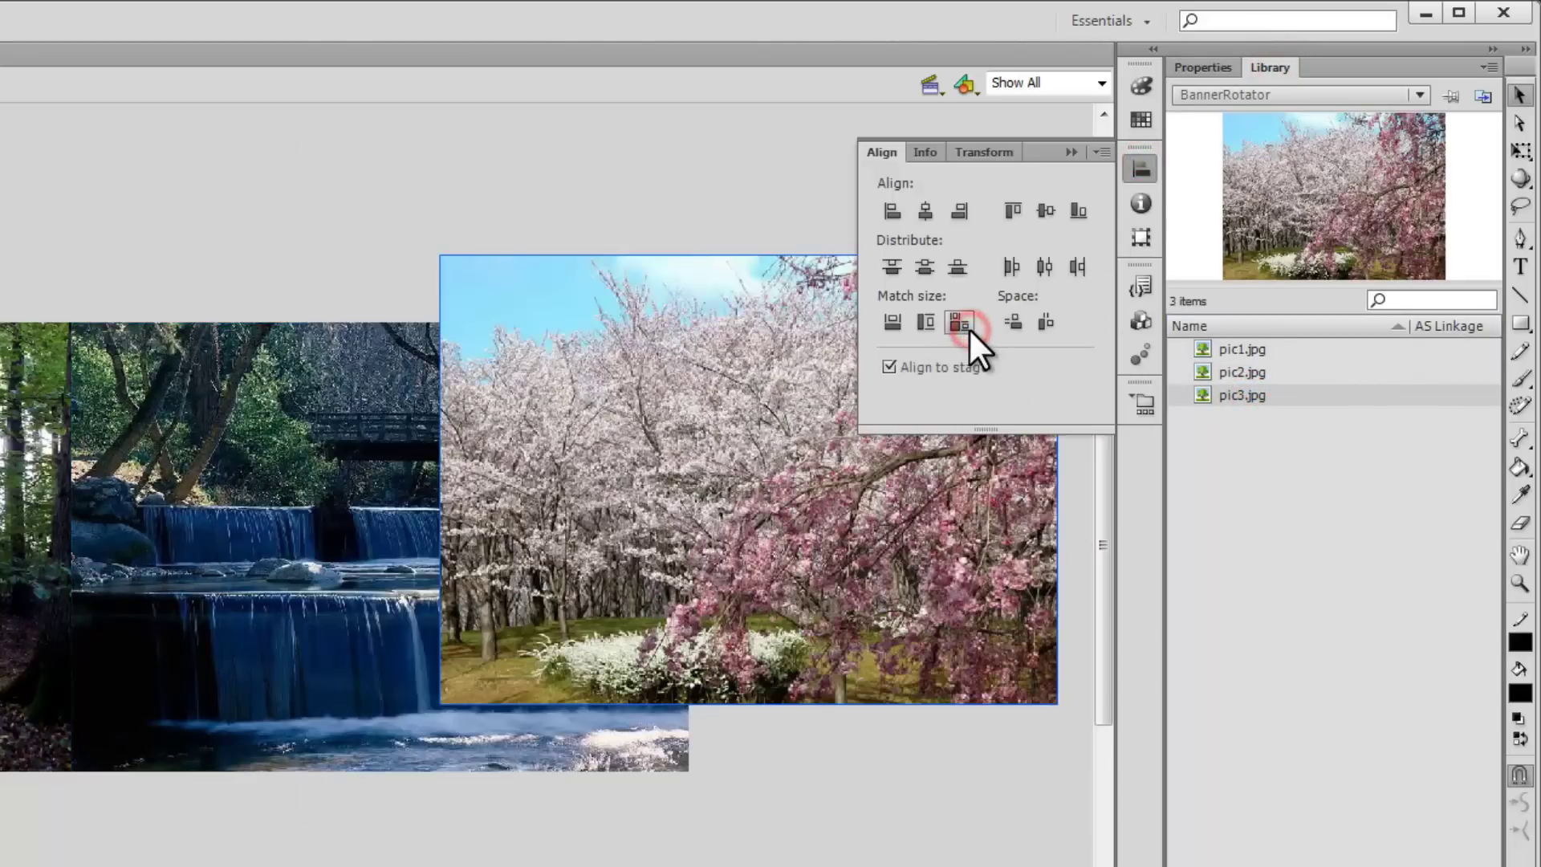
Position the cherry-blossom photo at X 1100, Y 0 and zoom the stage to 25%.
click(1201, 67)
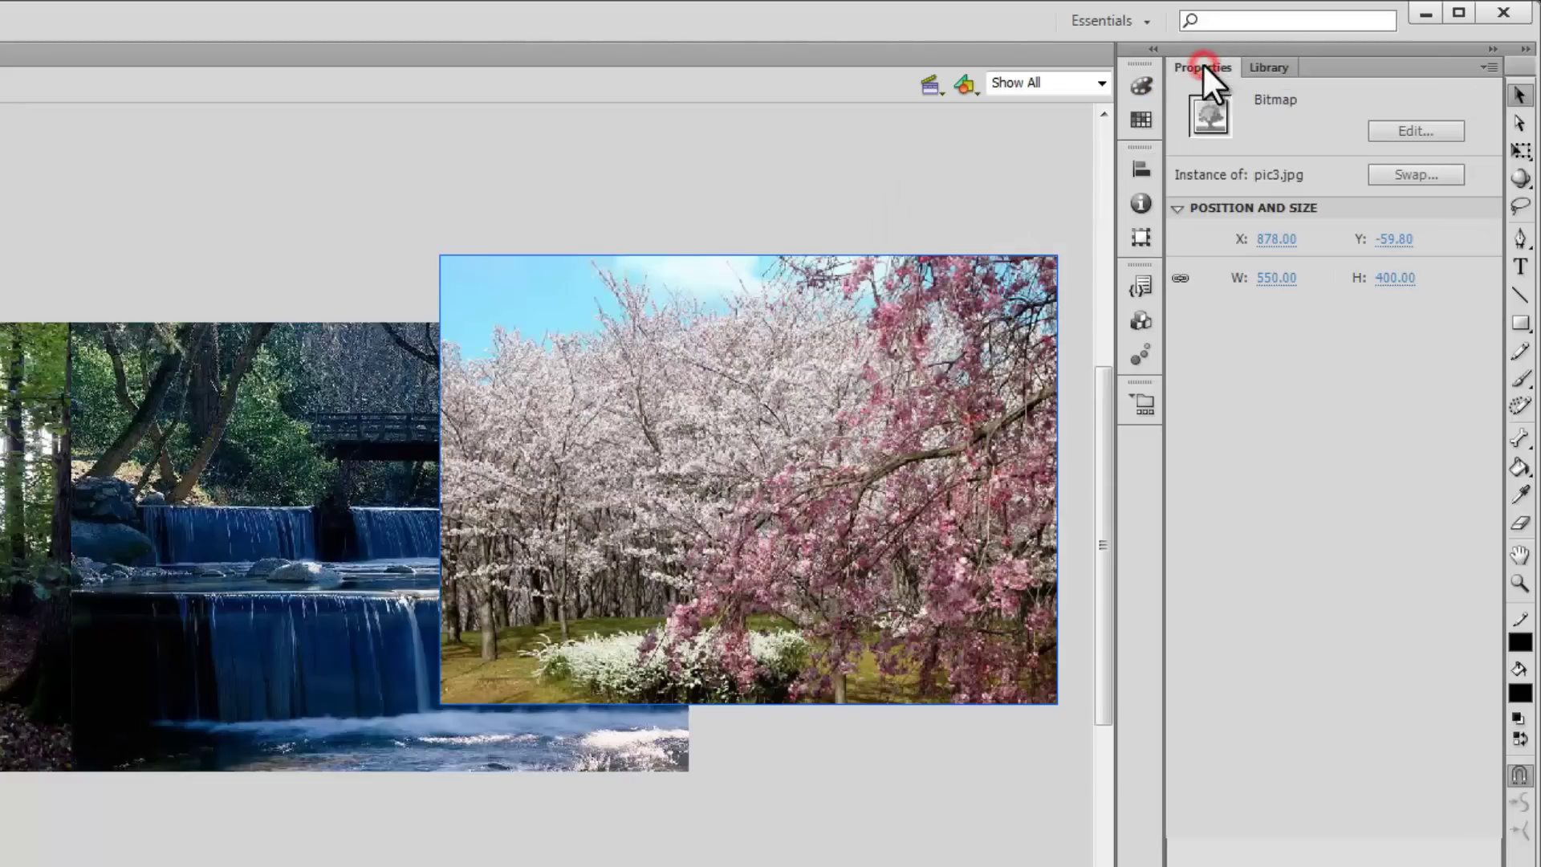
click(1277, 238)
text(11)
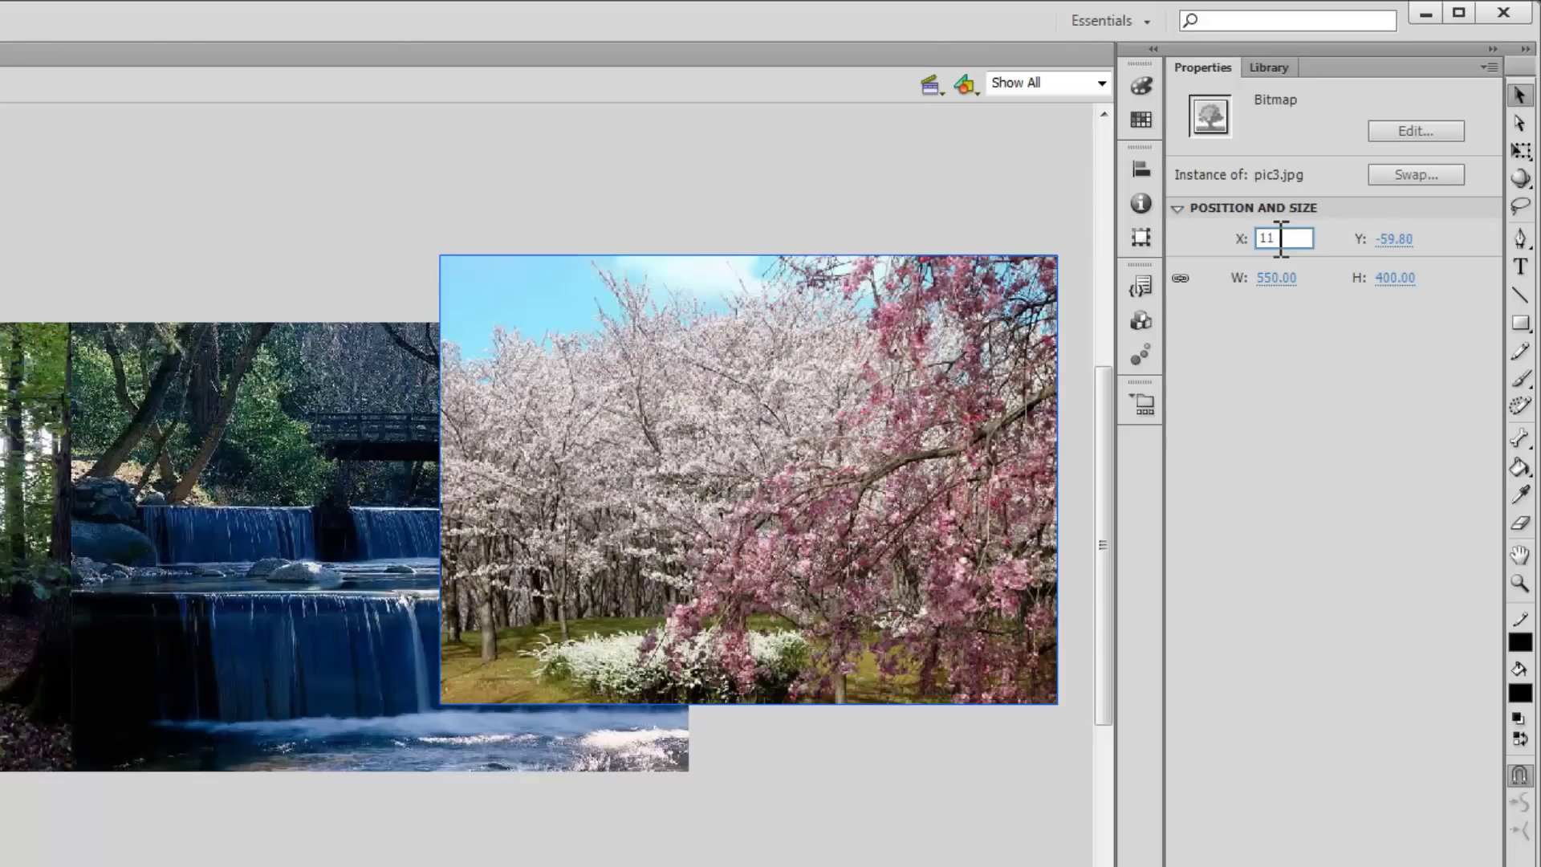
text(00)
key(Return)
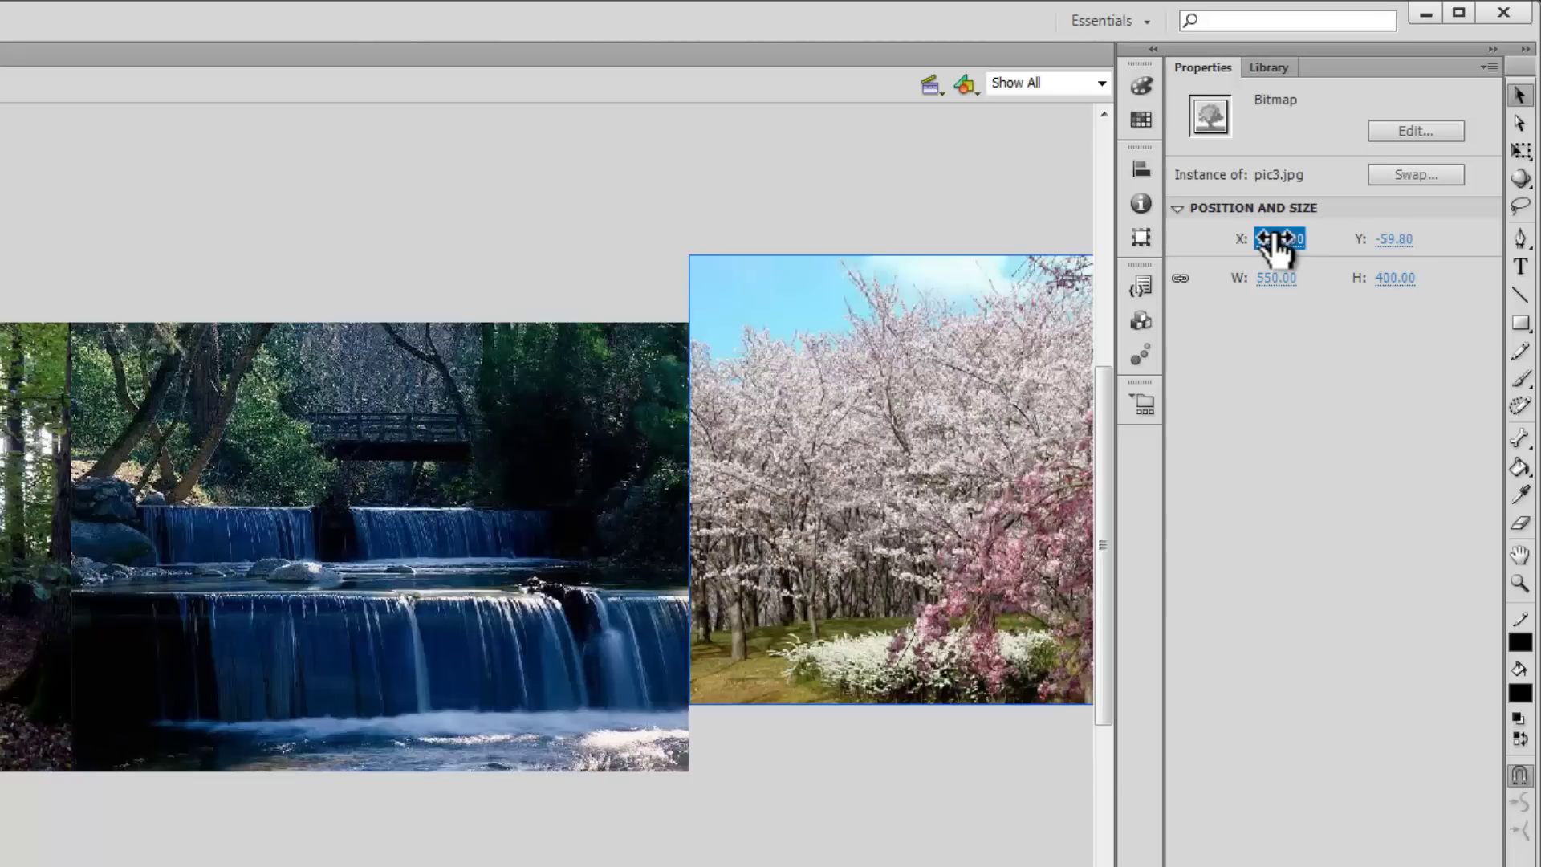
click(1402, 238)
text(0)
key(Return)
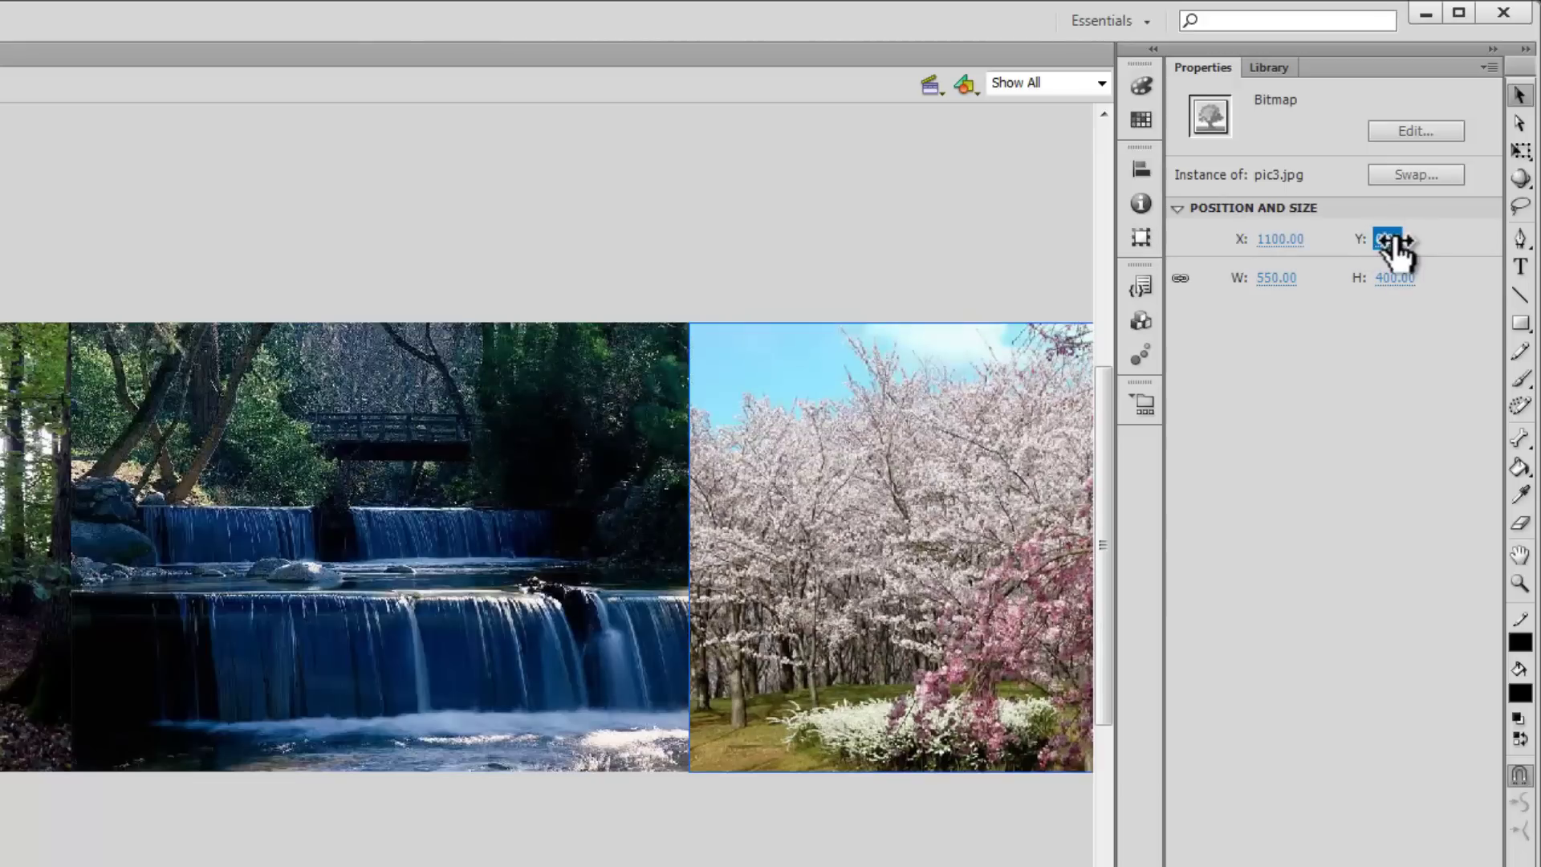
click(1103, 85)
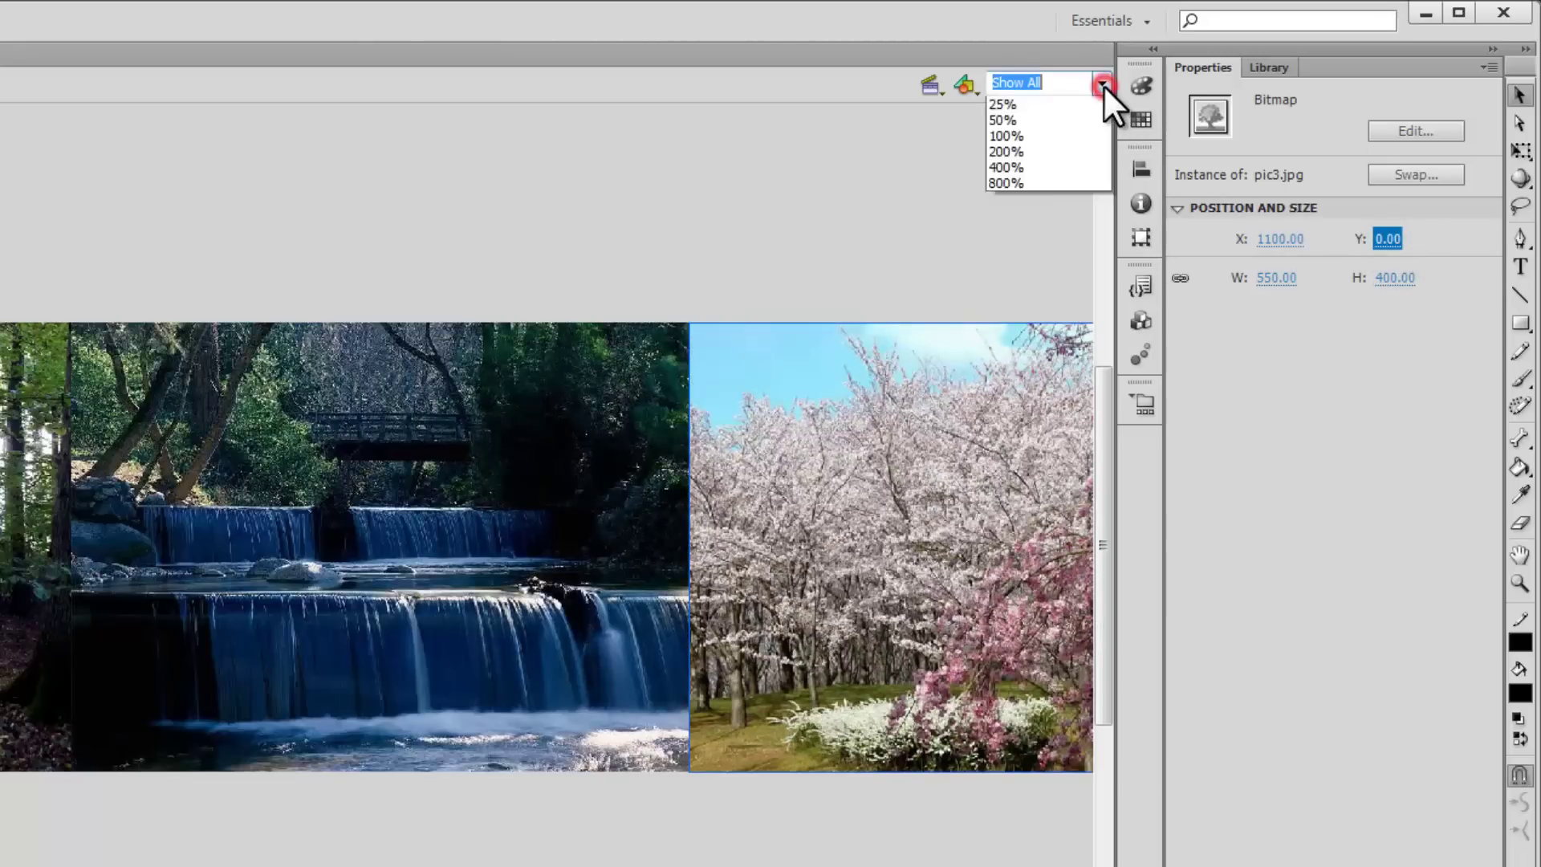
click(1080, 146)
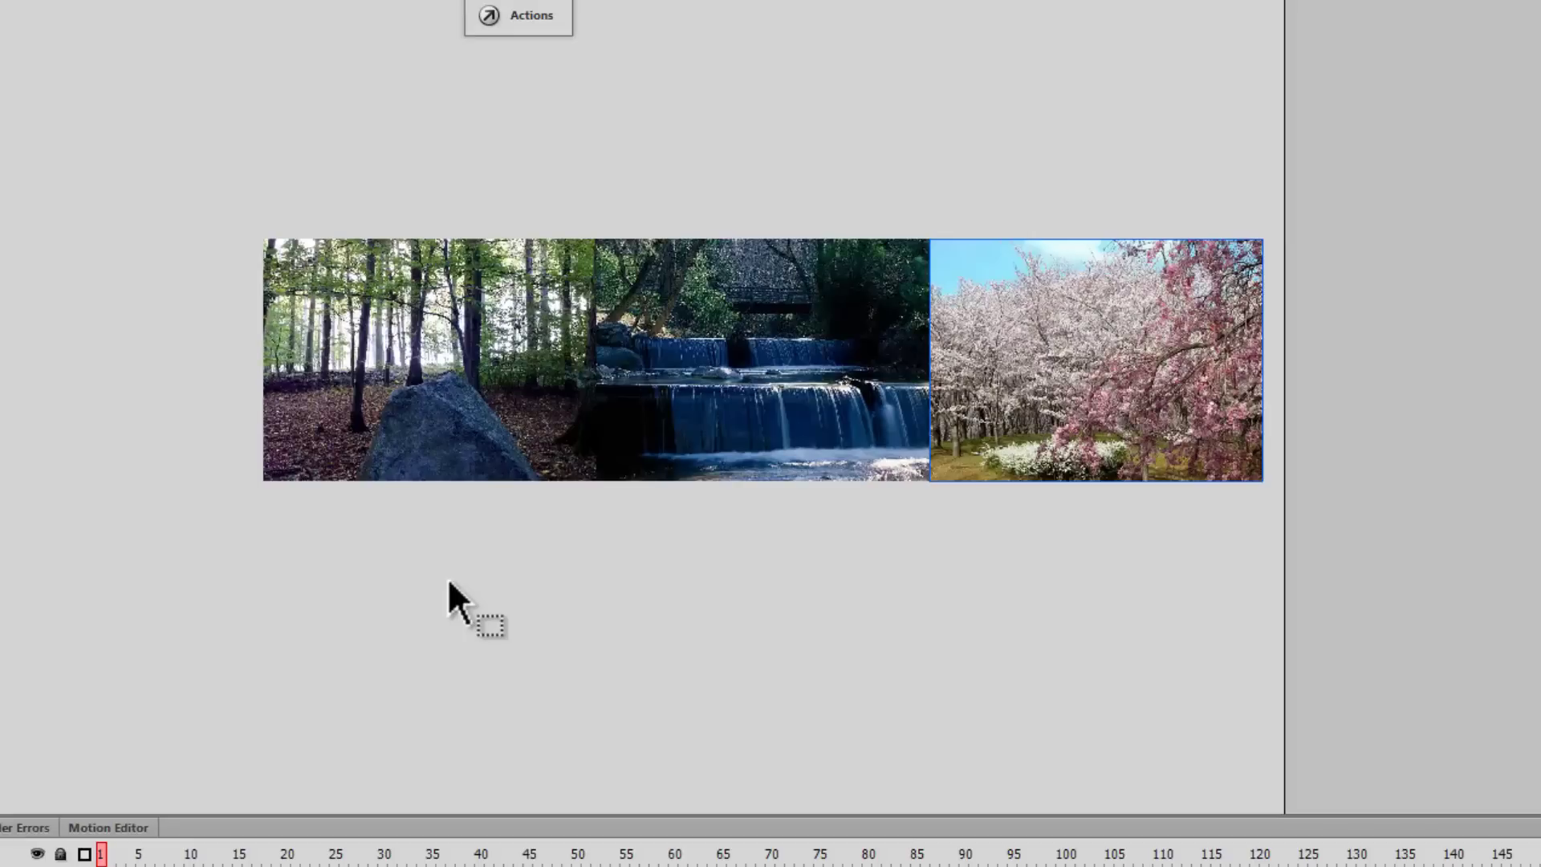
Convert the three photos into movie clip Symbol 1 and move the as3 layer above pics.
drag(208, 196, 1377, 583)
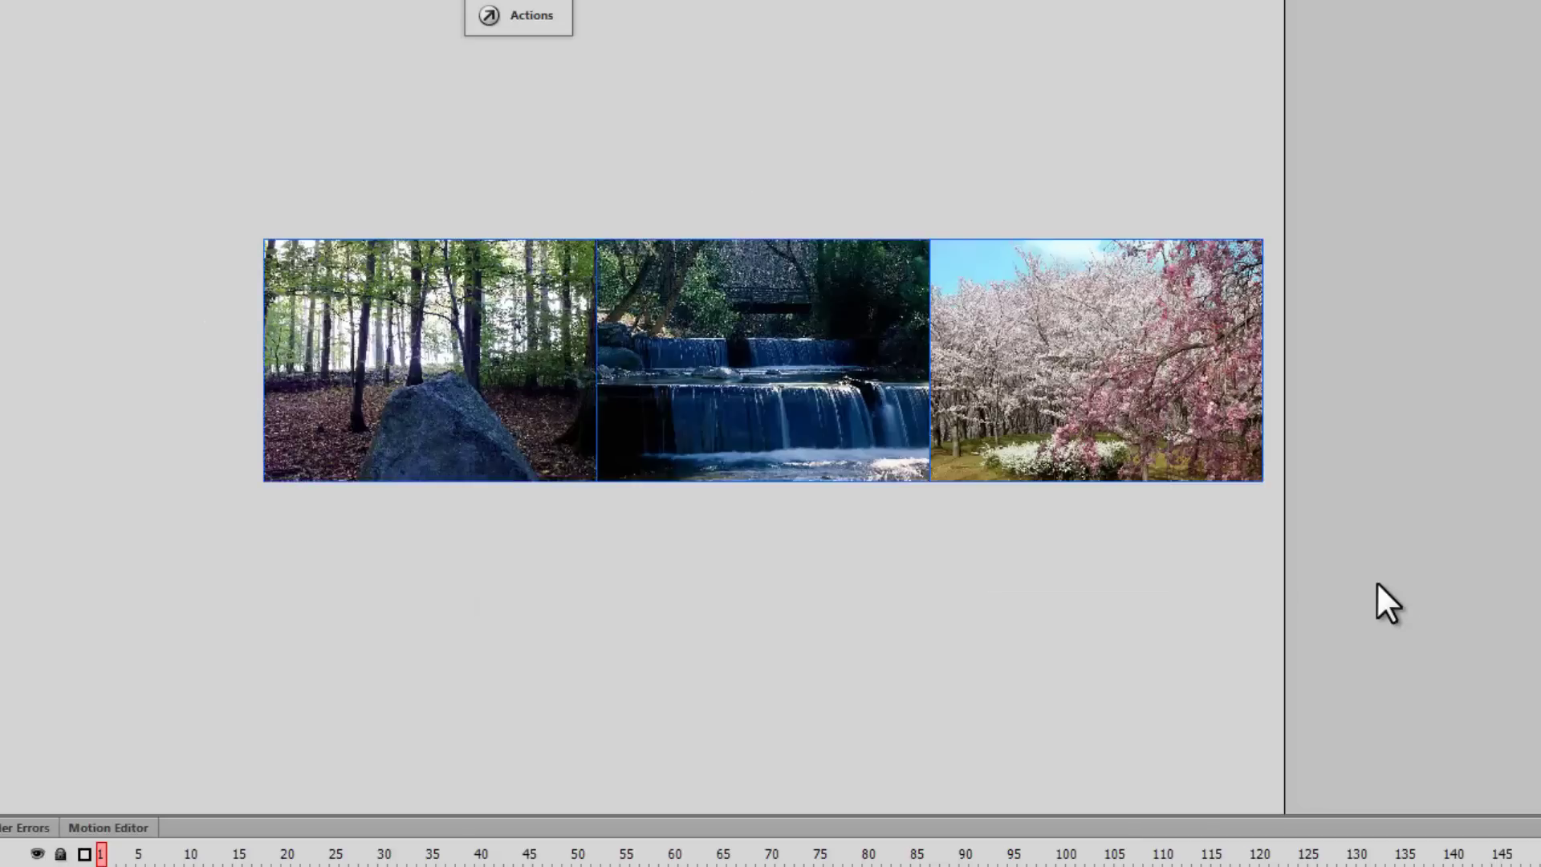
key(F8)
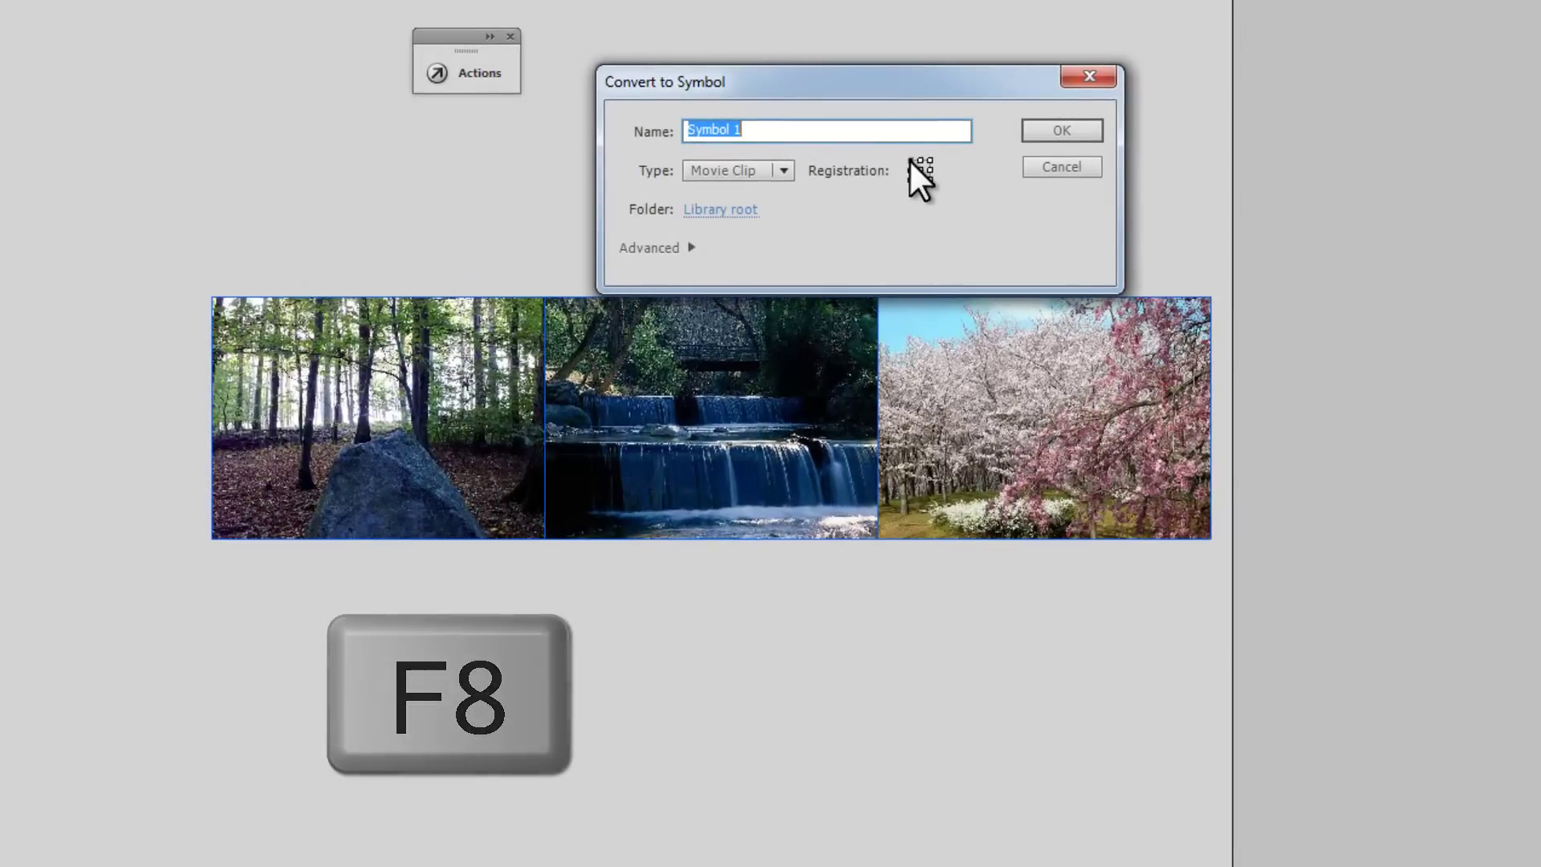
click(1037, 129)
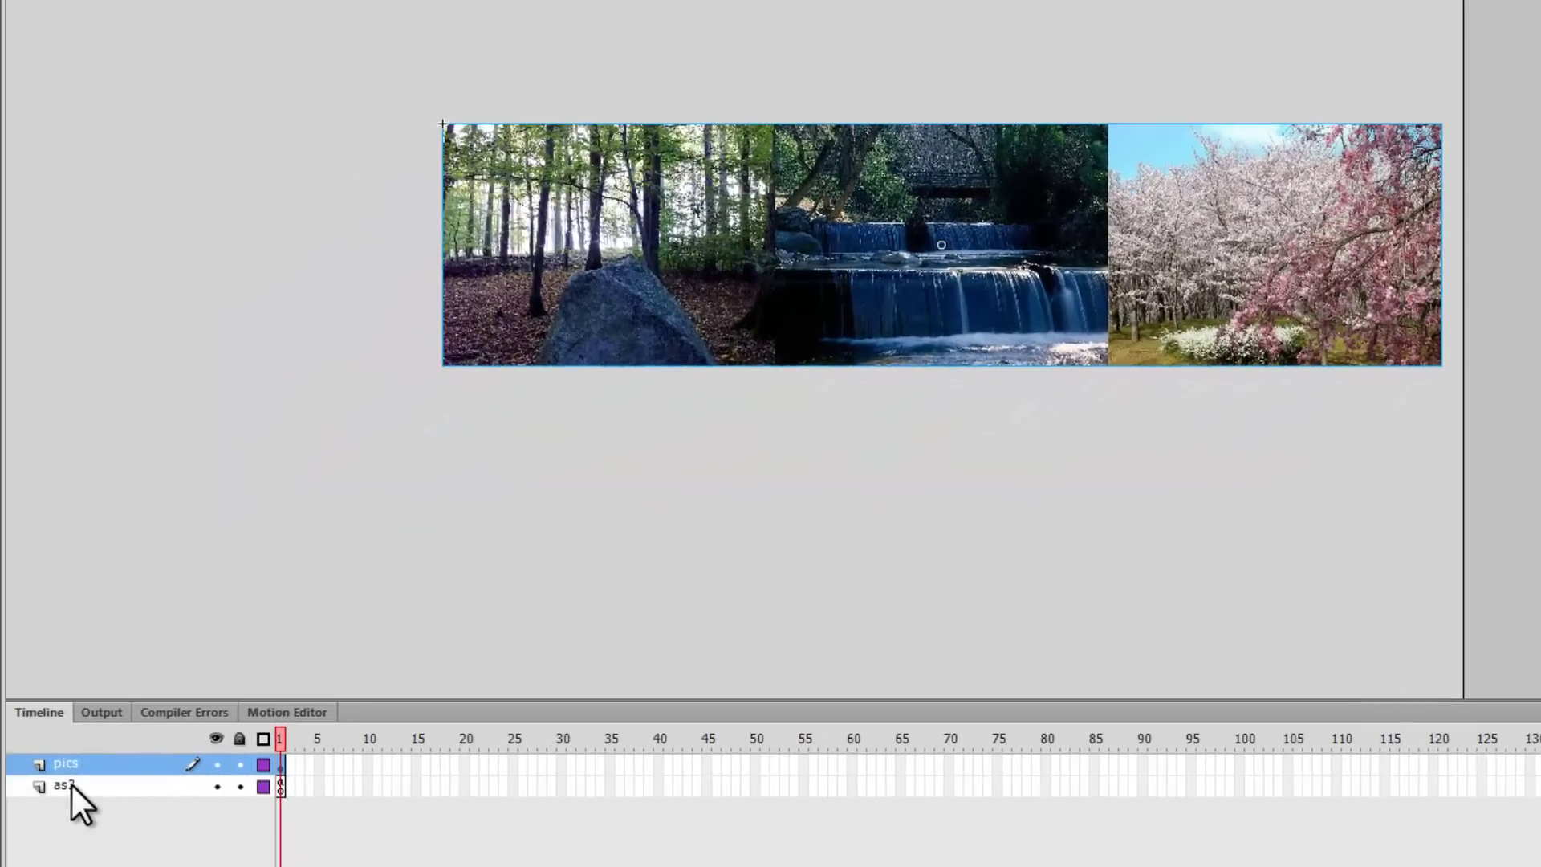
drag(71, 782, 71, 759)
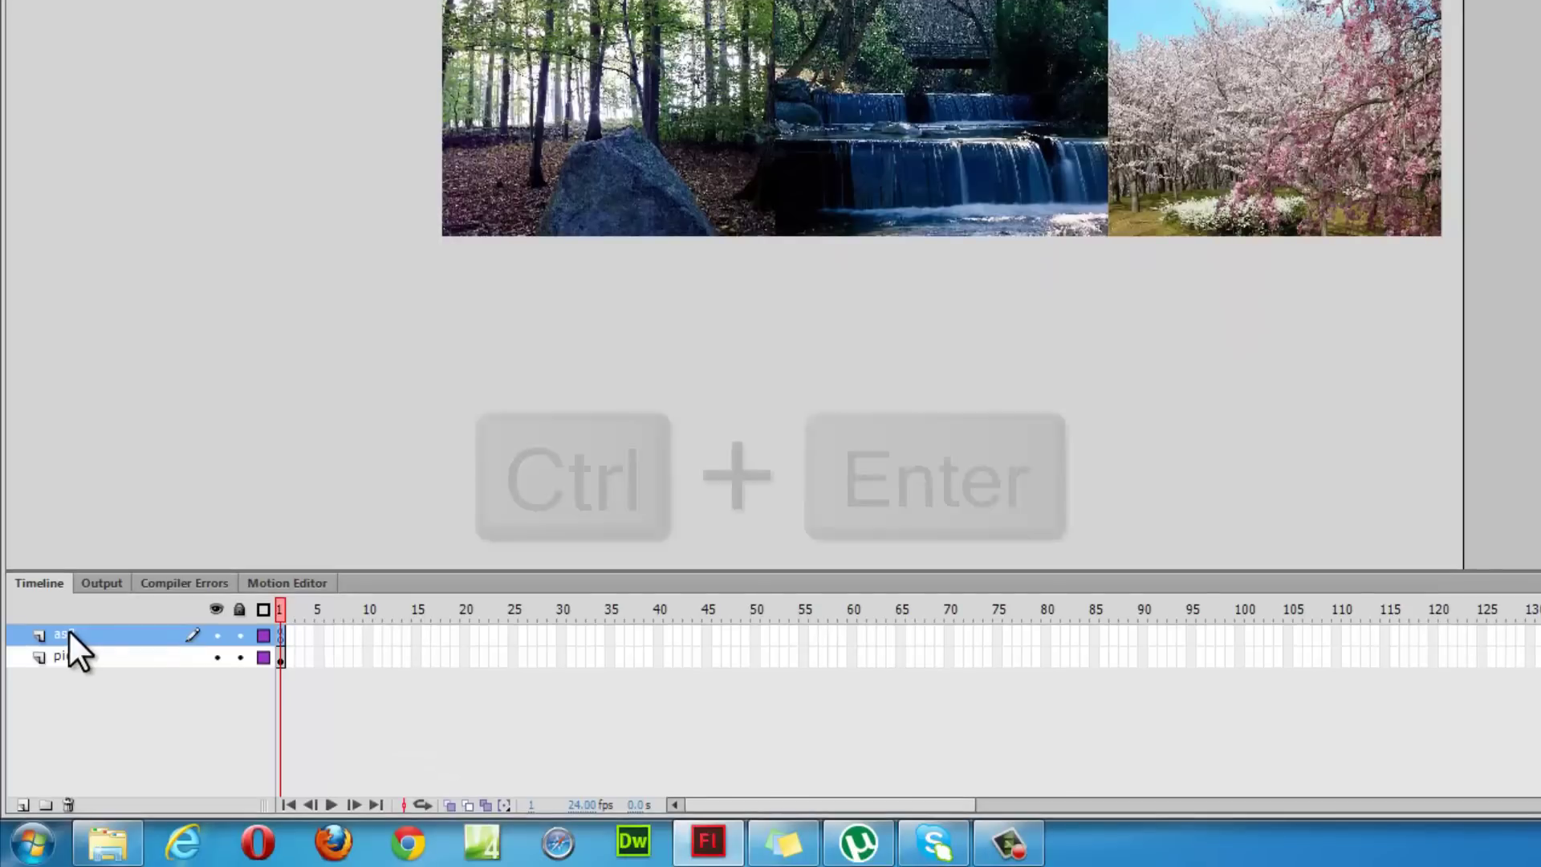
Test the movie, then give the photo-strip clip the instance name rotator.
key(ctrl+Return)
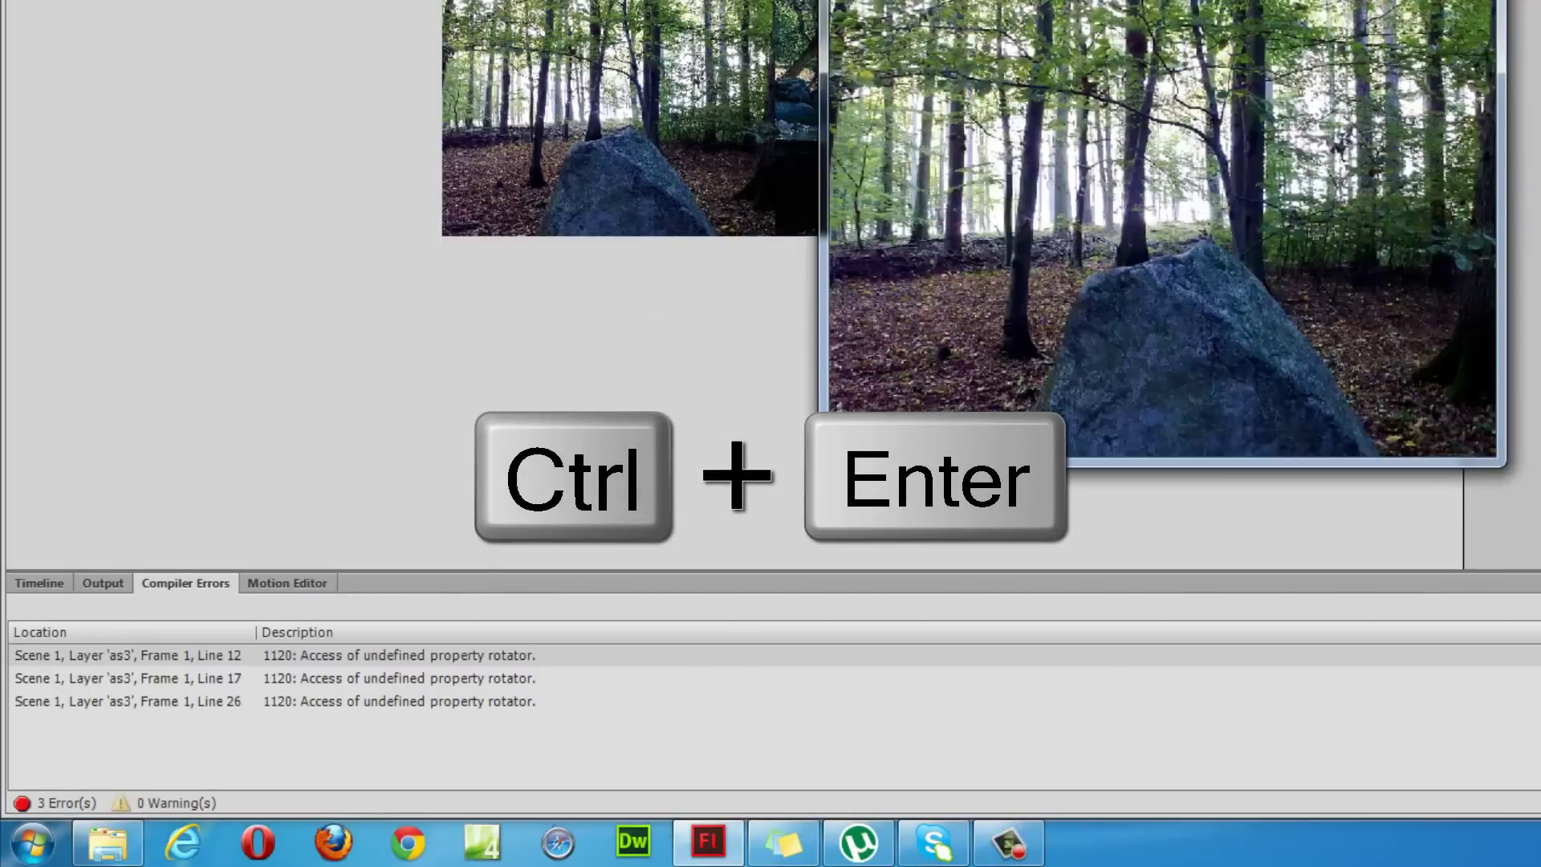
click(1483, 3)
click(855, 108)
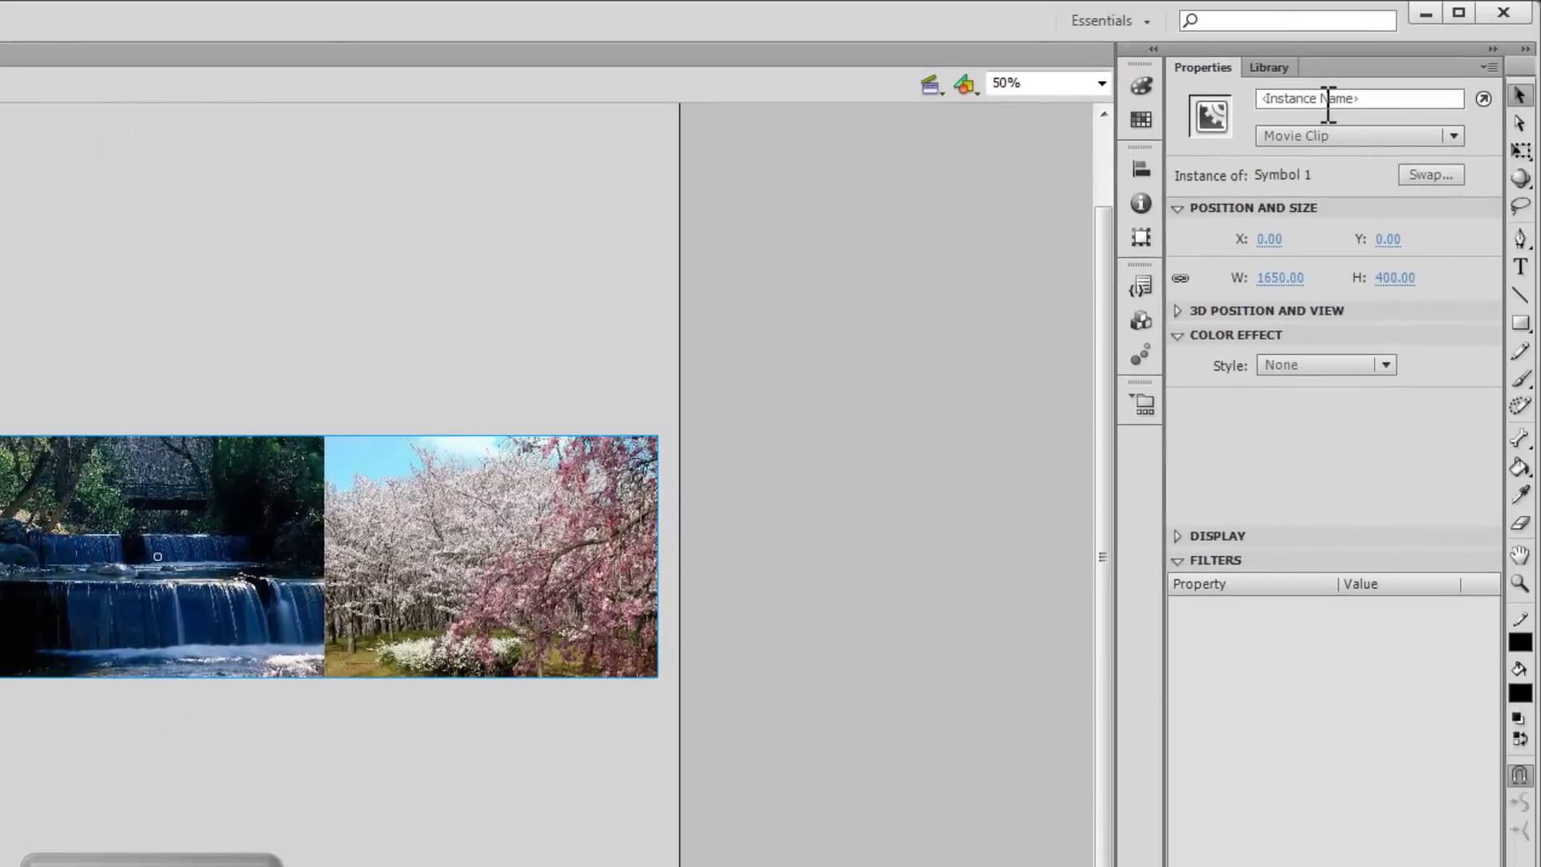
click(1322, 98)
text(rot)
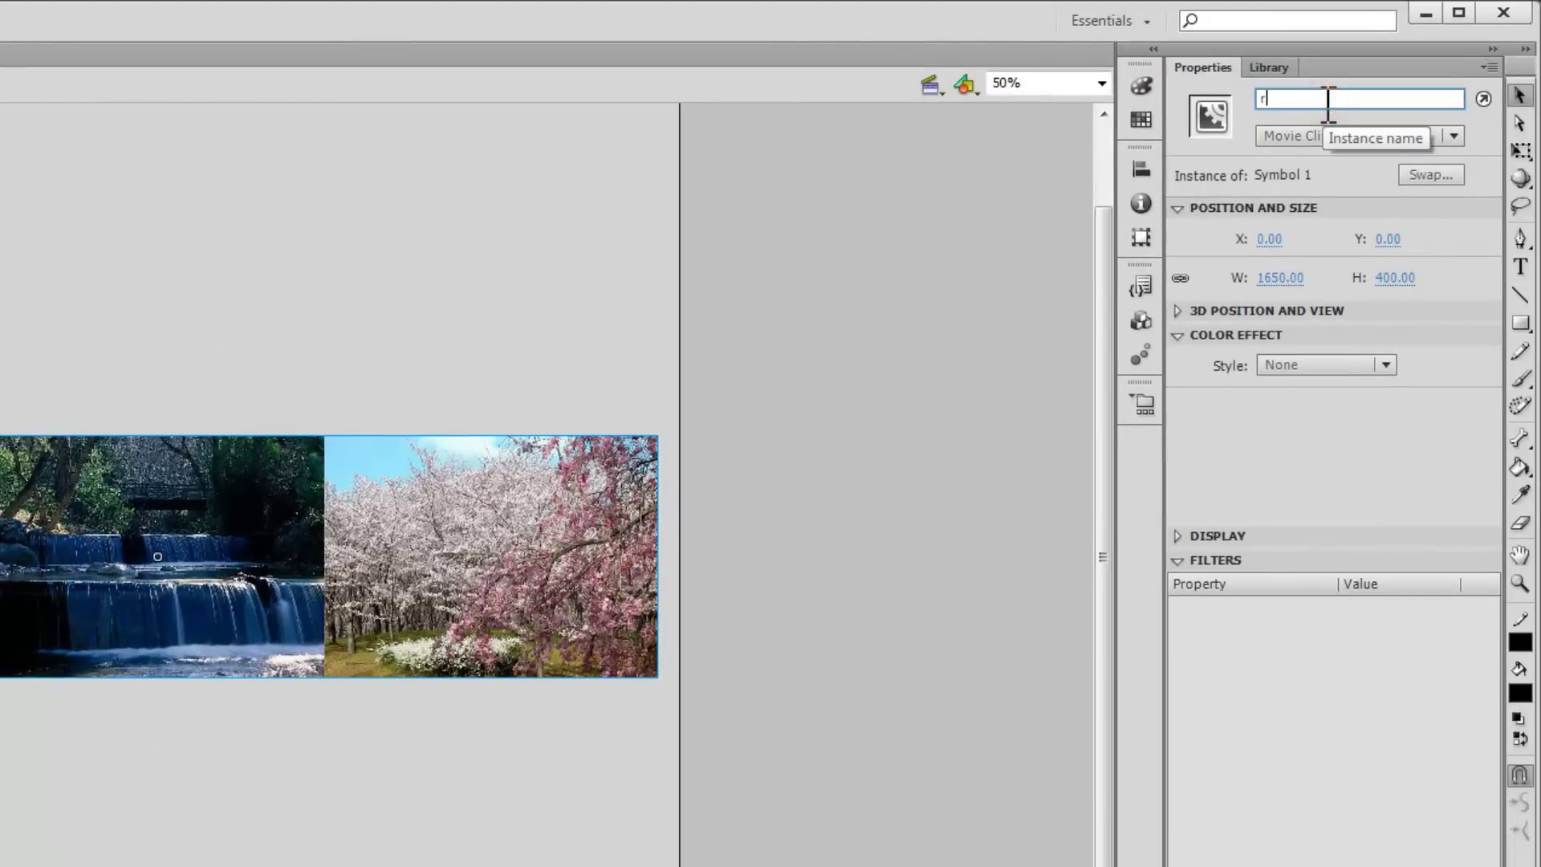
text(ator)
Re-test the movie to confirm the photos now slide, then open the Actions panel.
key(ctrl+Return)
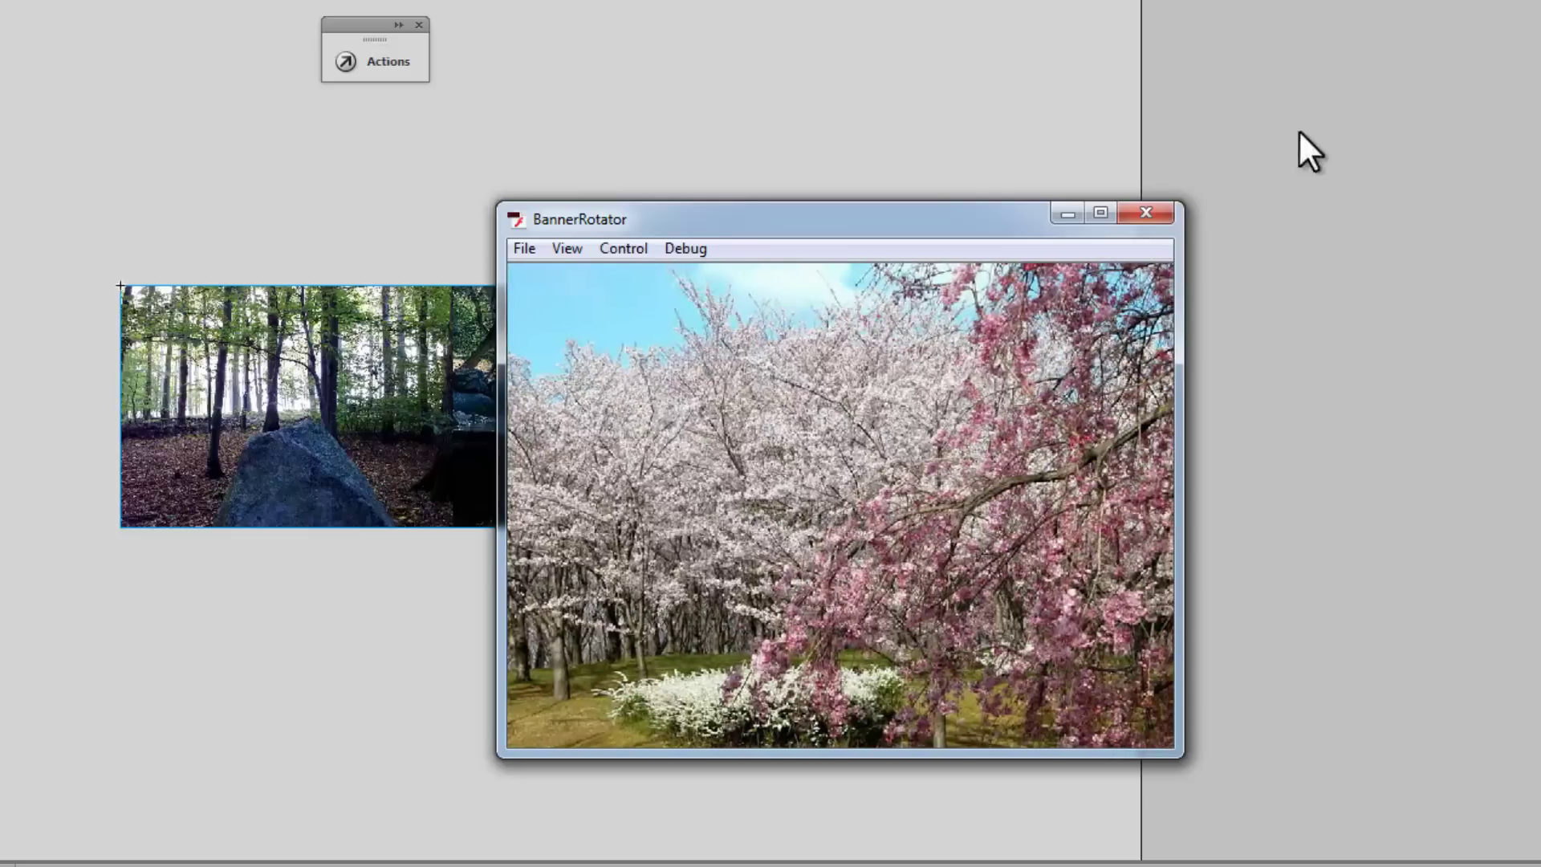
click(1146, 213)
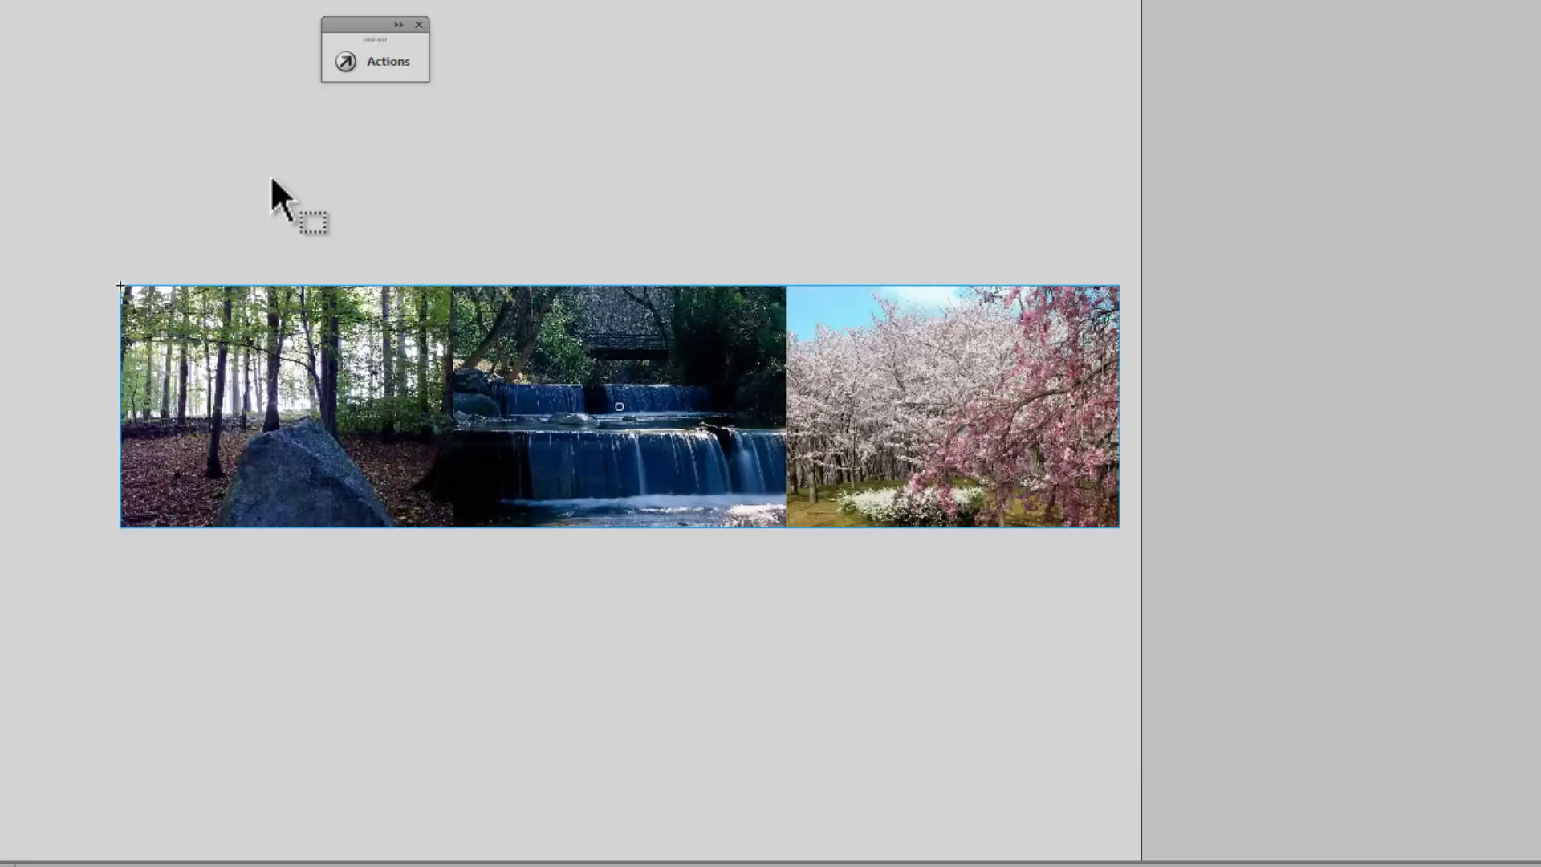
click(369, 64)
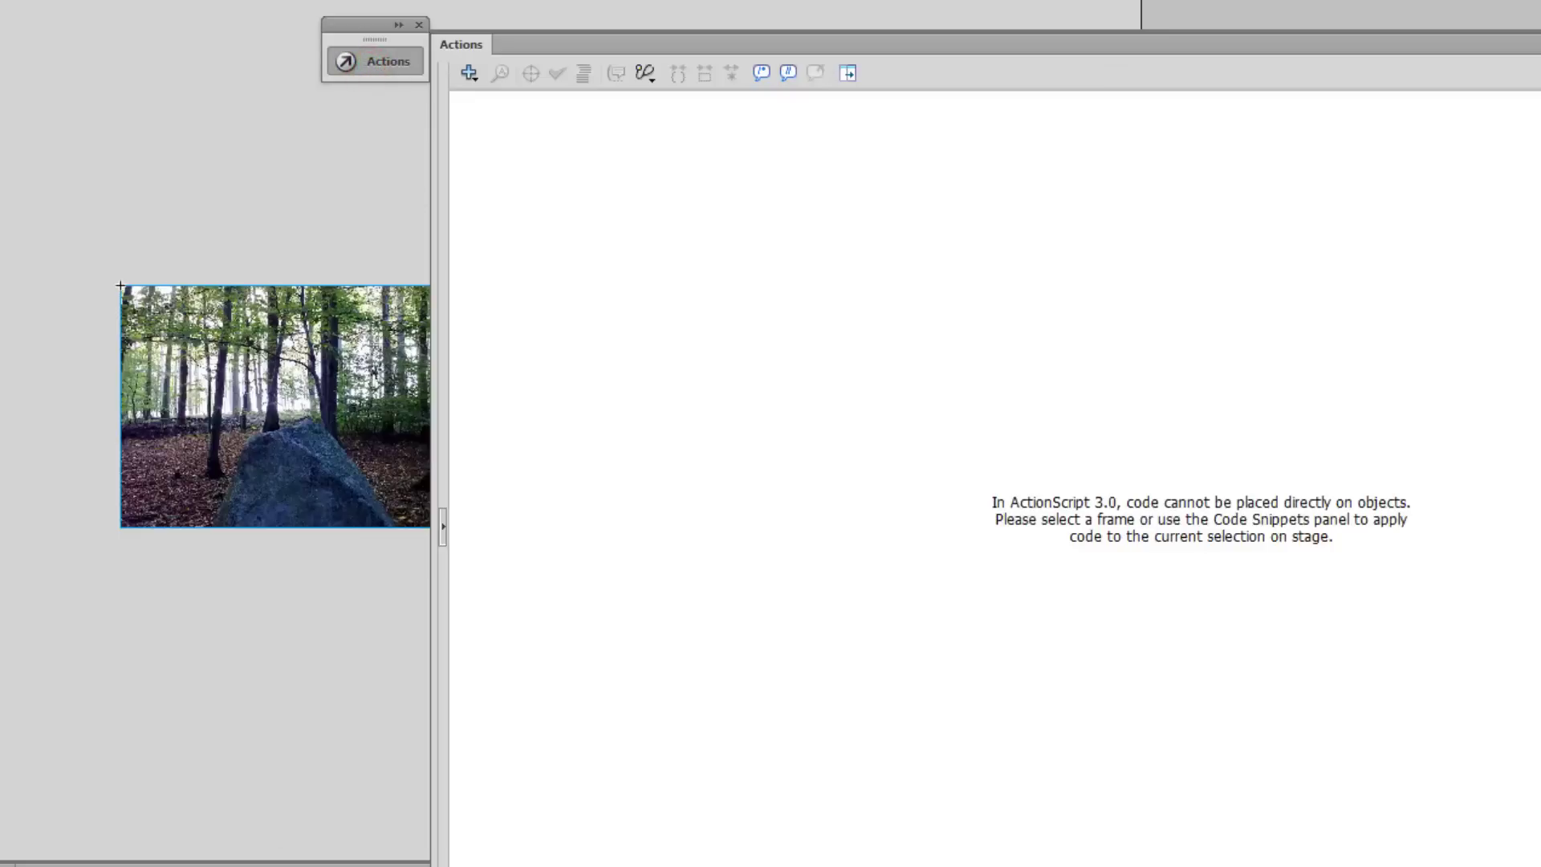
Deselect the photo to show the frame's script, then highlight counter2's -550 and the 3000 ms delay.
click(230, 8)
click(375, 60)
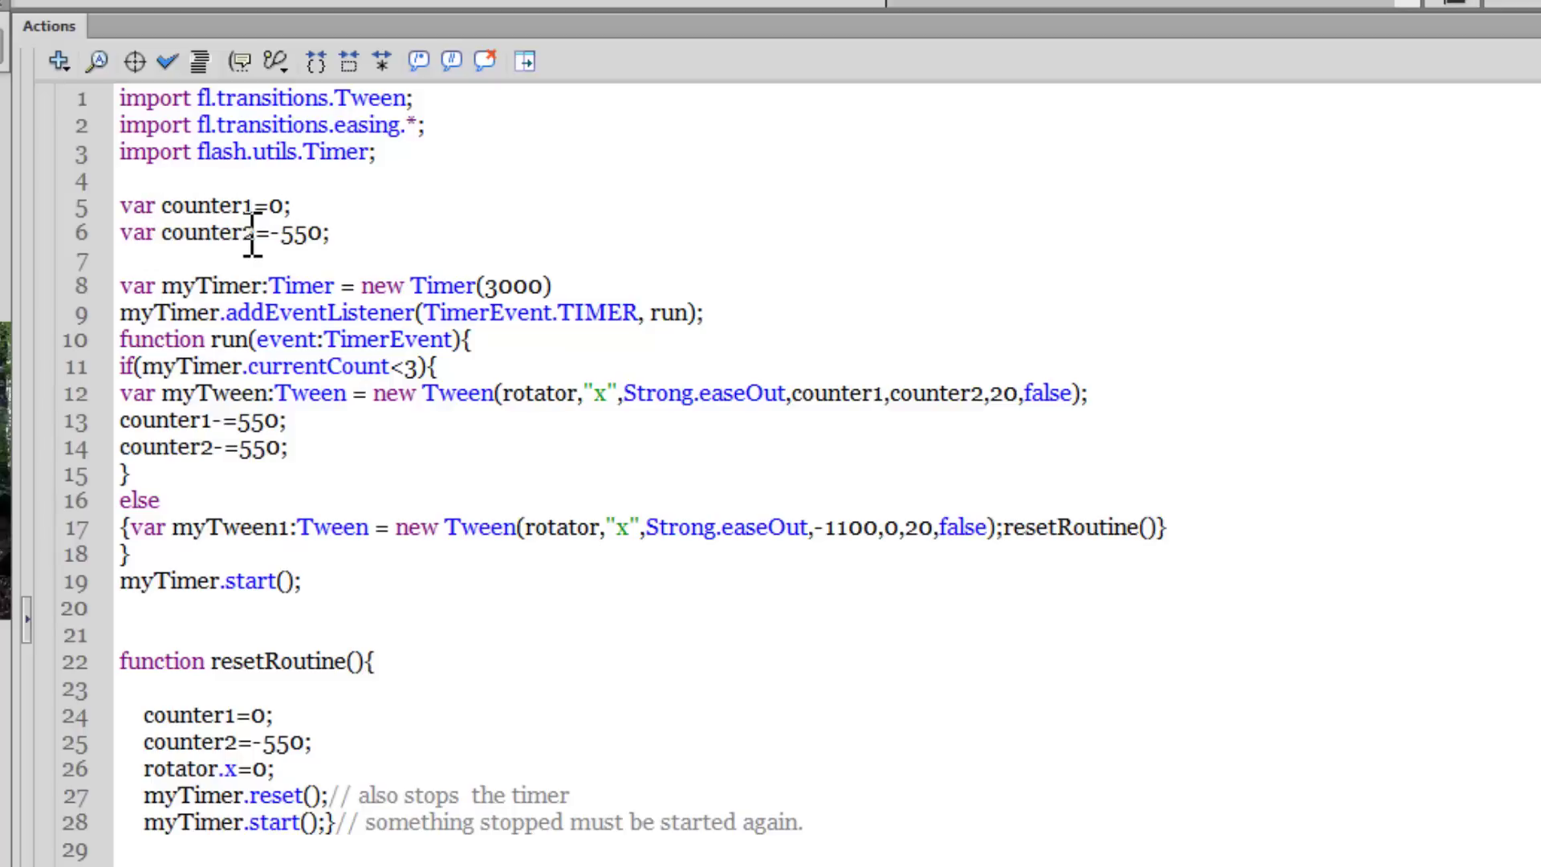
drag(271, 233, 328, 233)
click(333, 232)
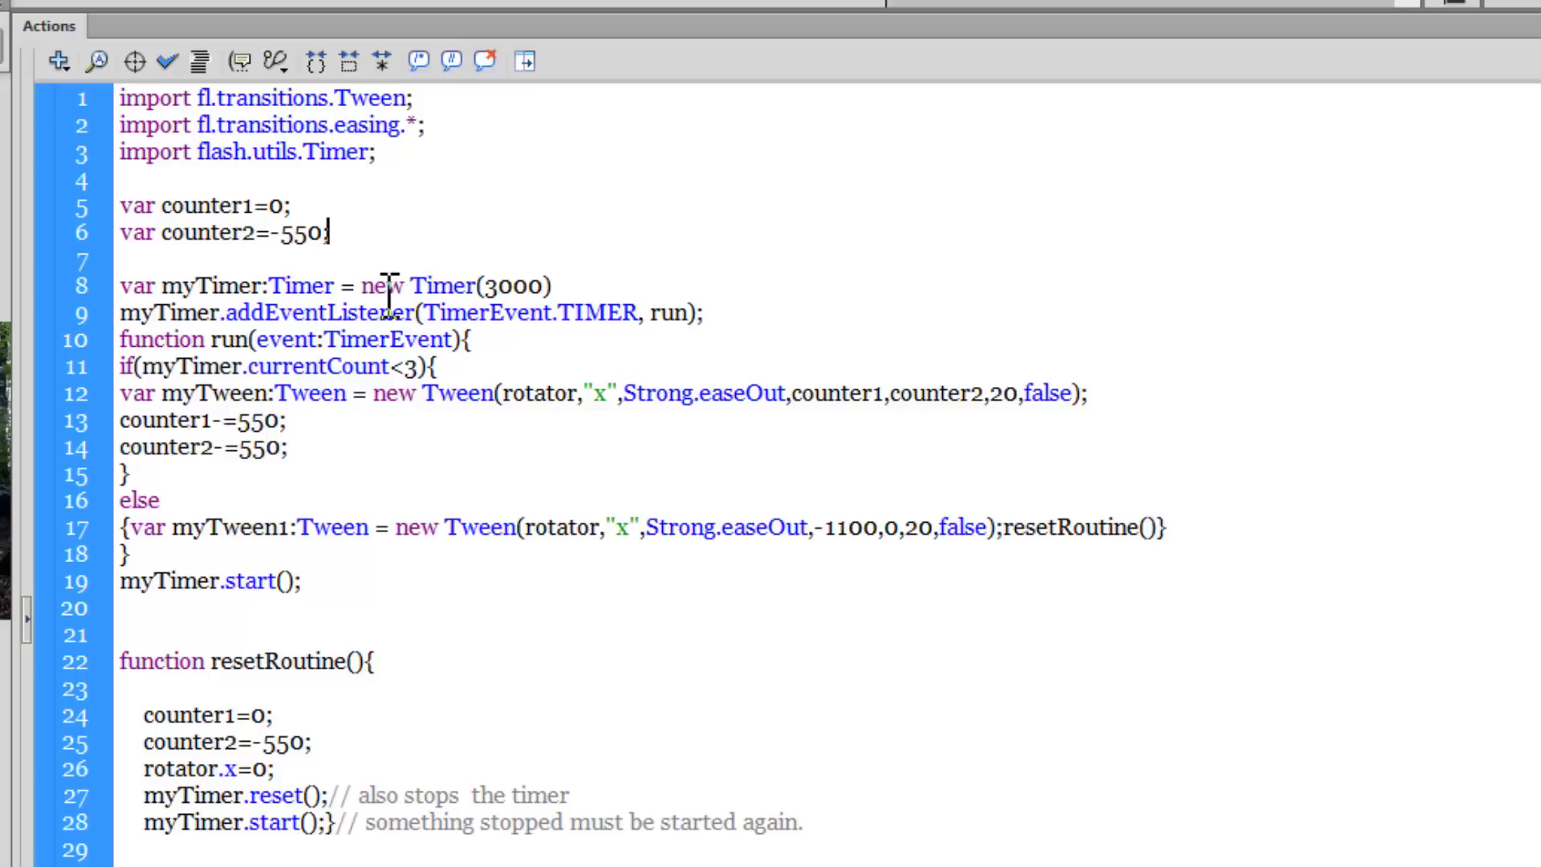
double_click(515, 286)
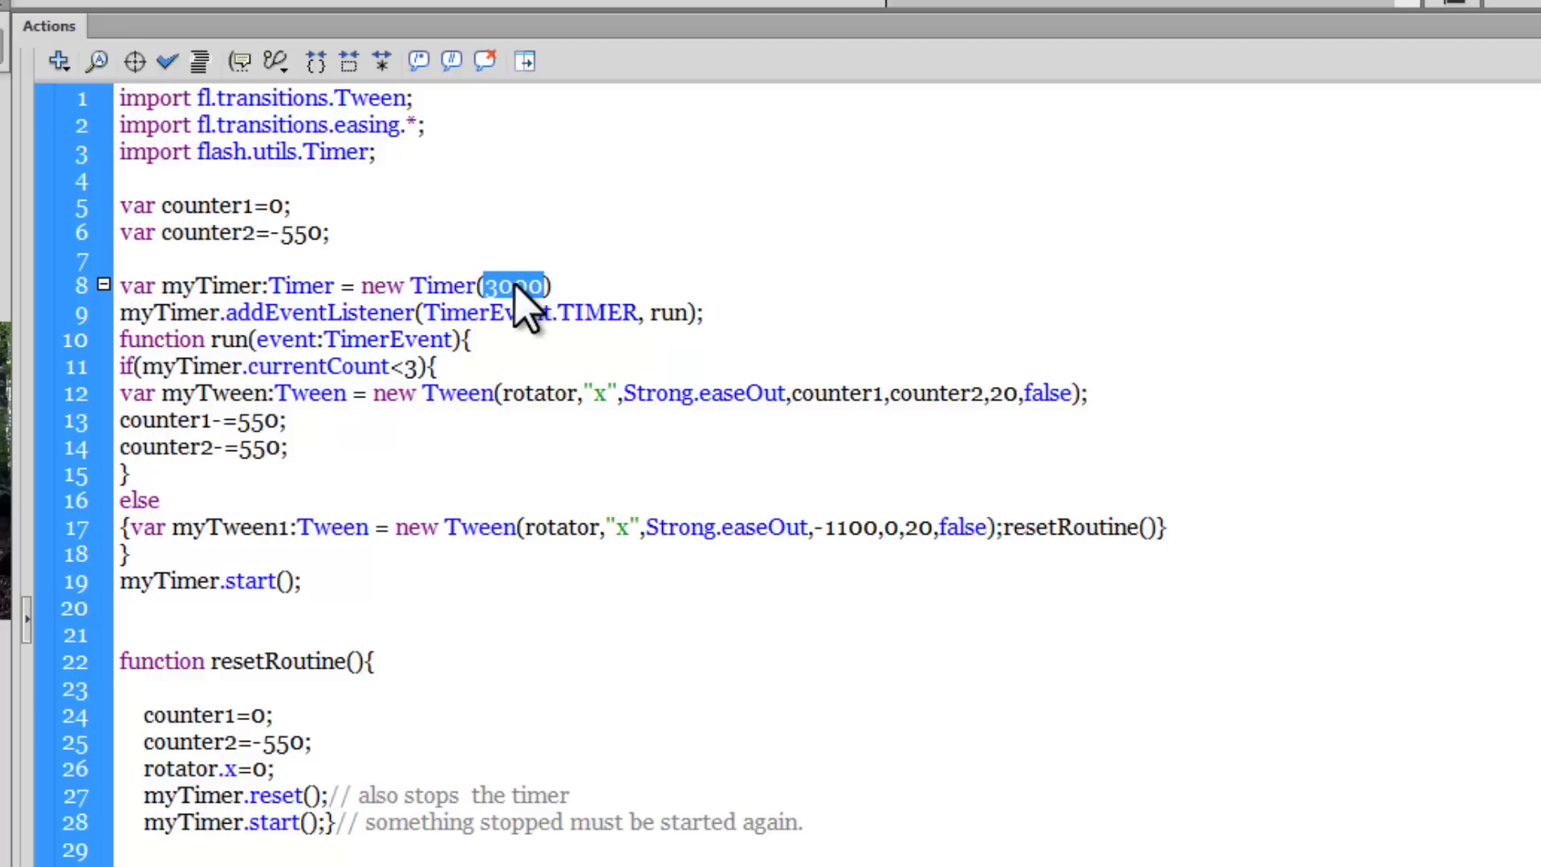
Add the comment '// tires every 3 seconds' after Timer(3000) on line 8 and test-play the movie.
click(562, 287)
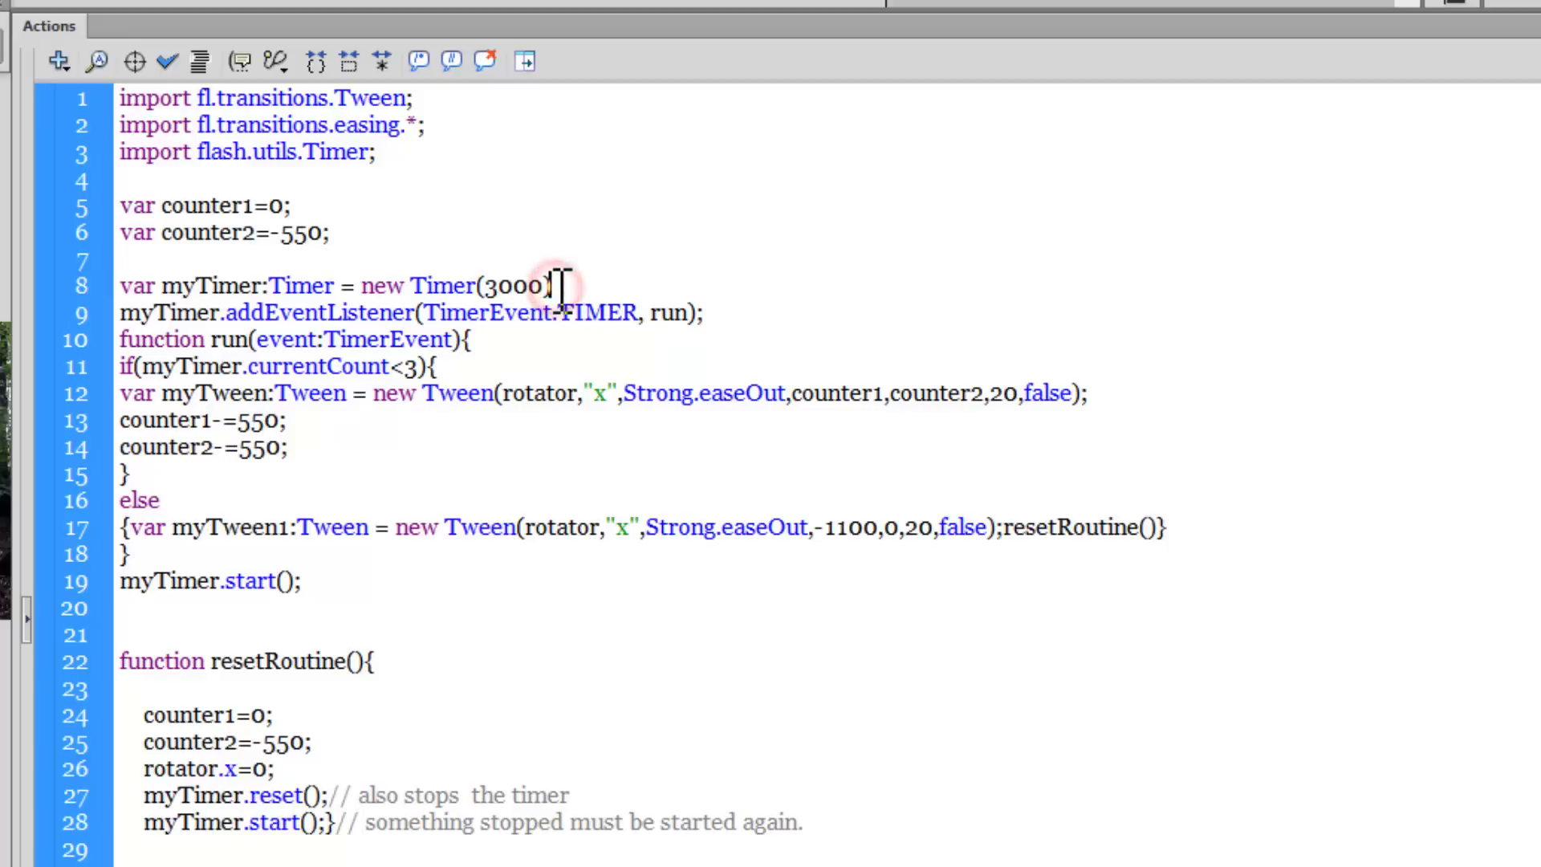
text(// t)
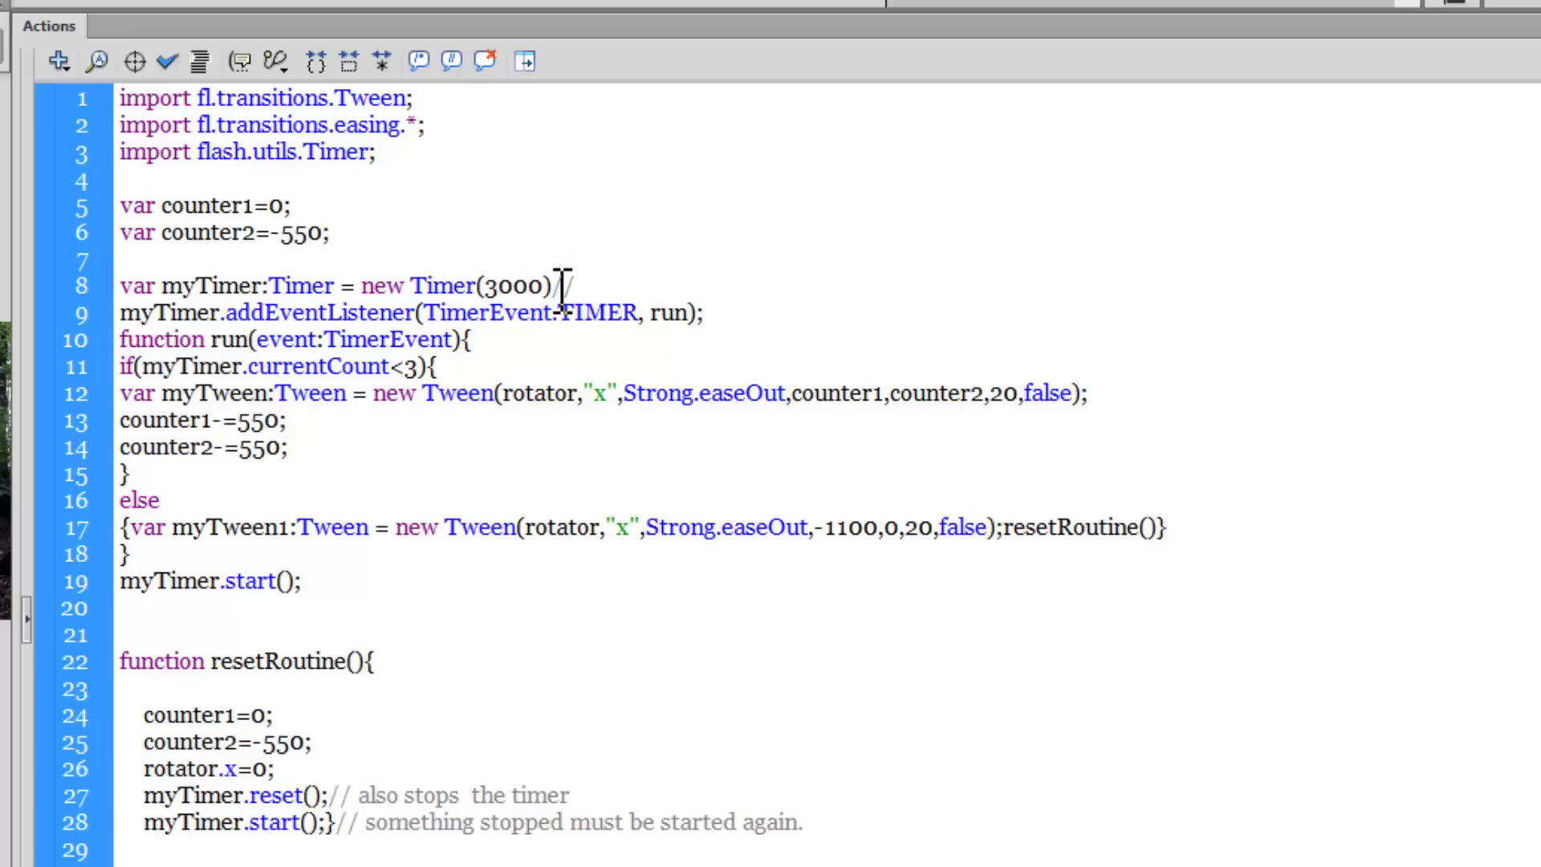
text(ires every 3 se)
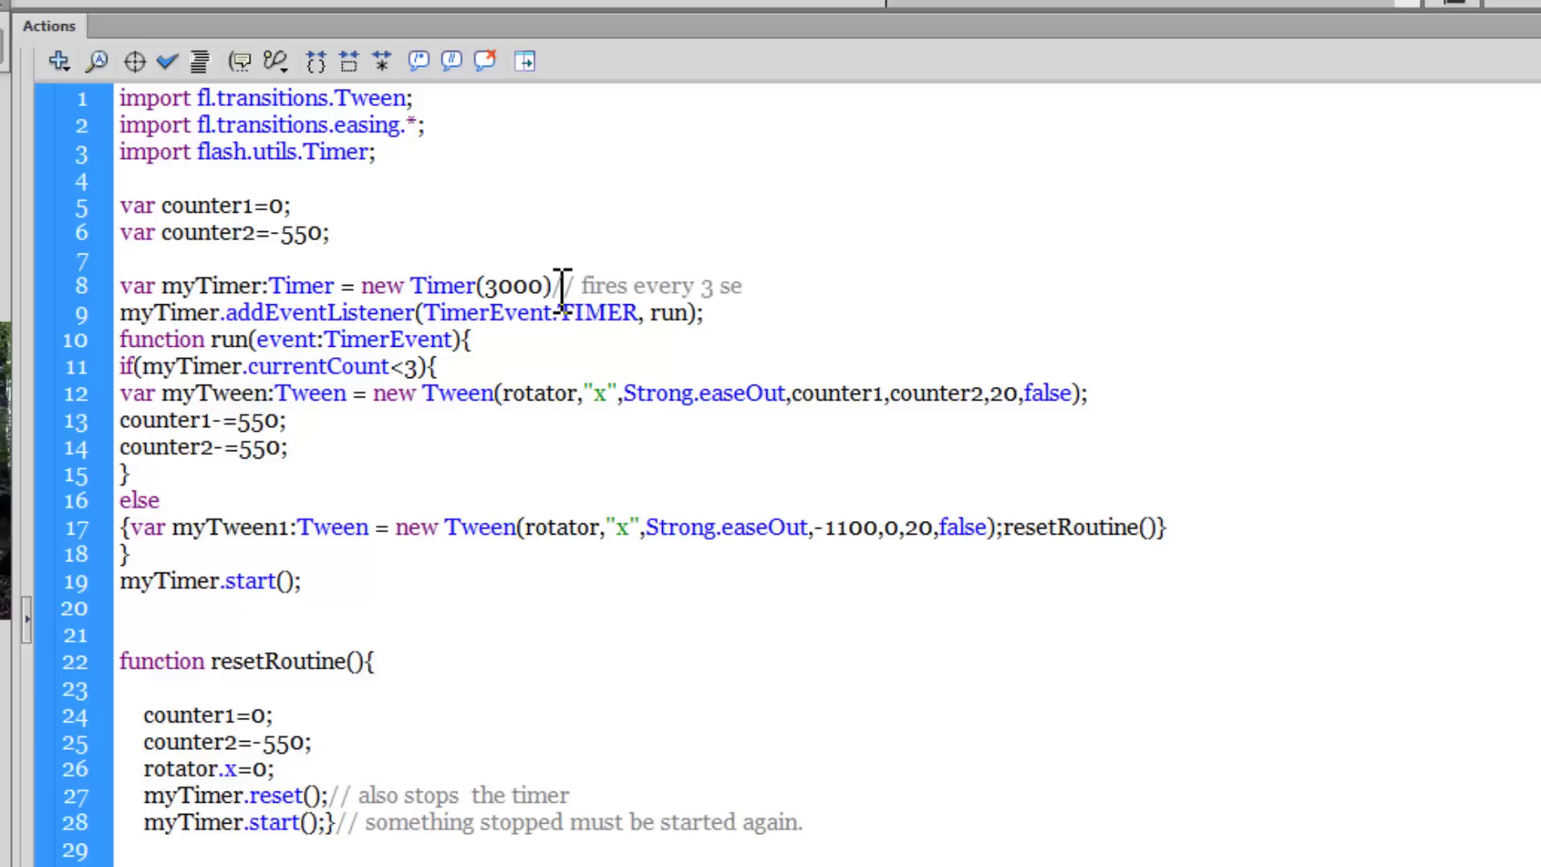
text(conds)
key(ctrl+Return)
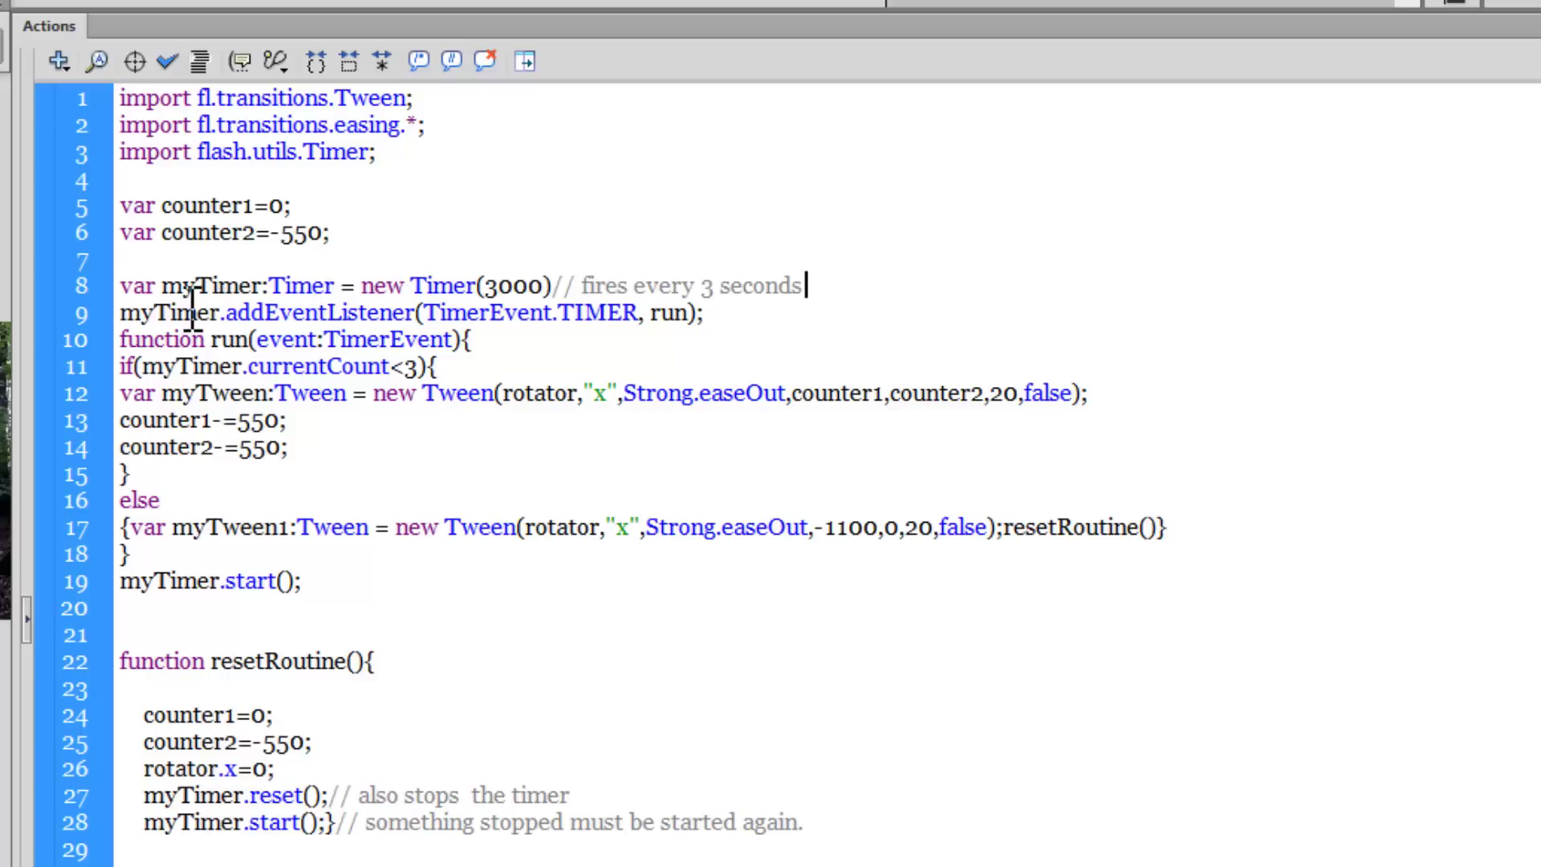
Highlight TimerEvent, TIMER and the run function in line 9's event listener.
click(495, 307)
double_click(494, 306)
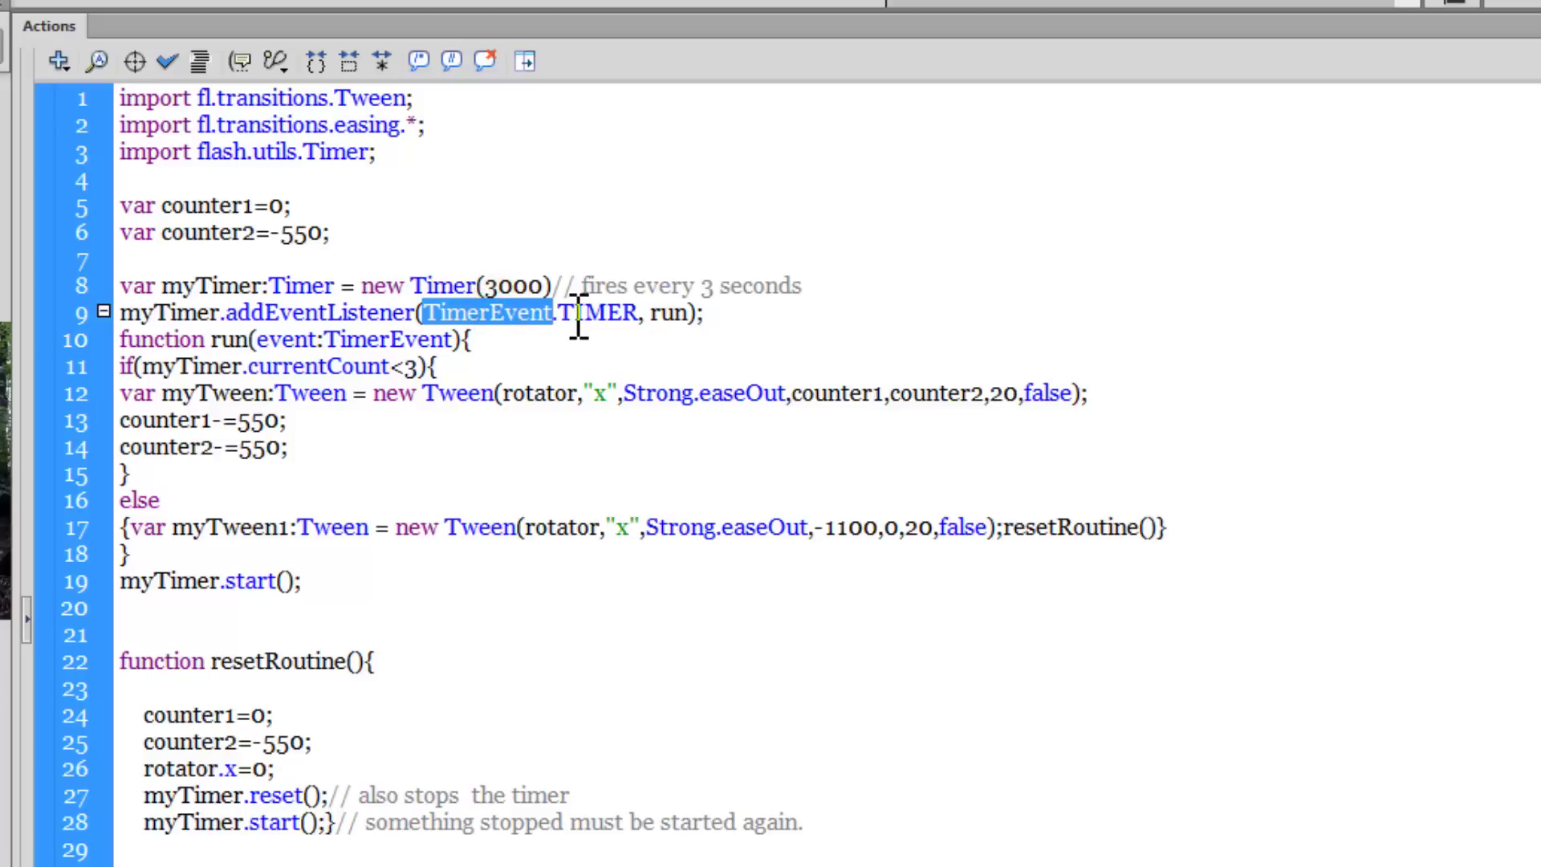
double_click(577, 313)
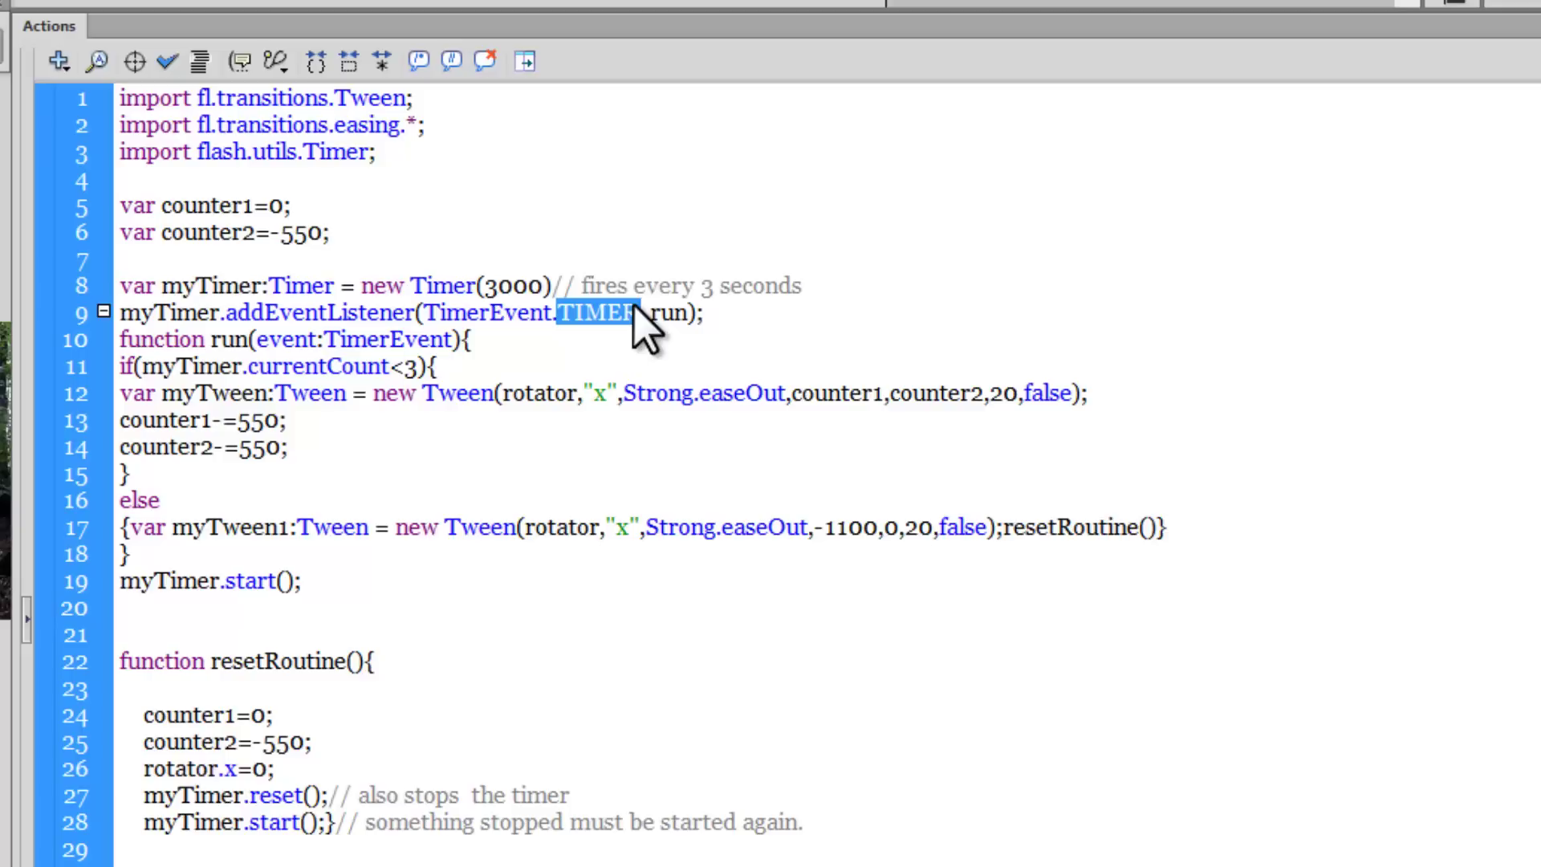
click(670, 307)
double_click(675, 311)
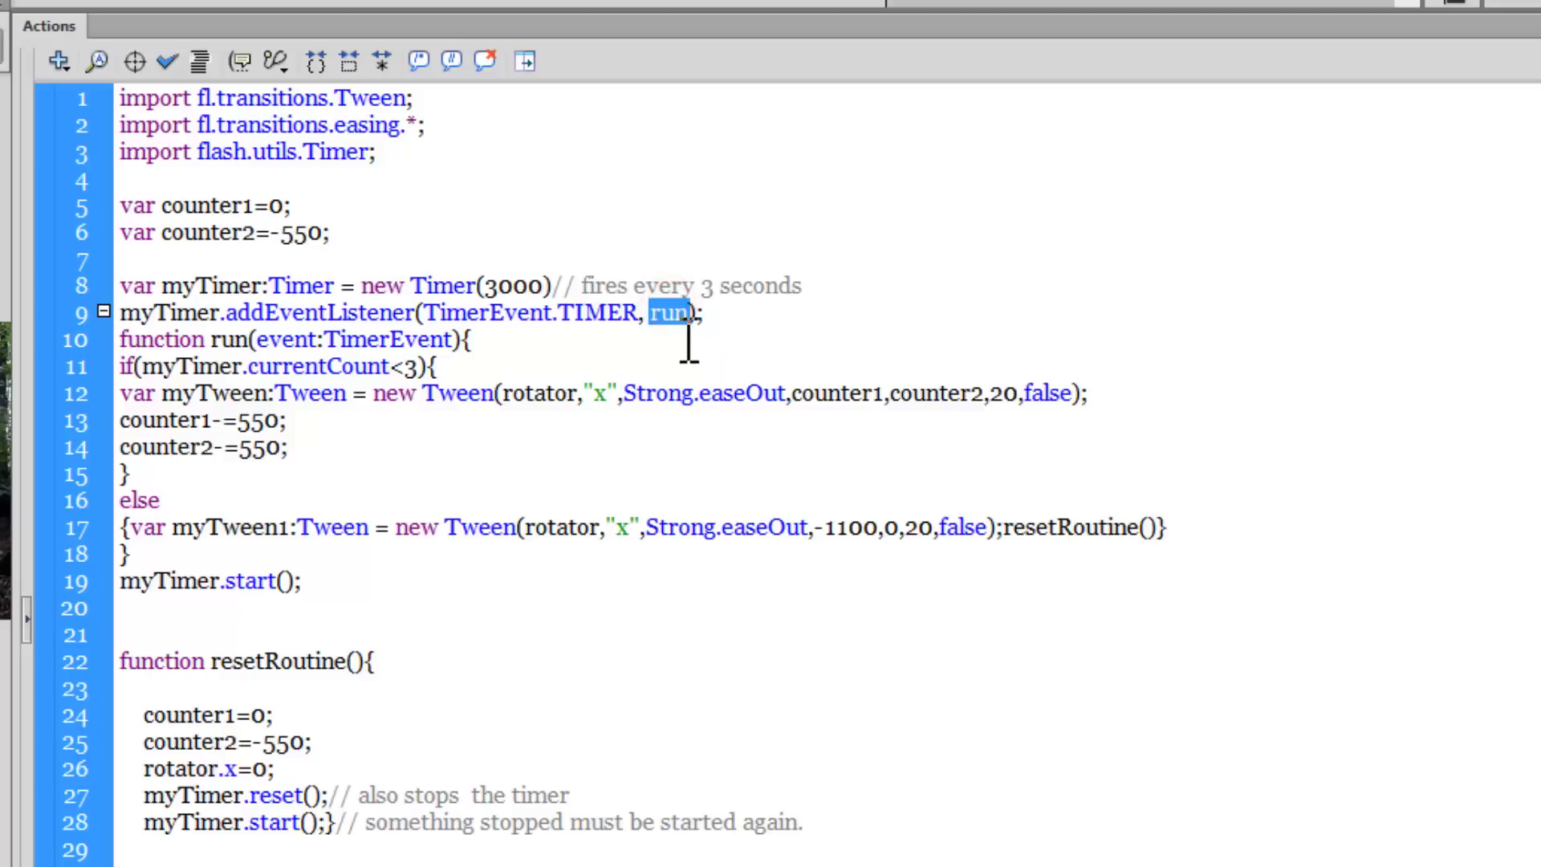
click(680, 328)
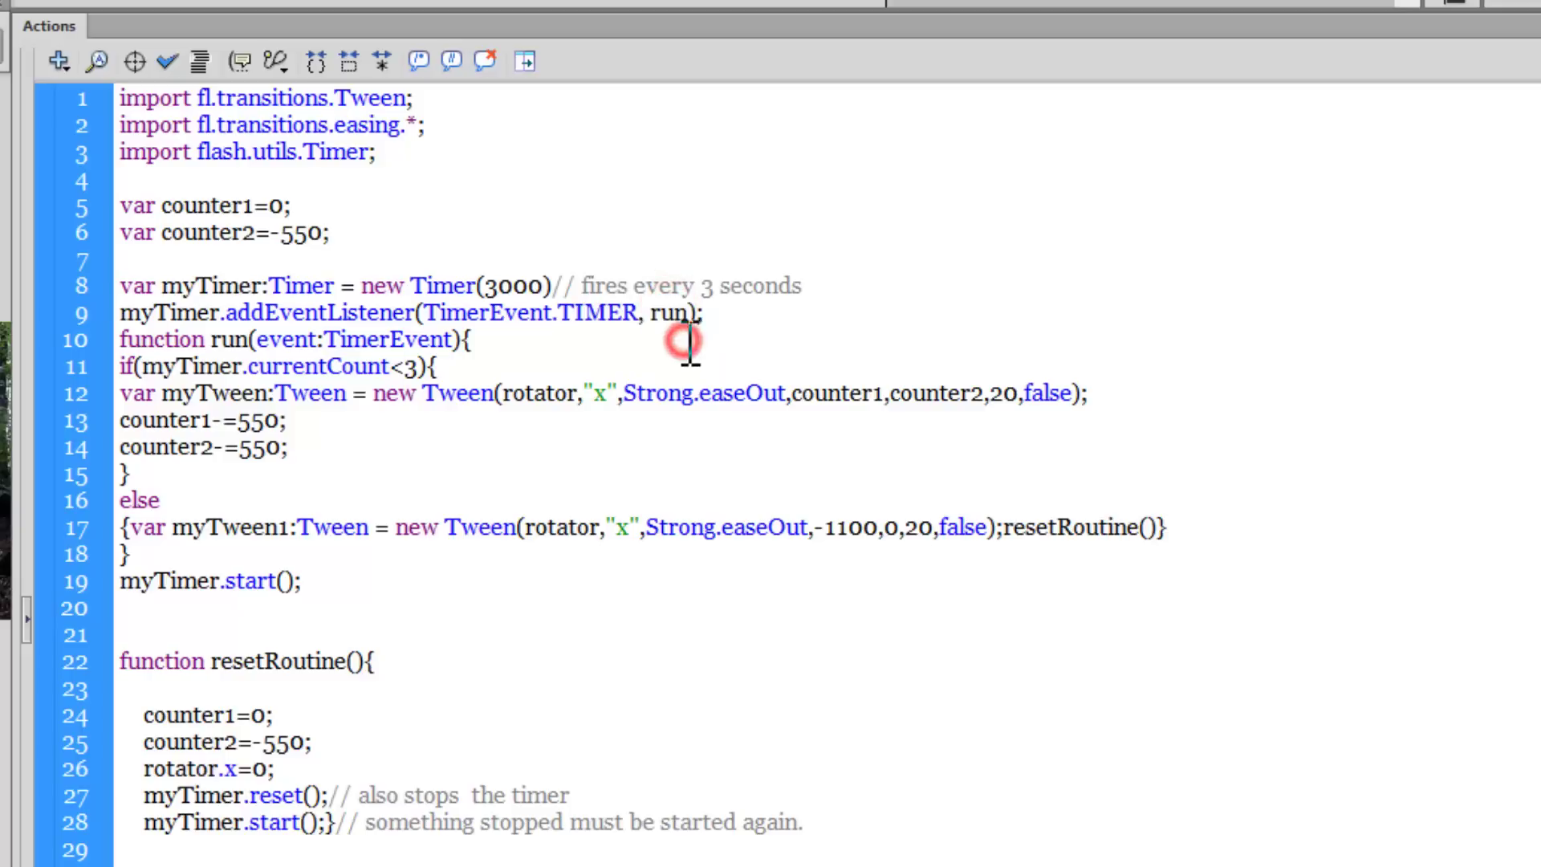
Highlight the function keyword on line 10, then var, myTween and rotator on line 12.
double_click(191, 339)
click(231, 332)
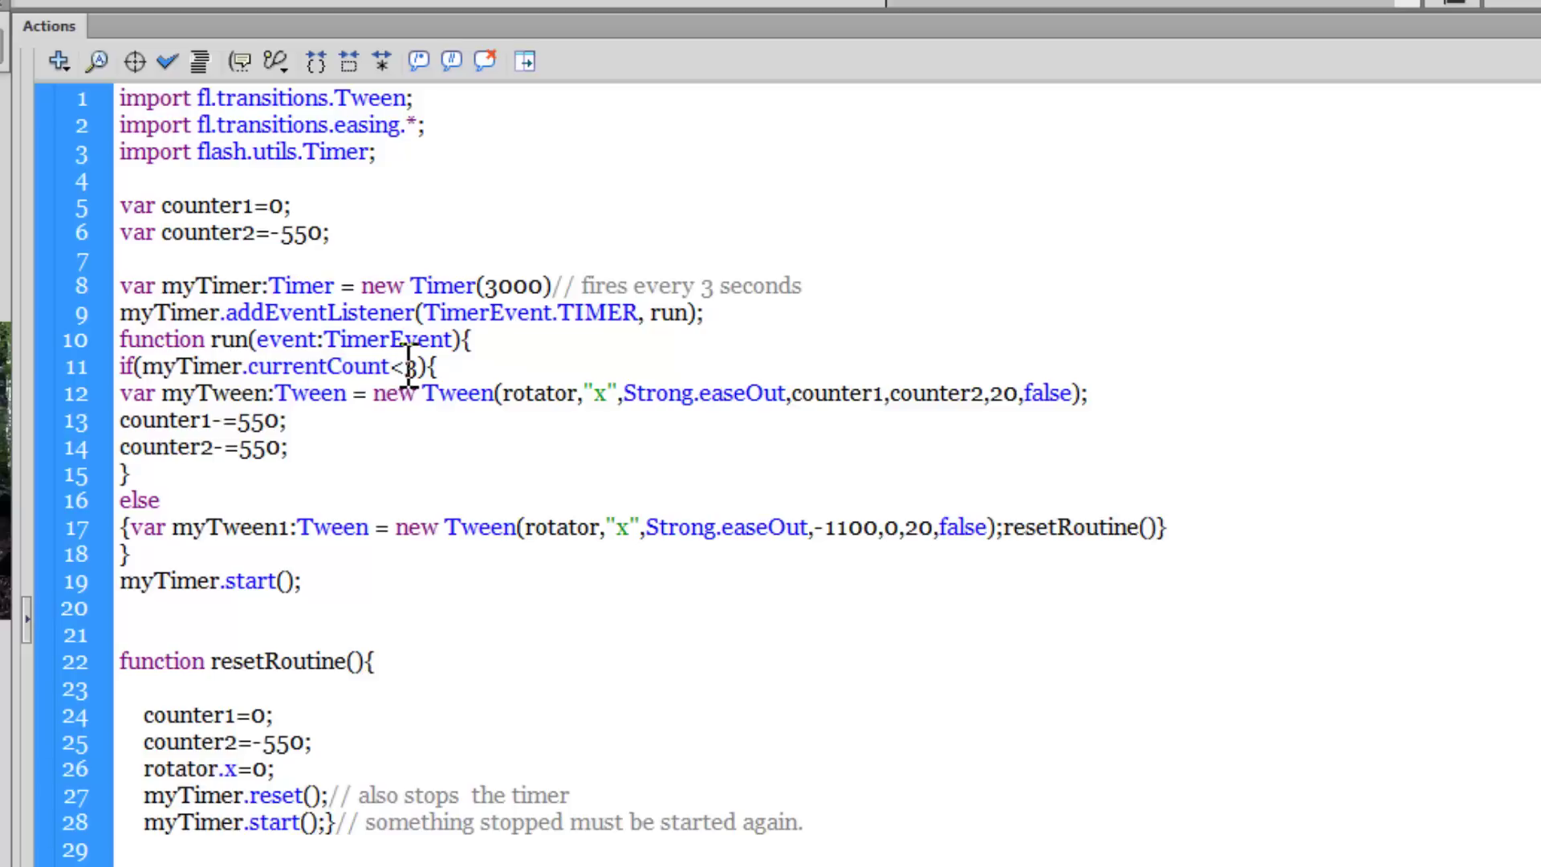
double_click(138, 393)
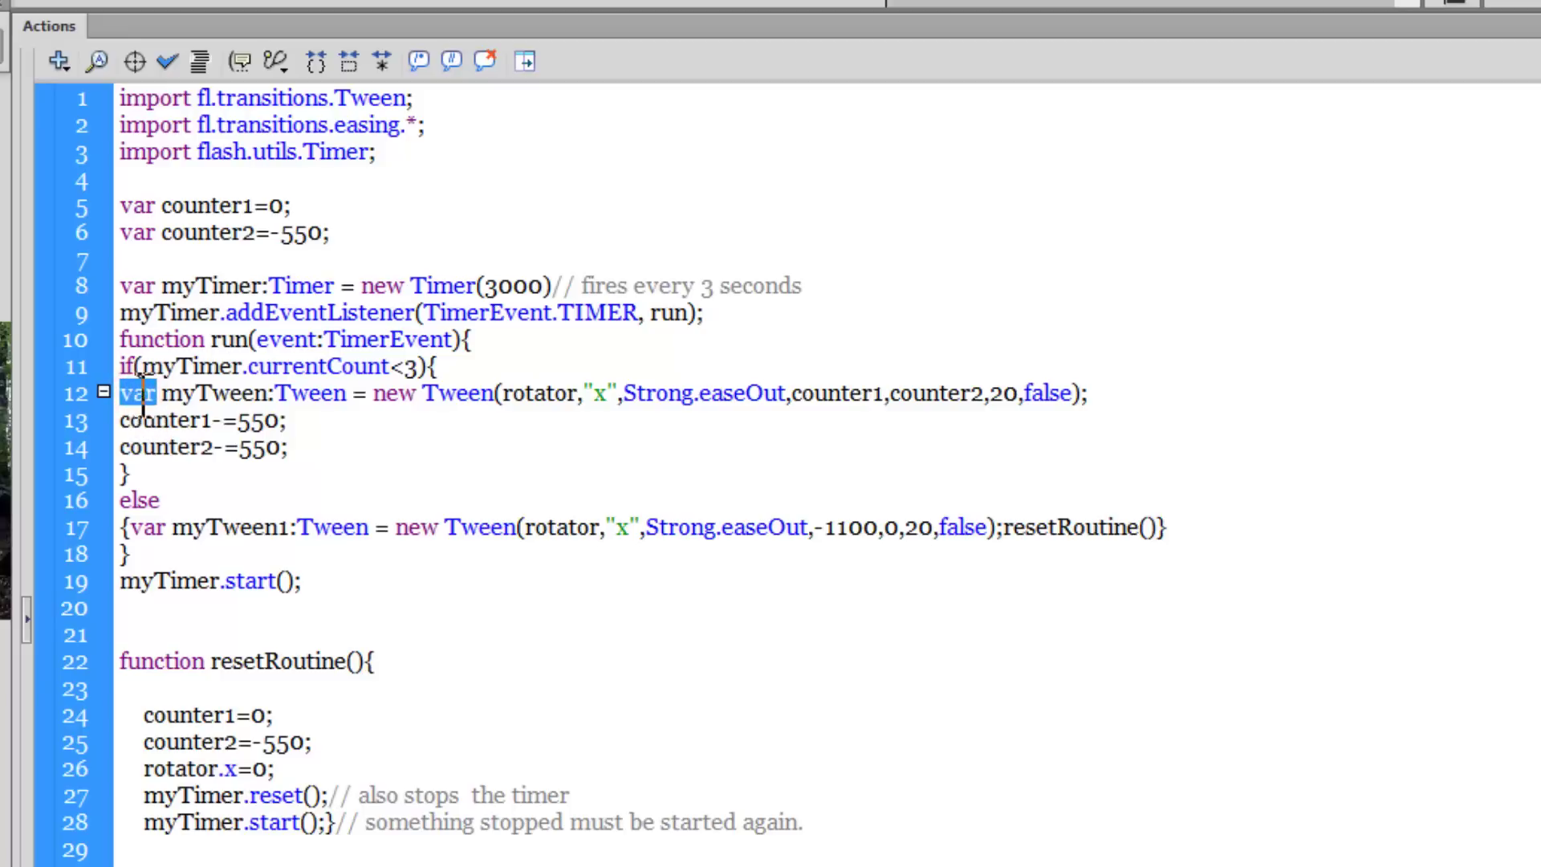
double_click(212, 393)
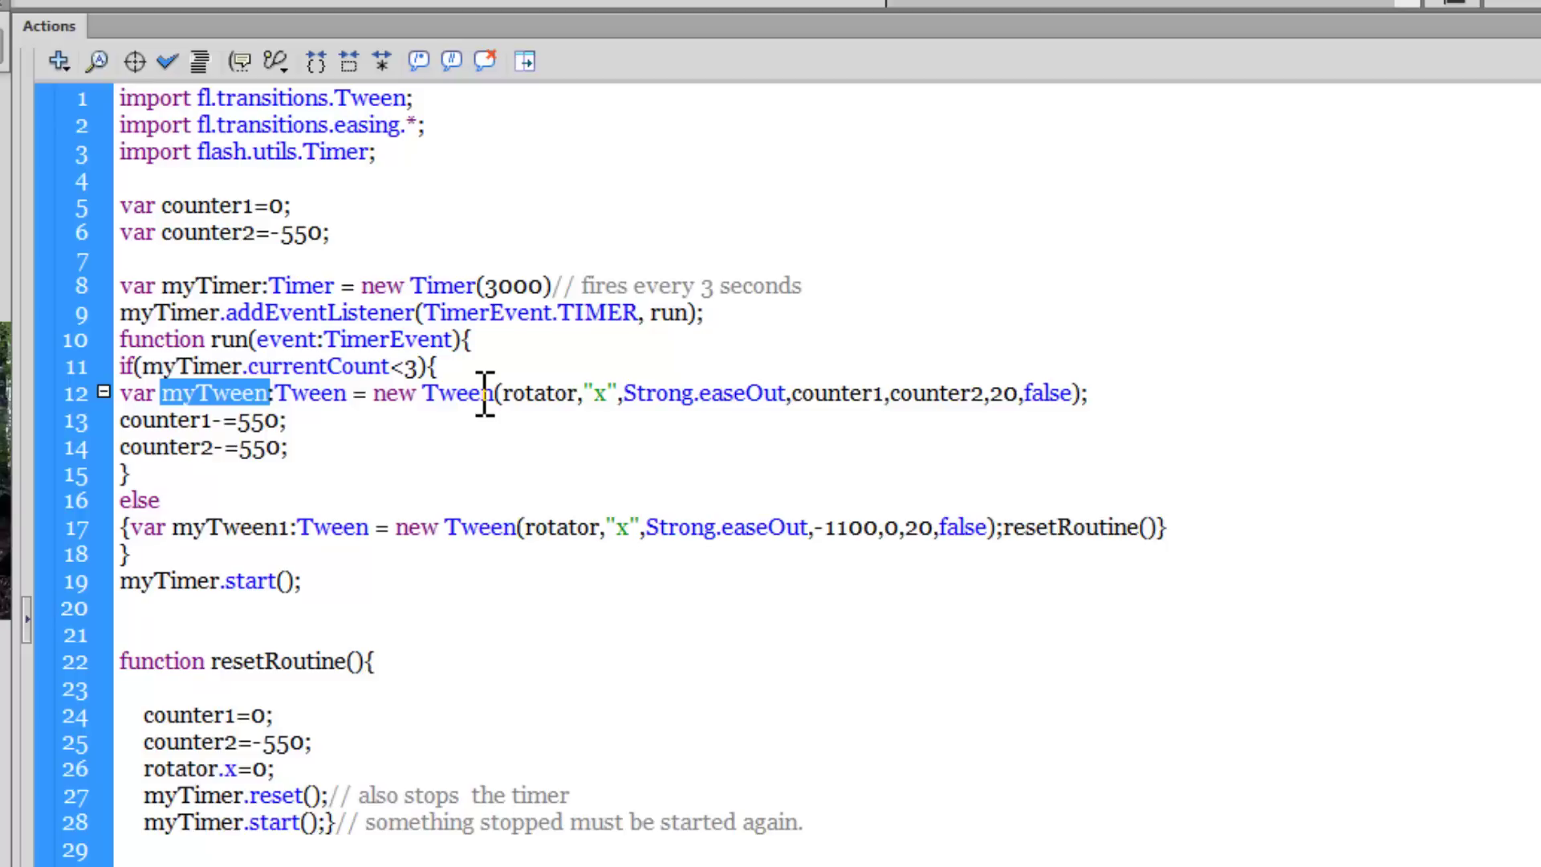
double_click(530, 393)
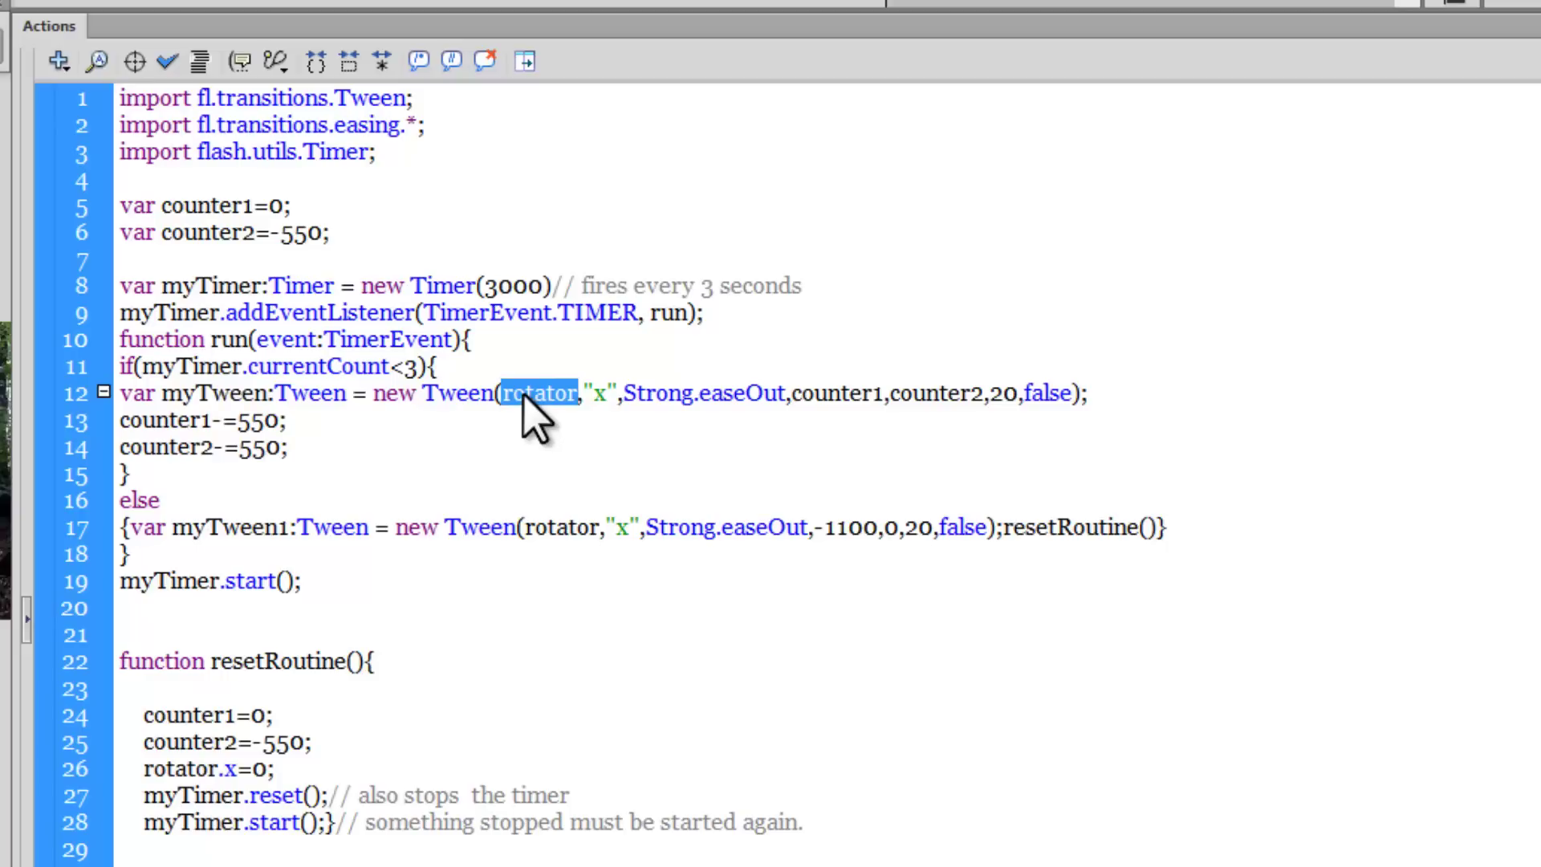
click(602, 393)
Highlight the tweened x property and the Strong.easeOut easing on line 12.
double_click(604, 392)
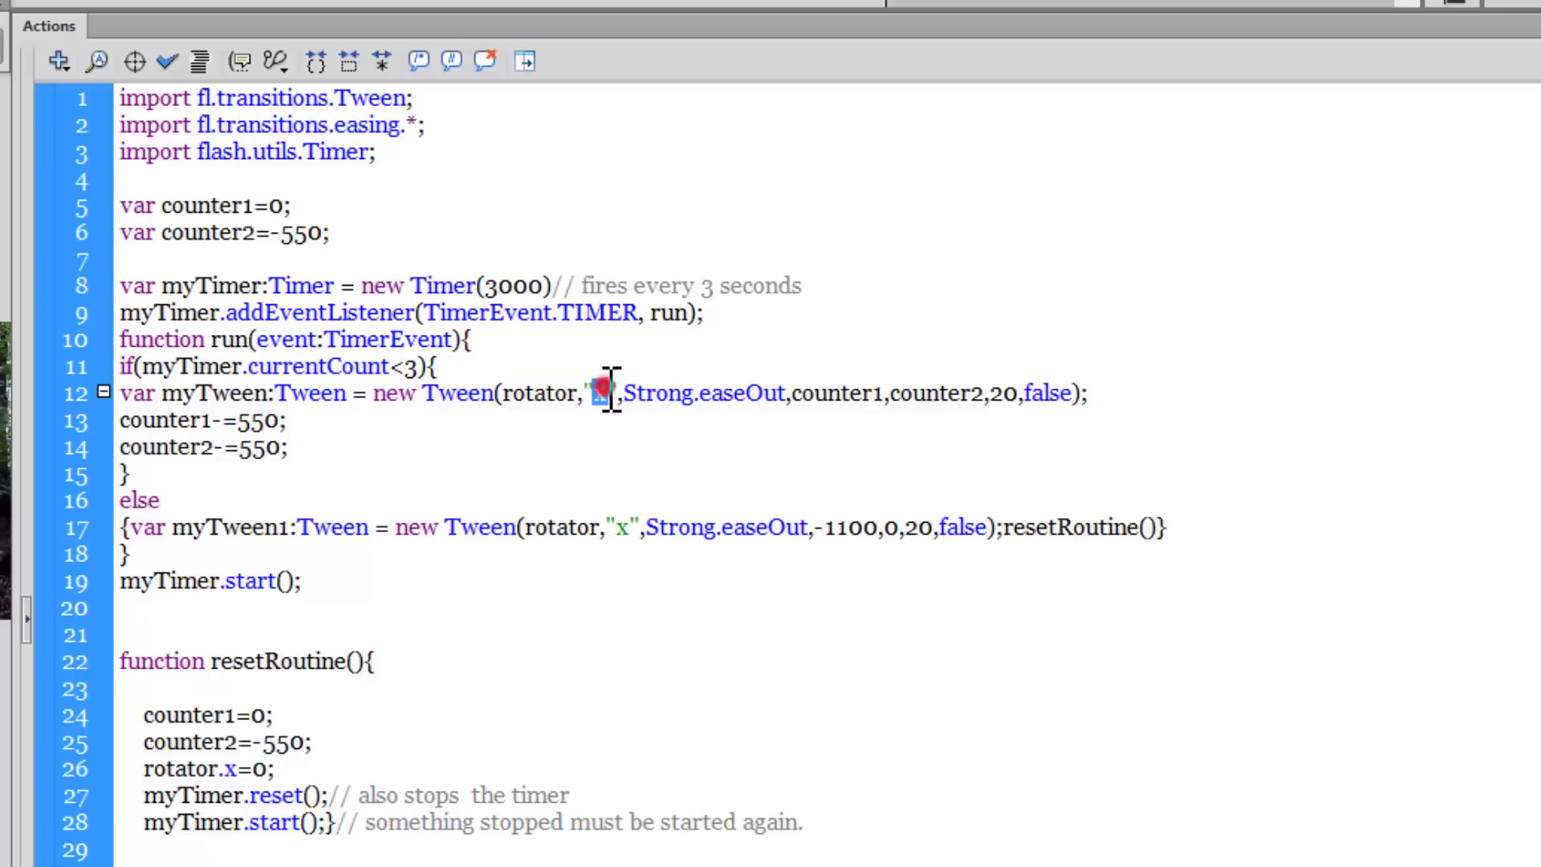
click(599, 392)
double_click(599, 392)
double_click(656, 390)
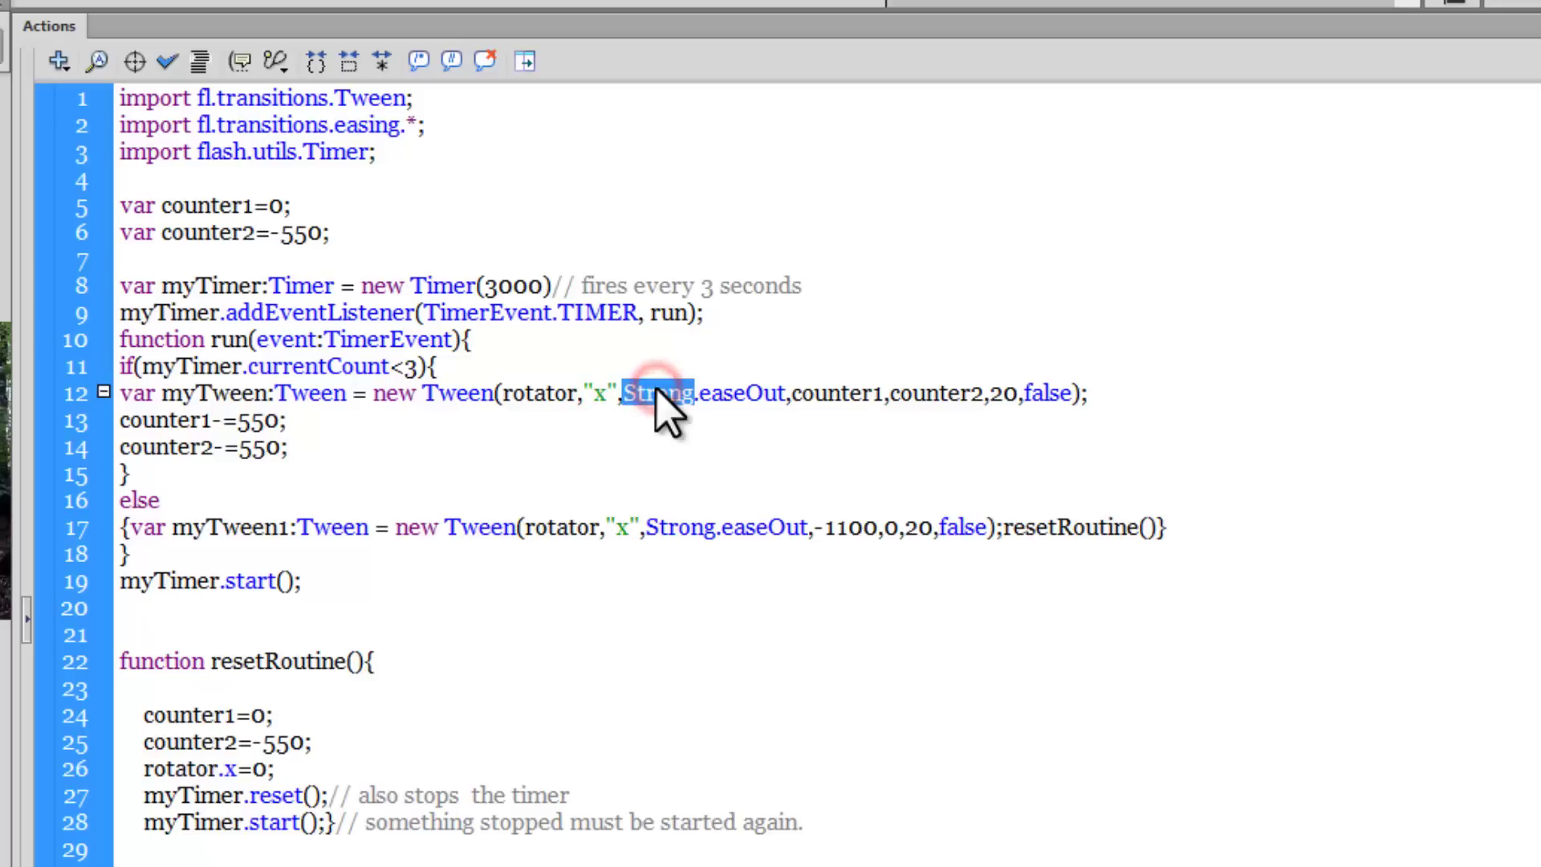
double_click(730, 394)
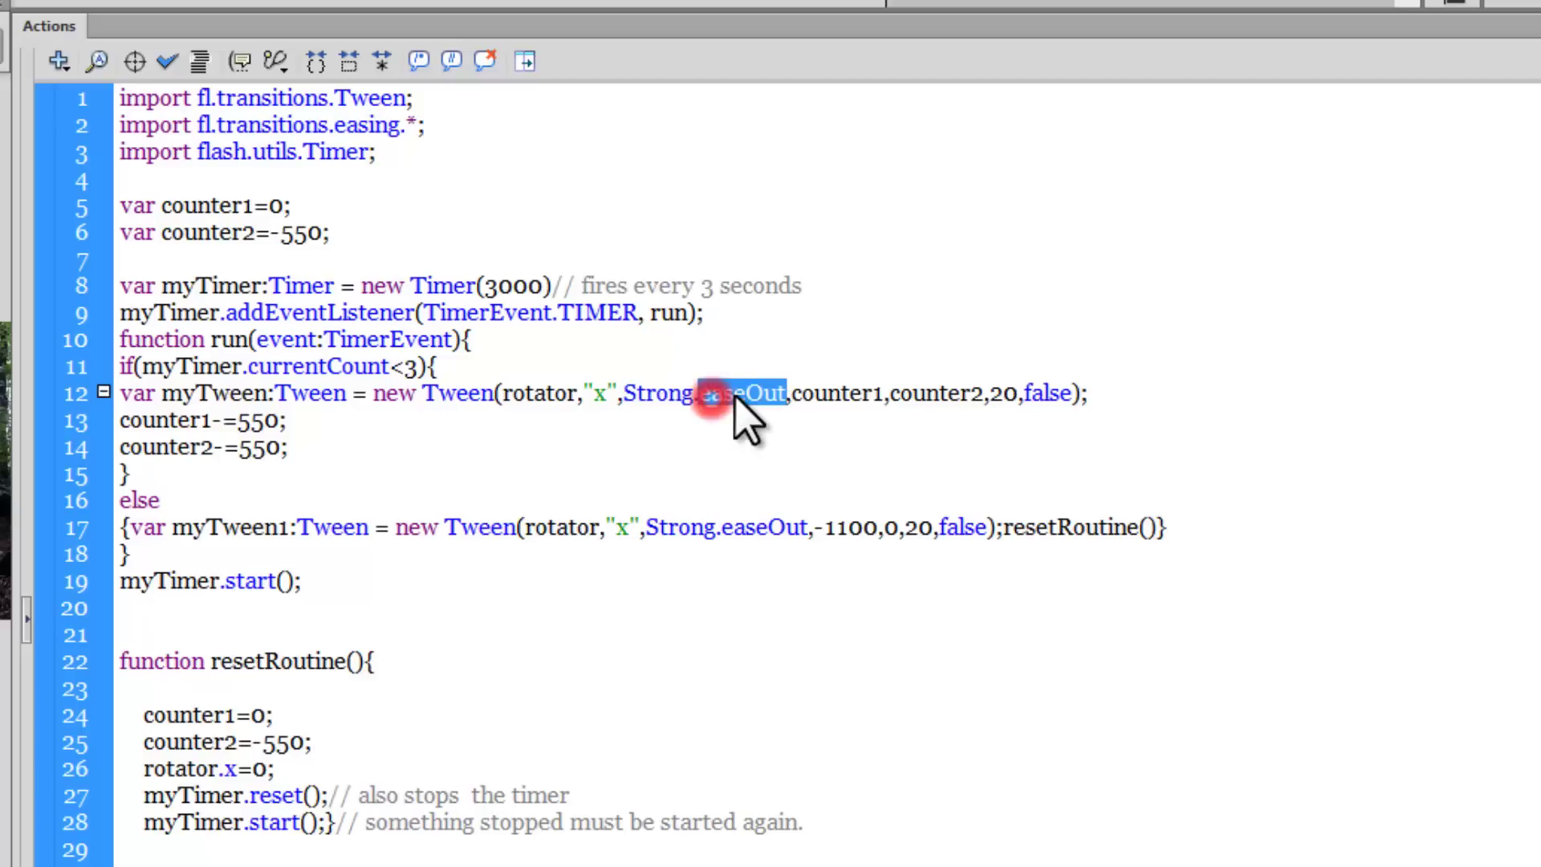
click(785, 409)
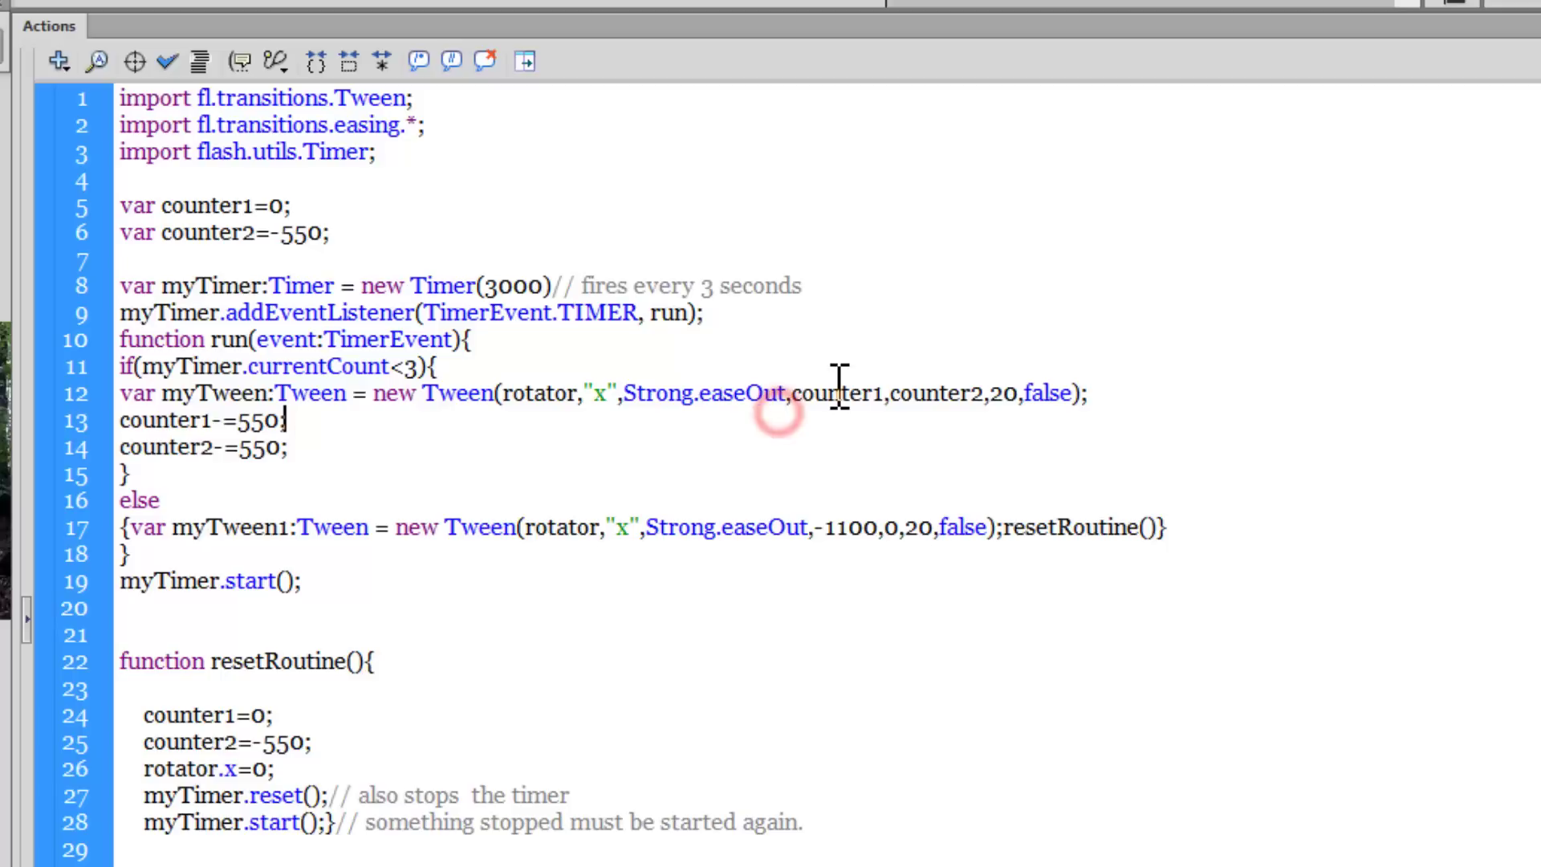
click(827, 390)
Highlight counter1 and counter2 as the tween's start and end values.
double_click(827, 389)
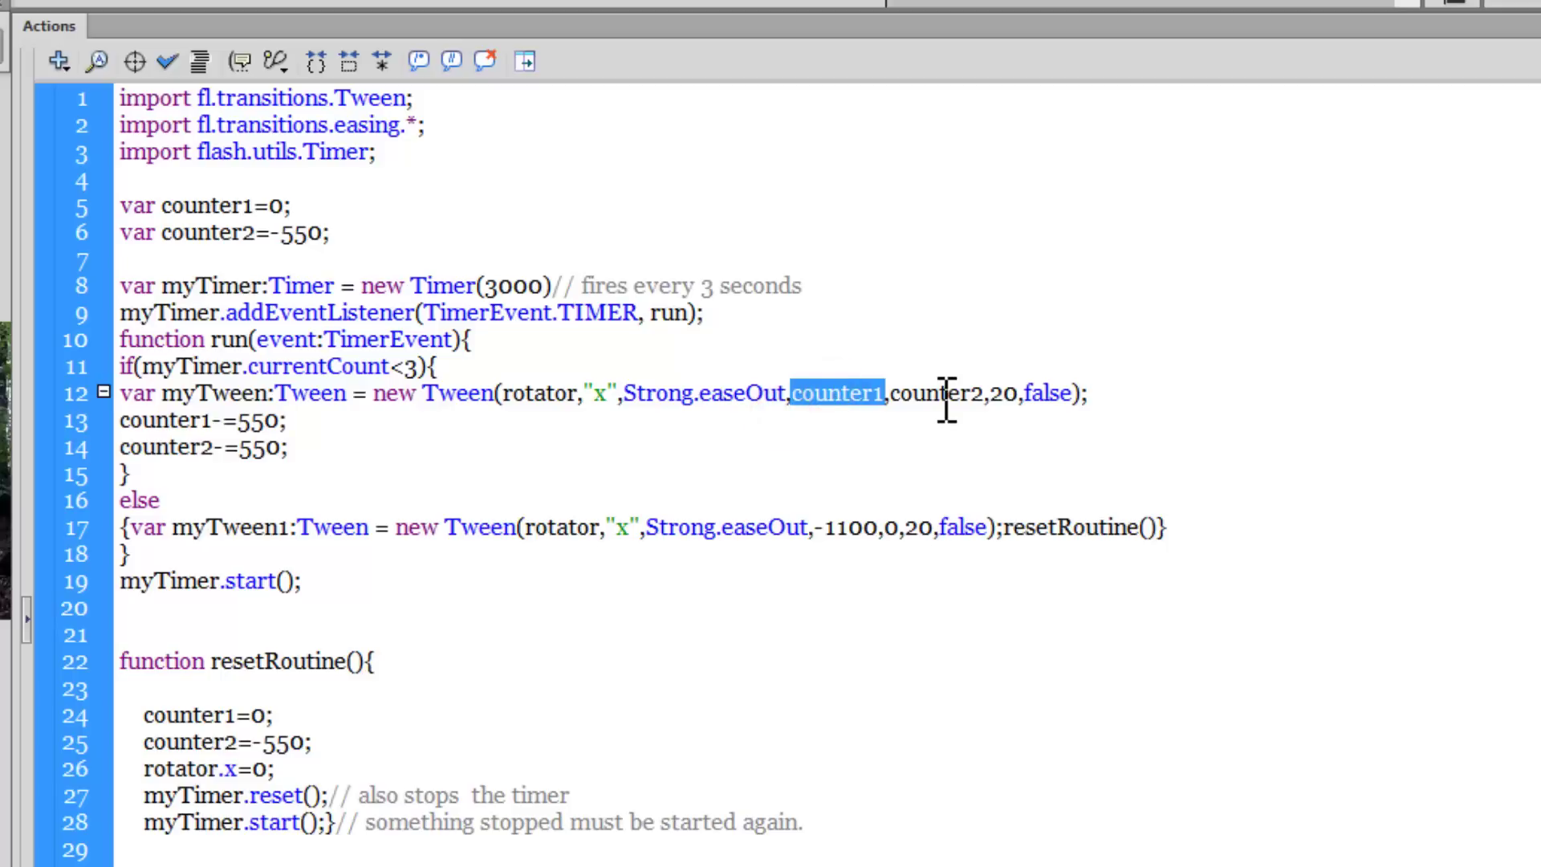
double_click(937, 396)
double_click(826, 390)
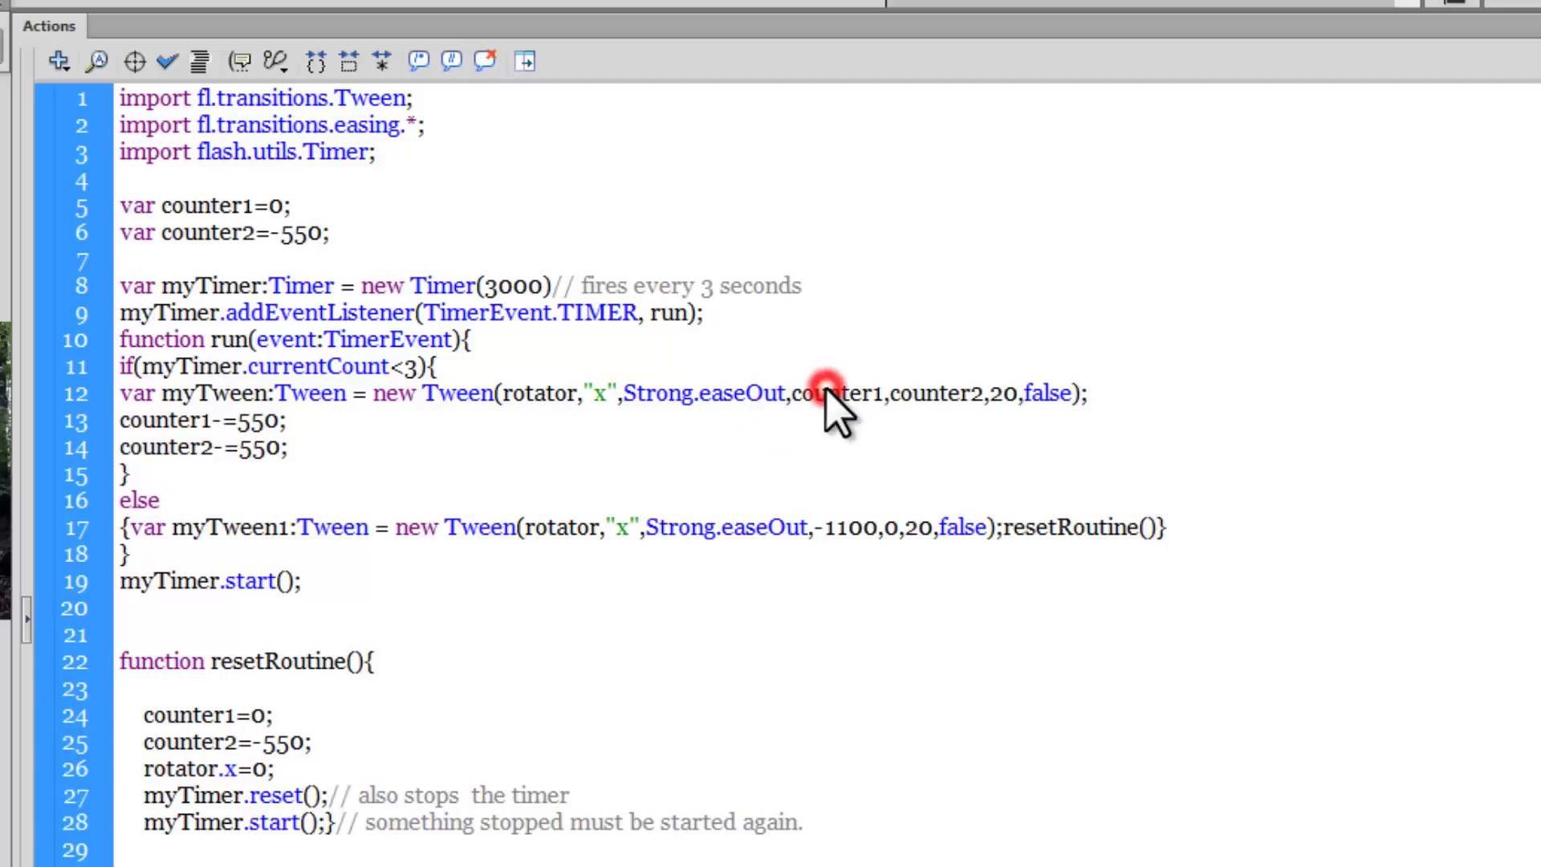
double_click(920, 393)
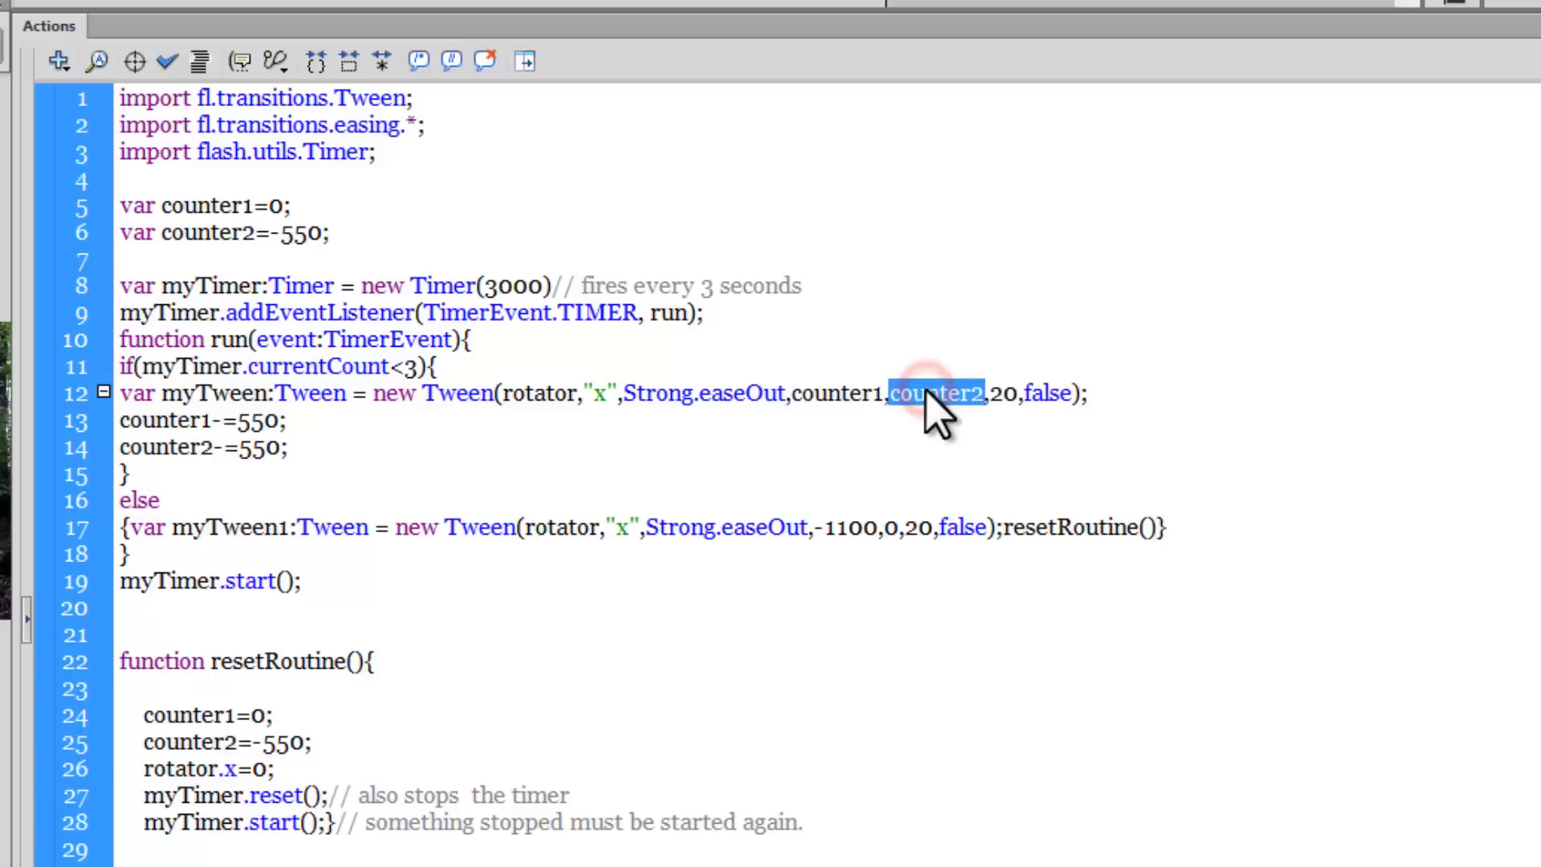
click(839, 390)
double_click(839, 390)
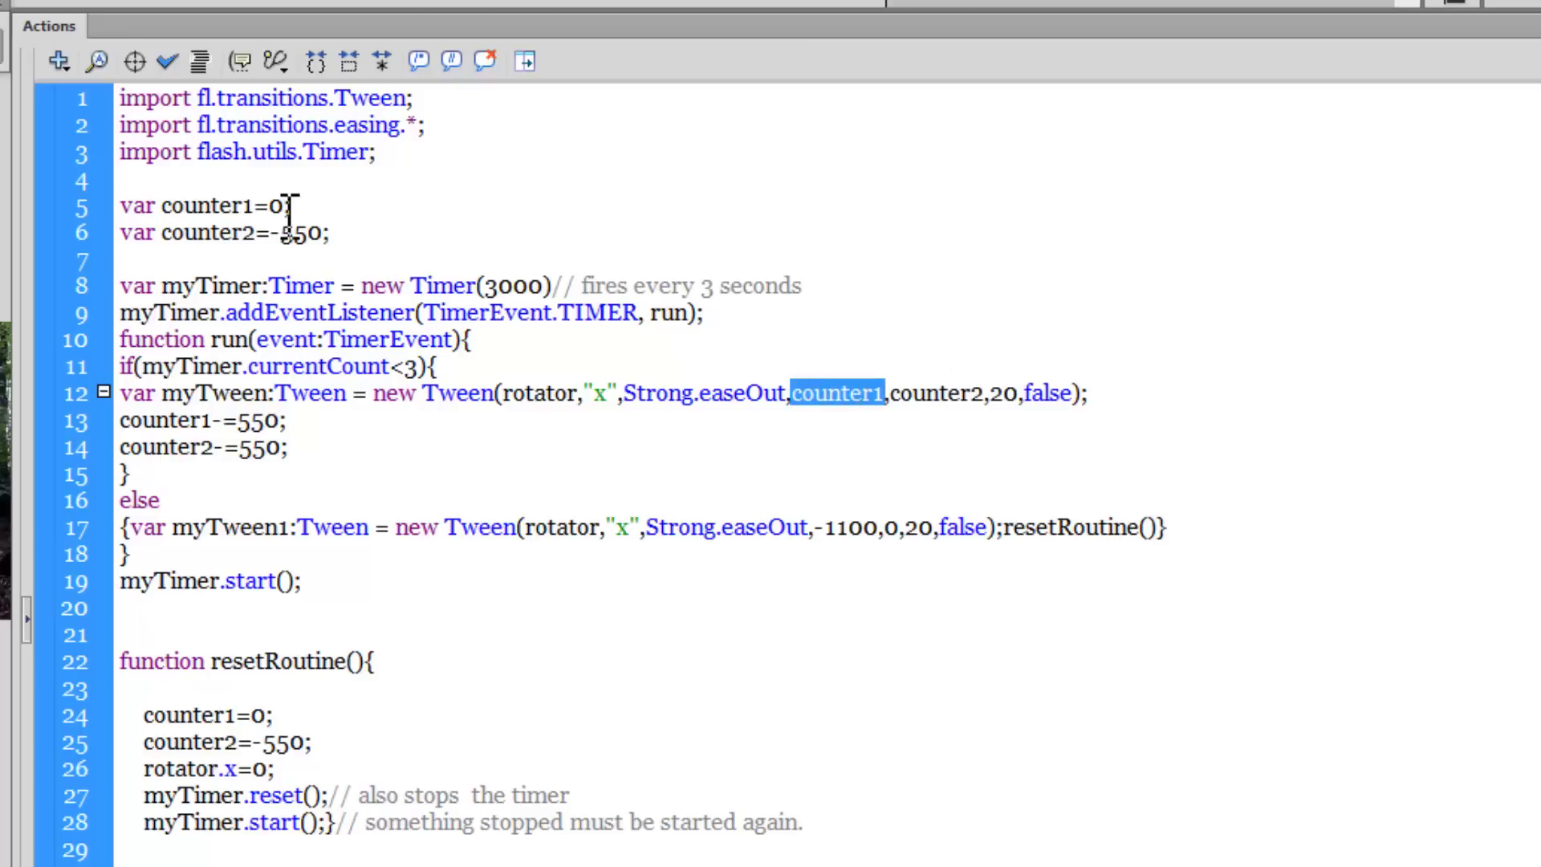
click(938, 395)
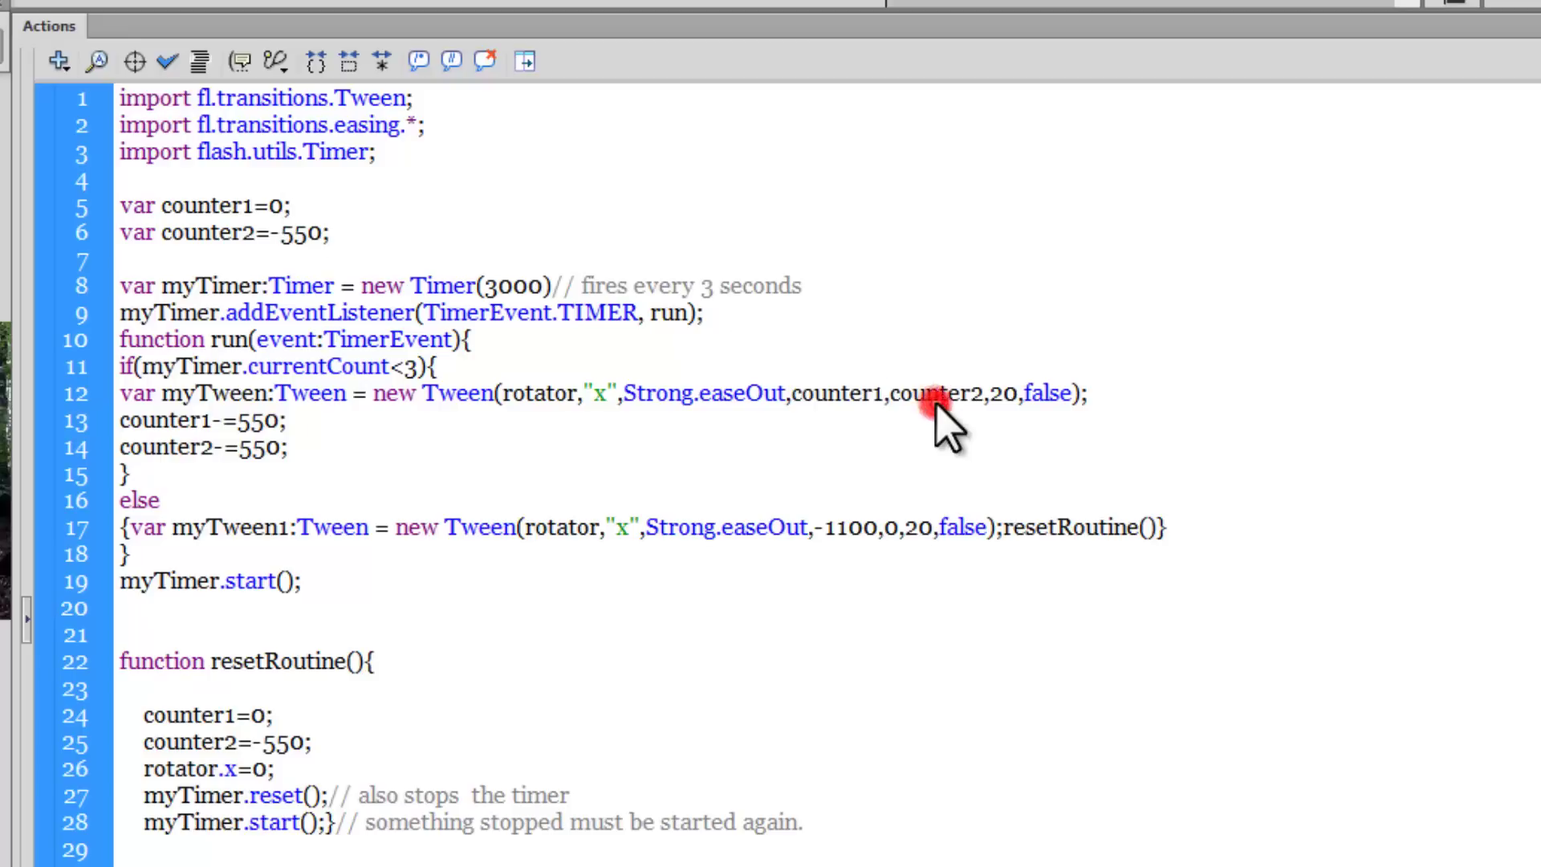
double_click(937, 395)
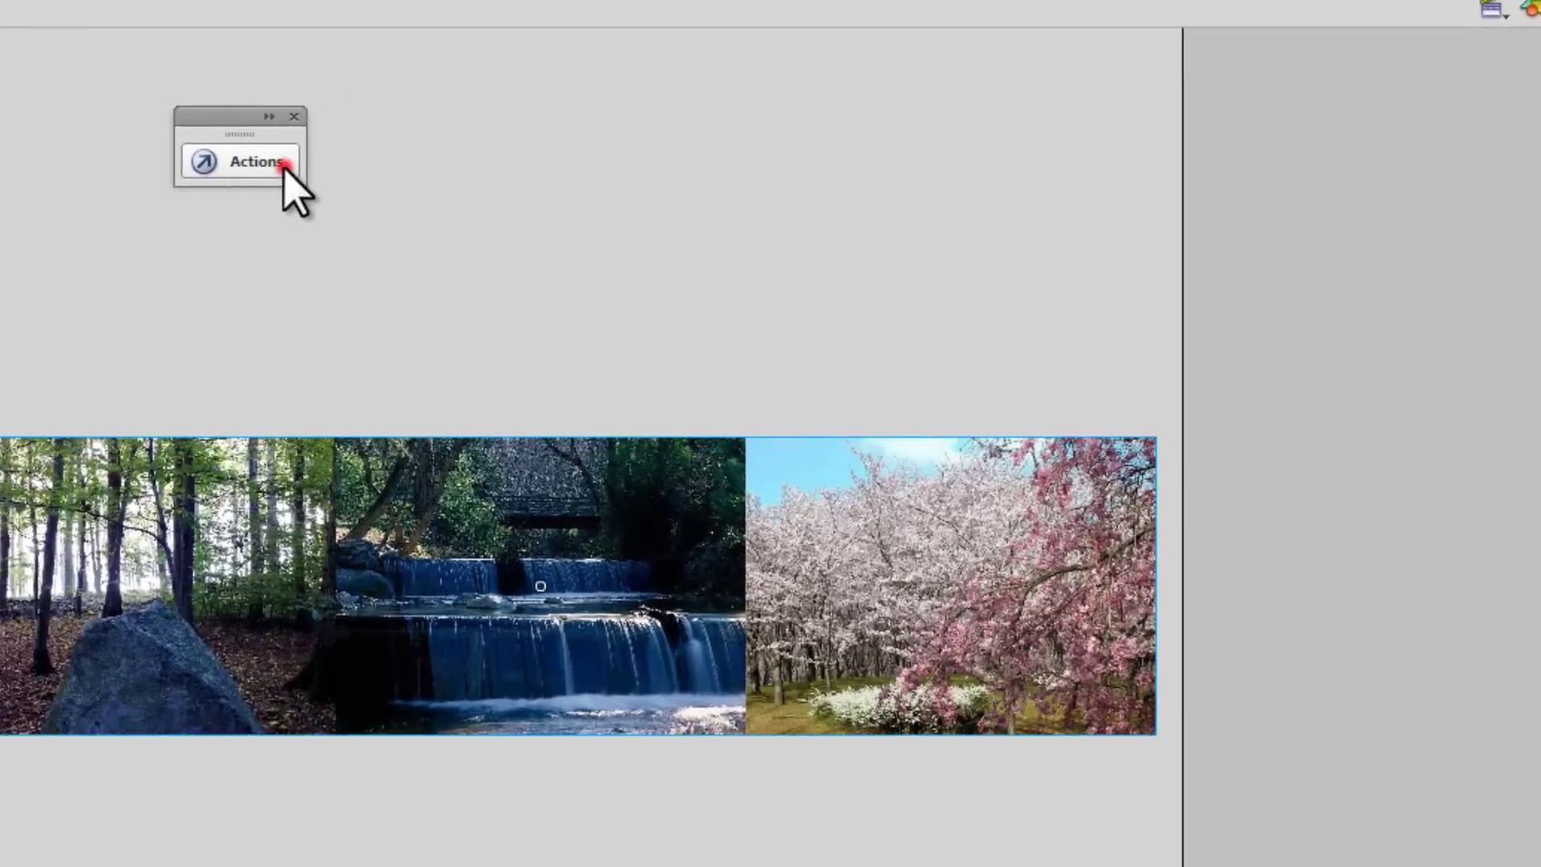
Re-expand the Actions panel and highlight the tween's 20-frame duration on line 12.
click(361, 34)
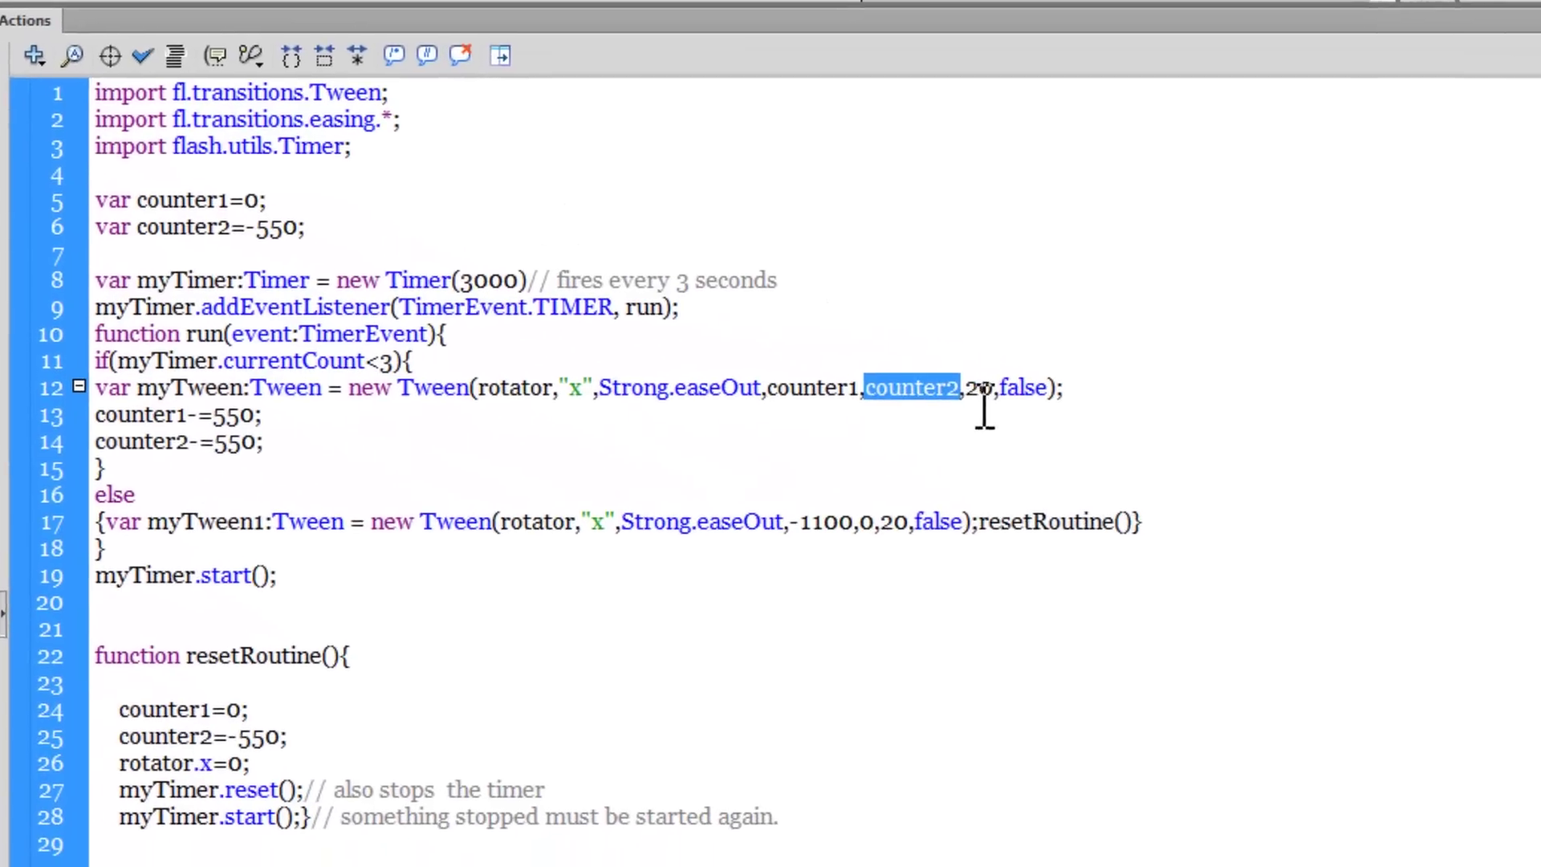
double_click(979, 387)
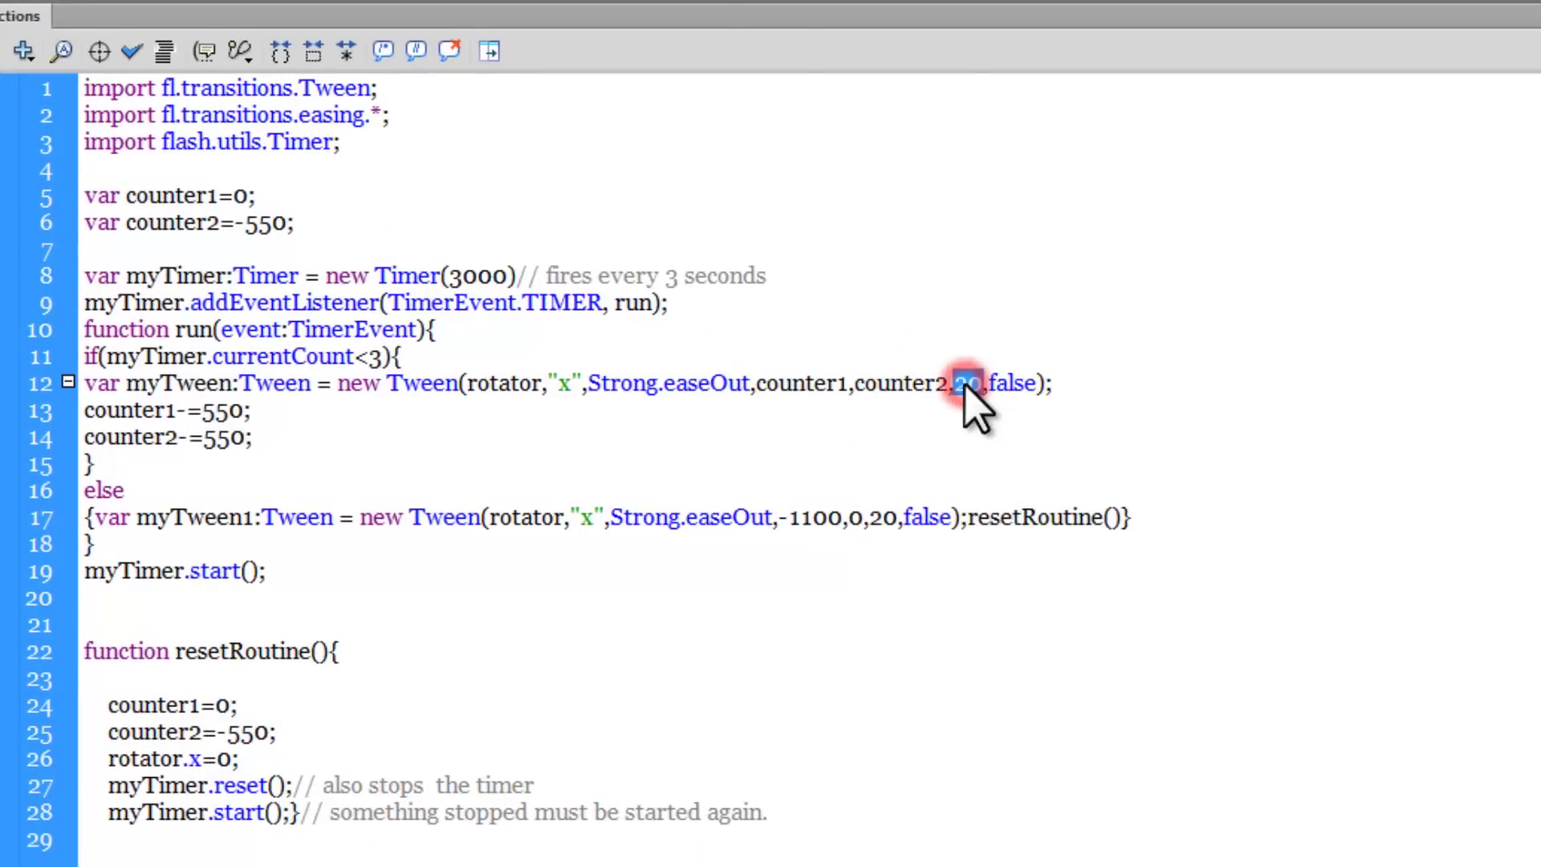